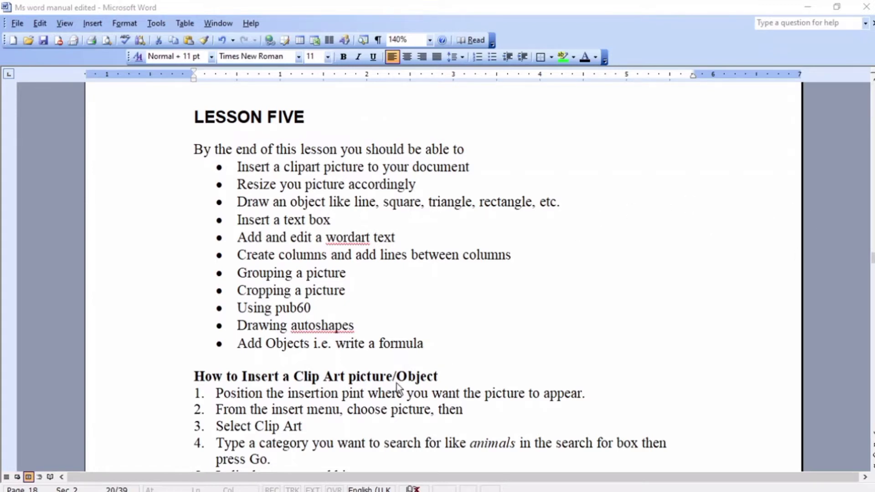
Switch from the lesson manual to the blank Document2
scroll(395, 387, down, 1)
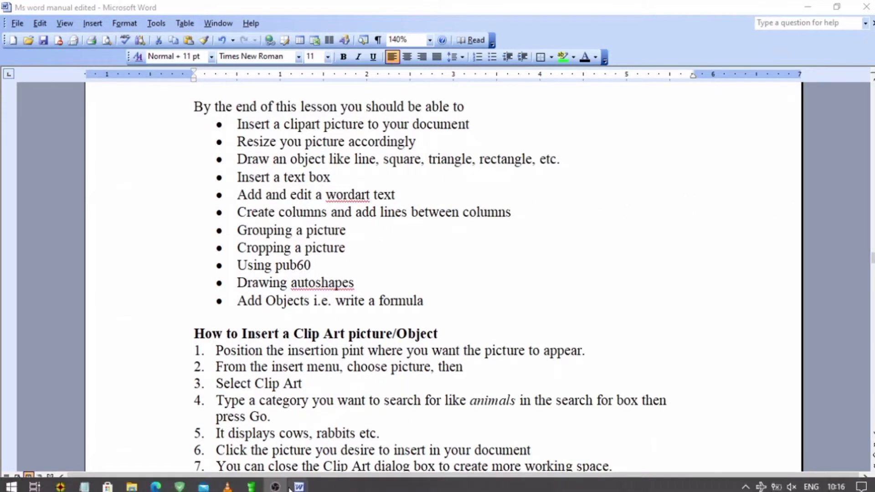
mouse_move(299, 487)
click(343, 448)
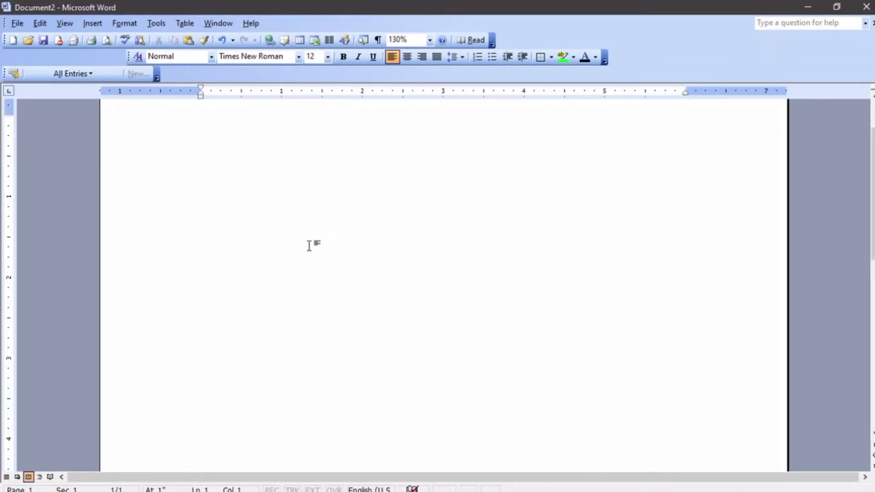
click(92, 23)
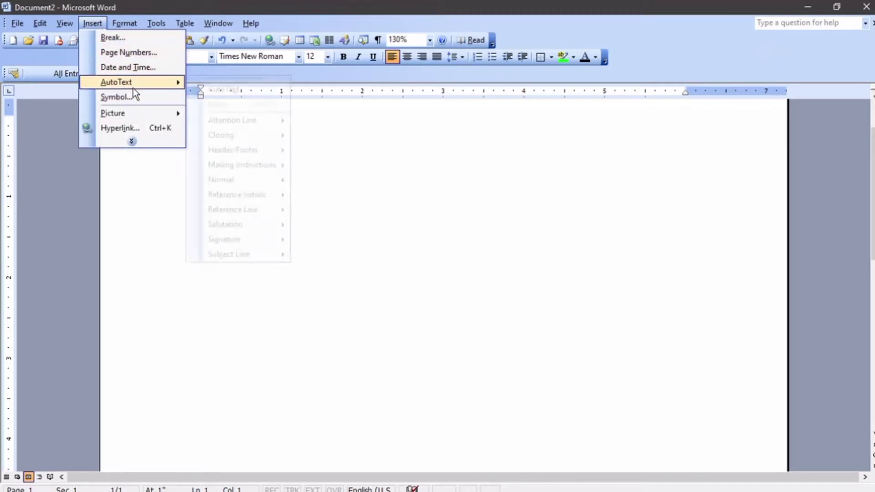
click(138, 145)
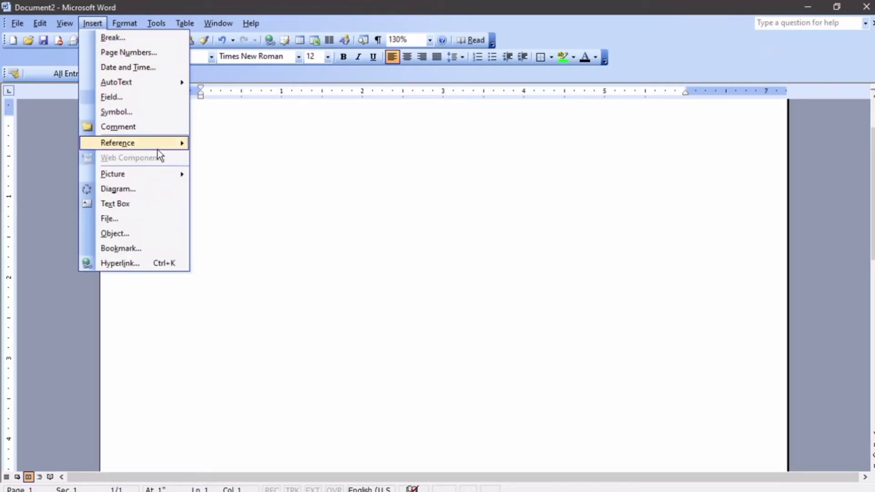
mouse_move(154, 173)
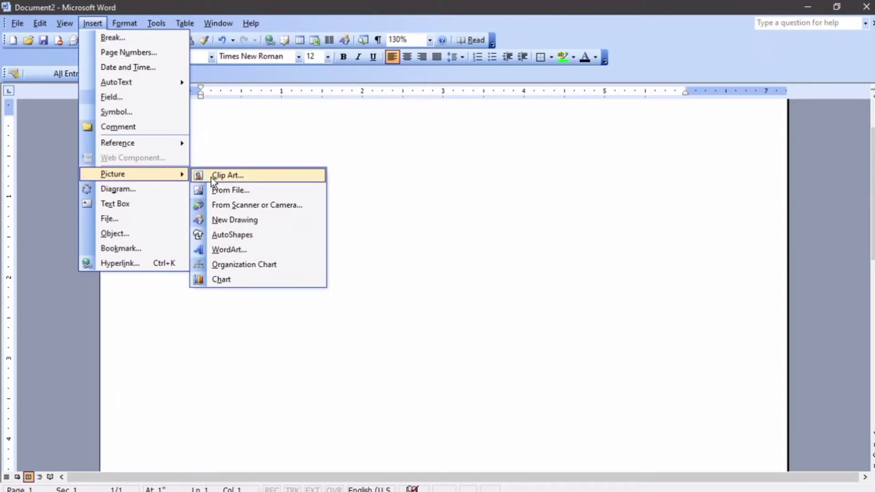
click(447, 197)
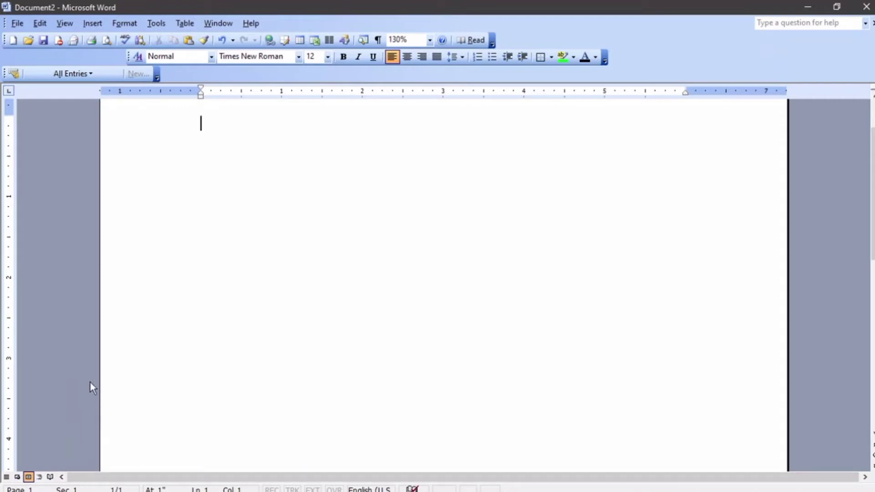
Display the Drawing toolbar
click(67, 24)
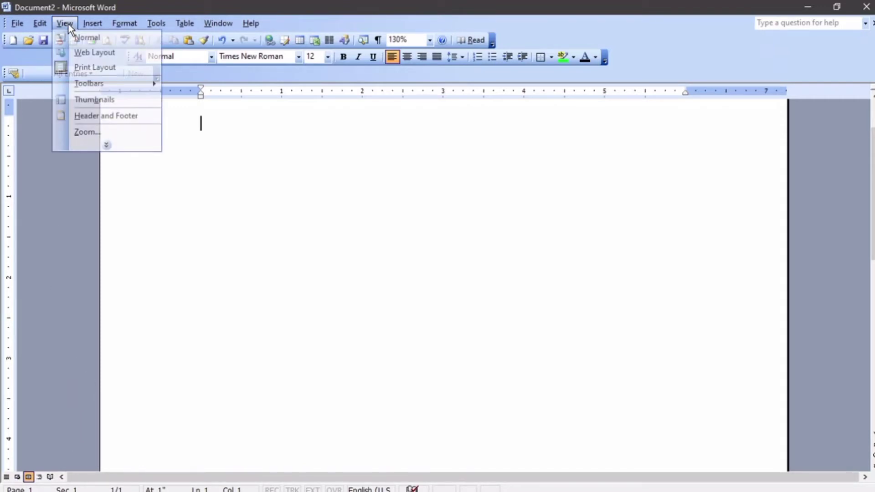
mouse_move(93, 84)
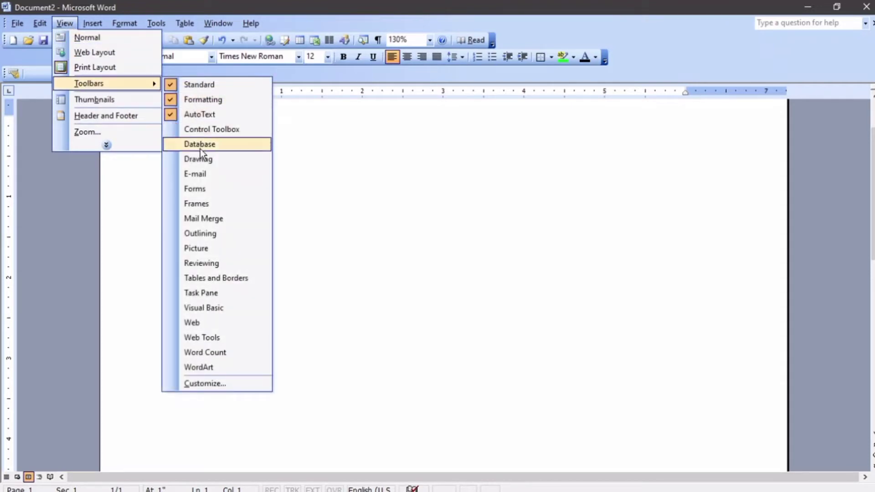
click(205, 160)
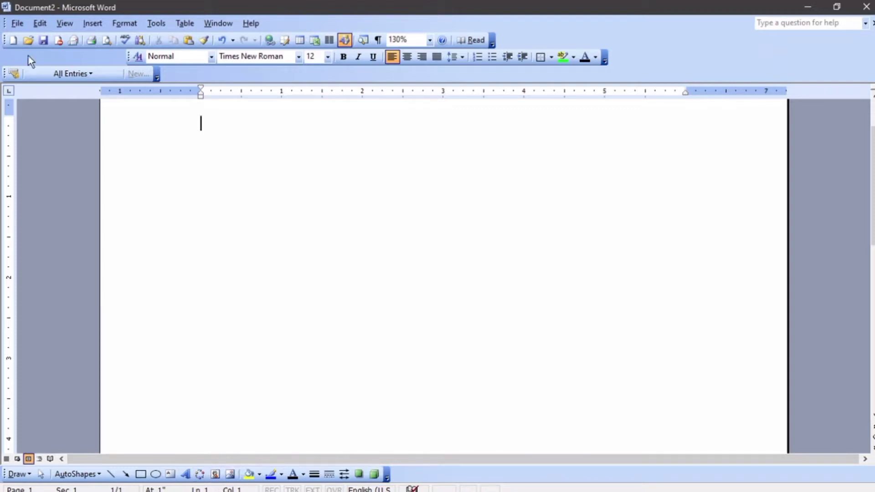
Open the Clip Art search and look up clips for "people"
click(101, 23)
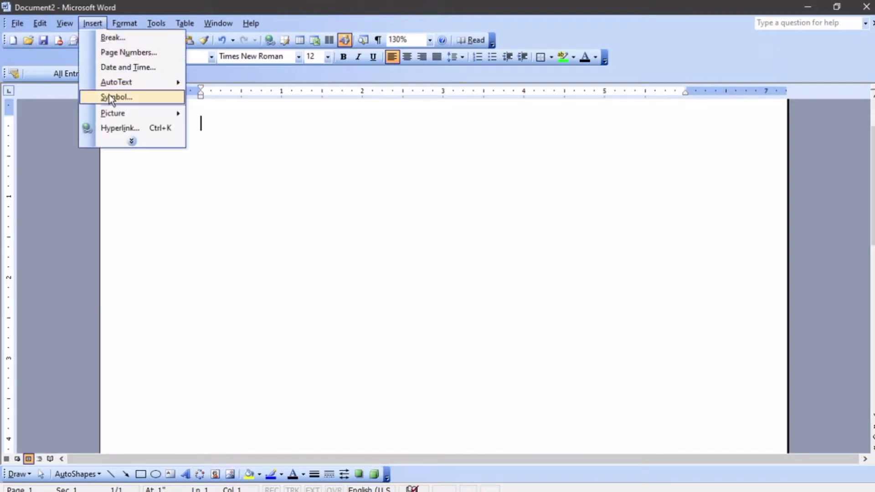
mouse_move(115, 114)
click(215, 115)
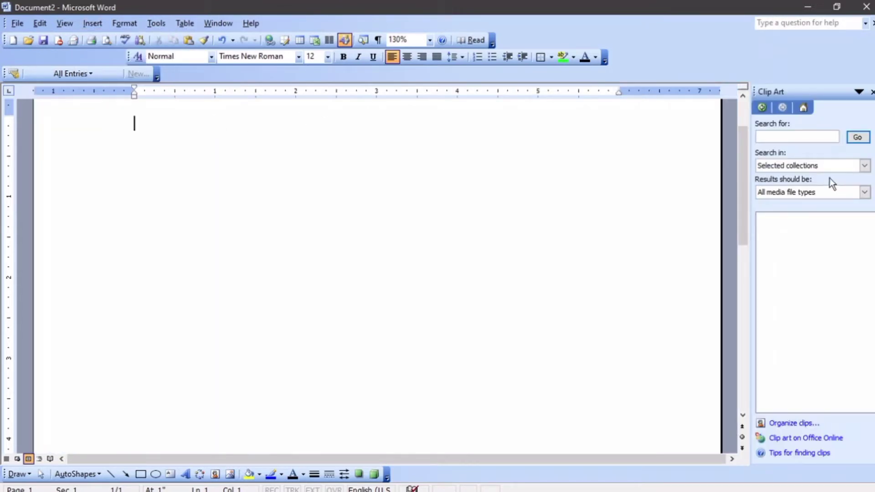
click(820, 139)
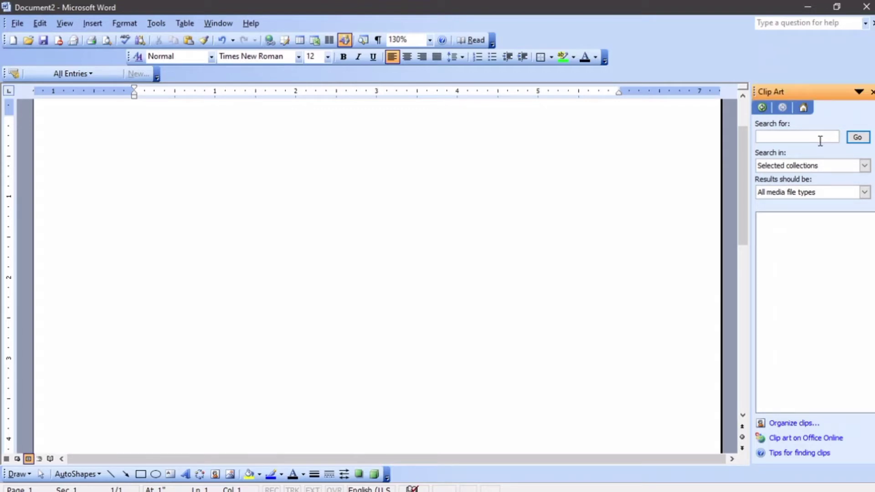
text(people)
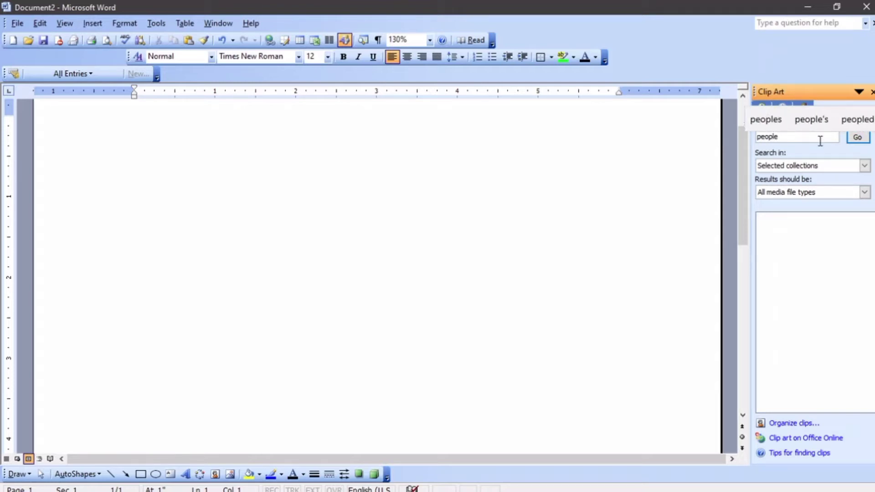
click(856, 141)
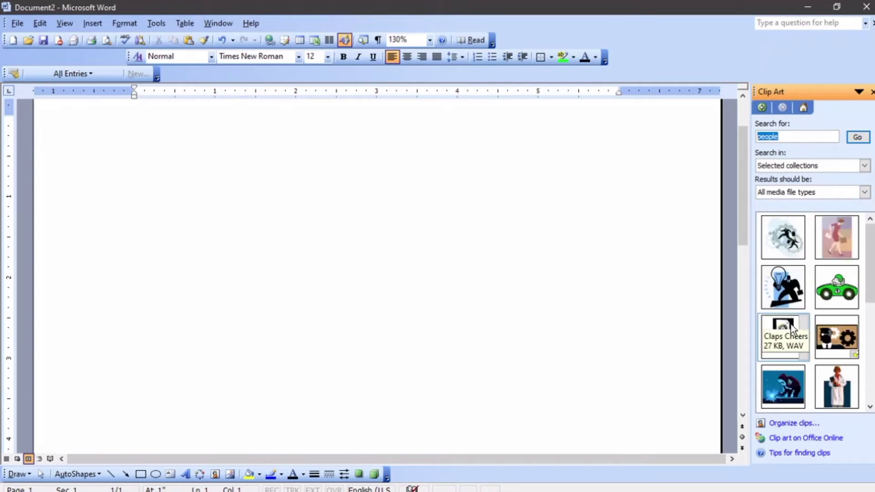
Insert the clip of the doctor in a white coat and the green racing car clip beside it
click(826, 392)
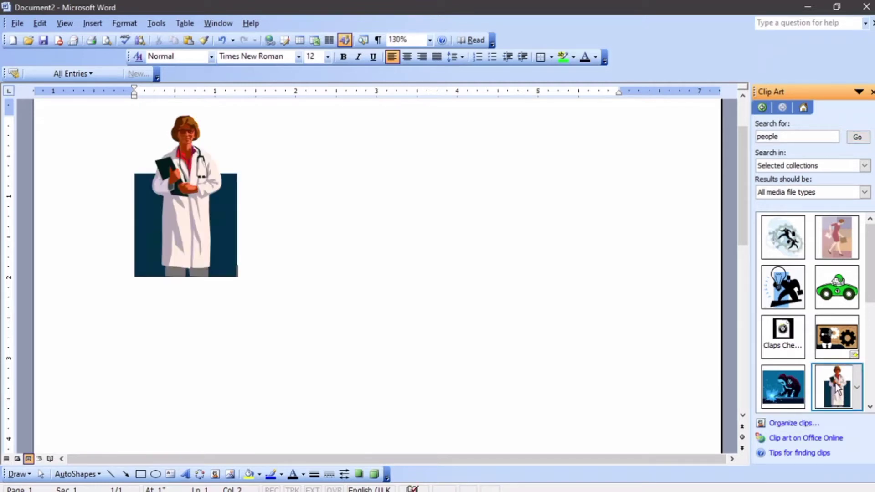
click(839, 325)
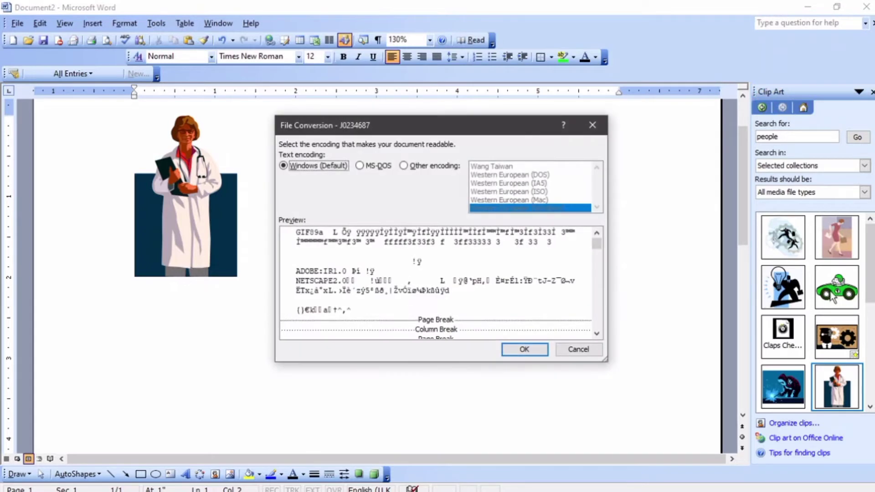
click(578, 349)
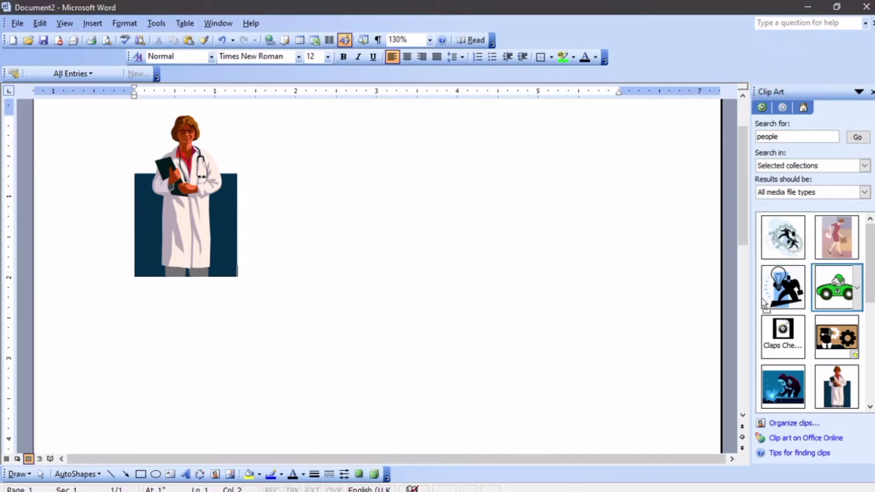
drag(762, 298, 461, 247)
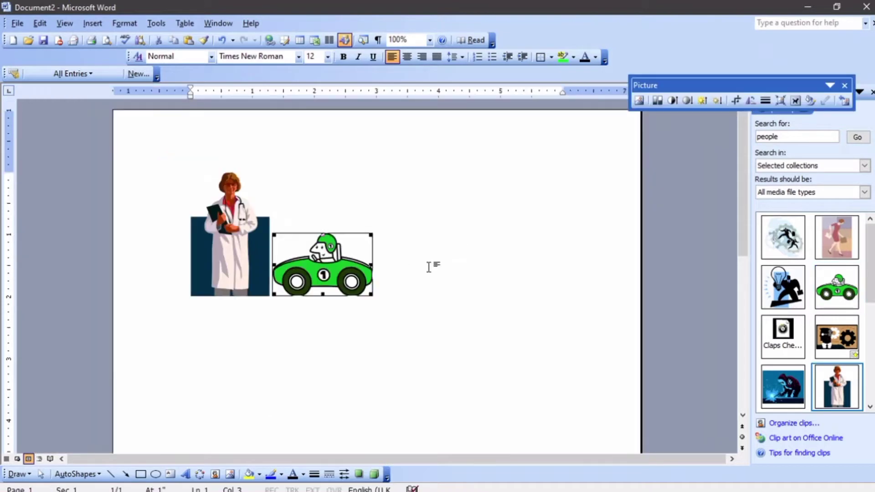
click(467, 261)
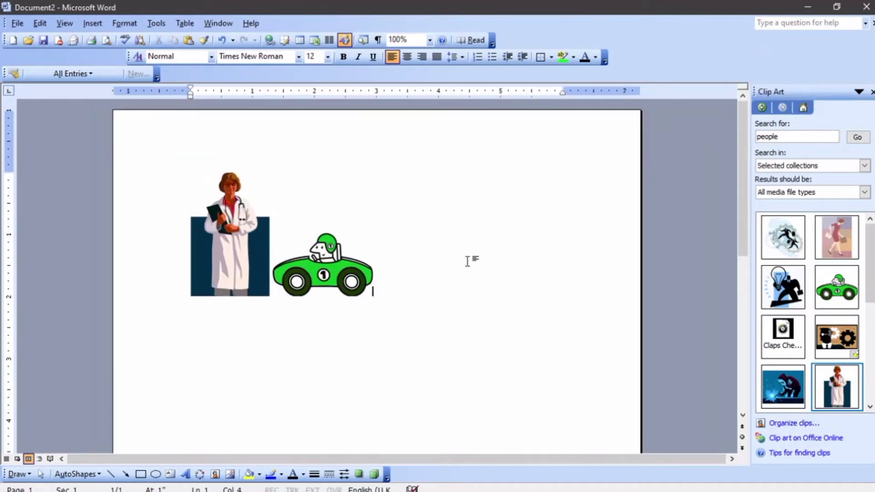
click(322, 247)
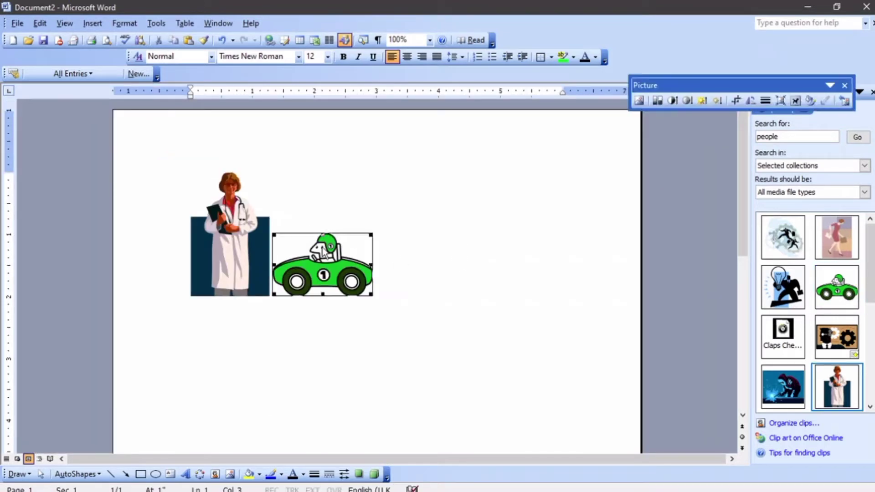
click(354, 262)
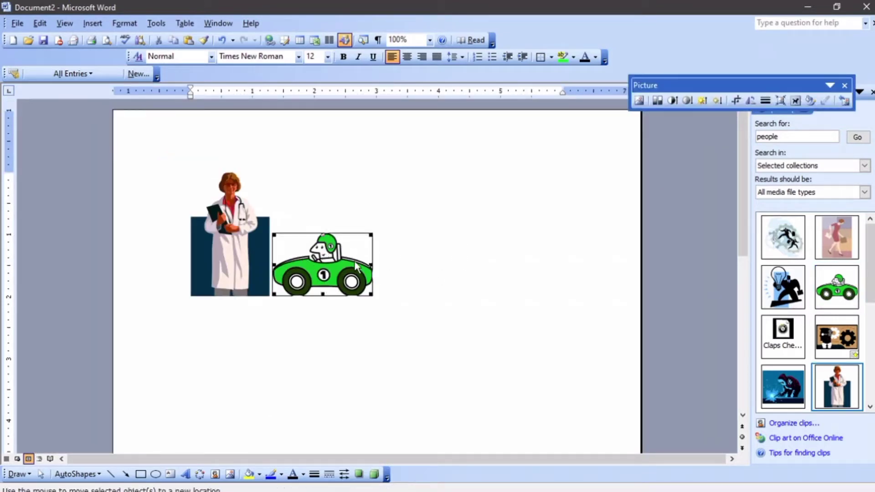
click(469, 275)
click(351, 275)
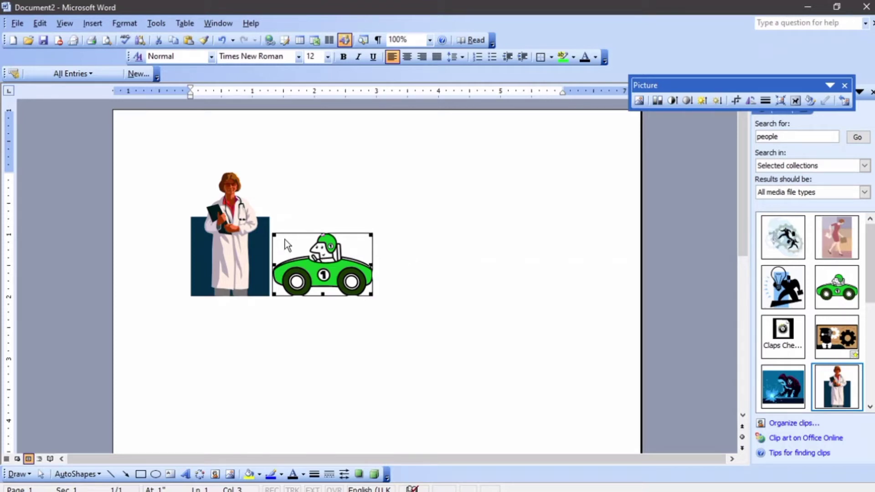
click(420, 254)
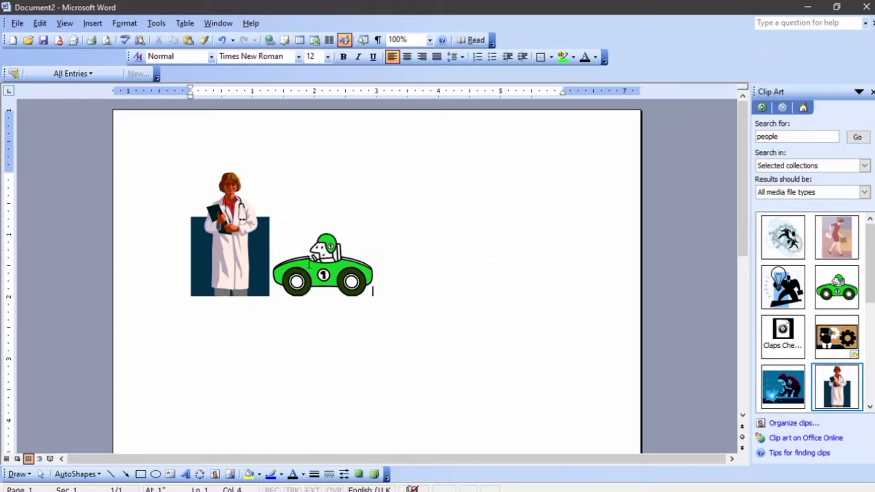
Set the green car picture's text wrapping to In Front of Text and move it further away to the right of the doctor
click(314, 275)
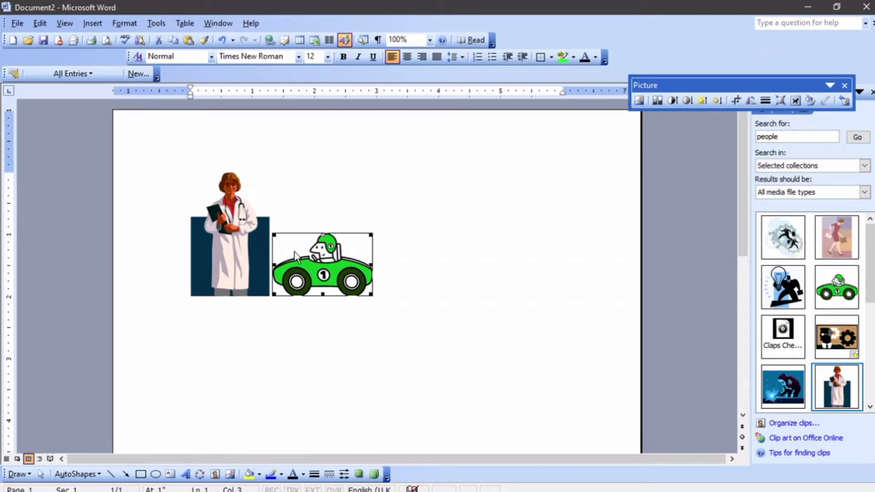
click(795, 100)
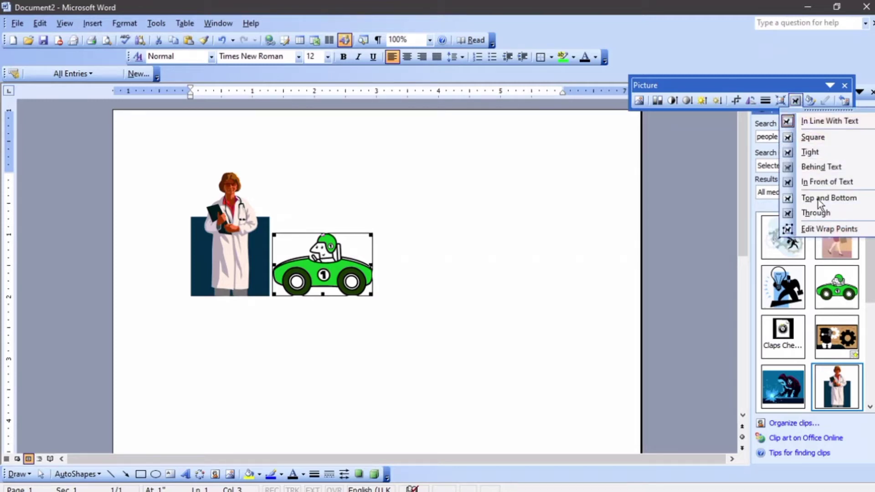
click(829, 182)
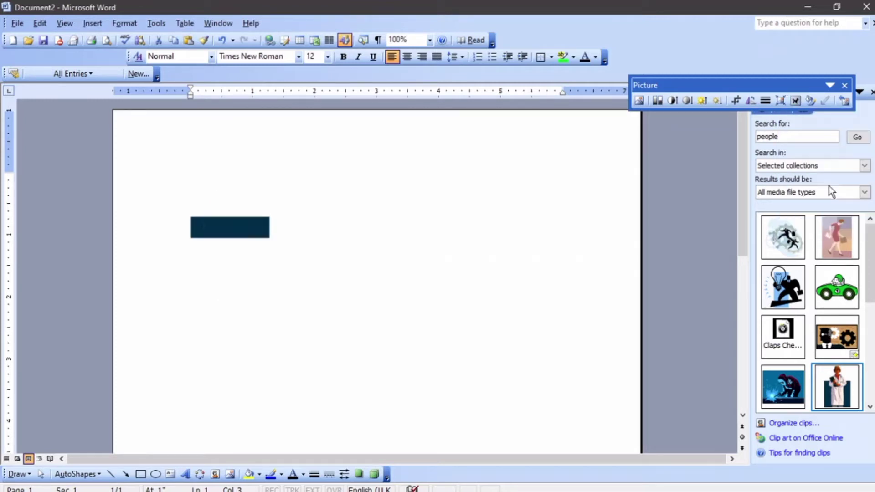
drag(309, 280, 440, 256)
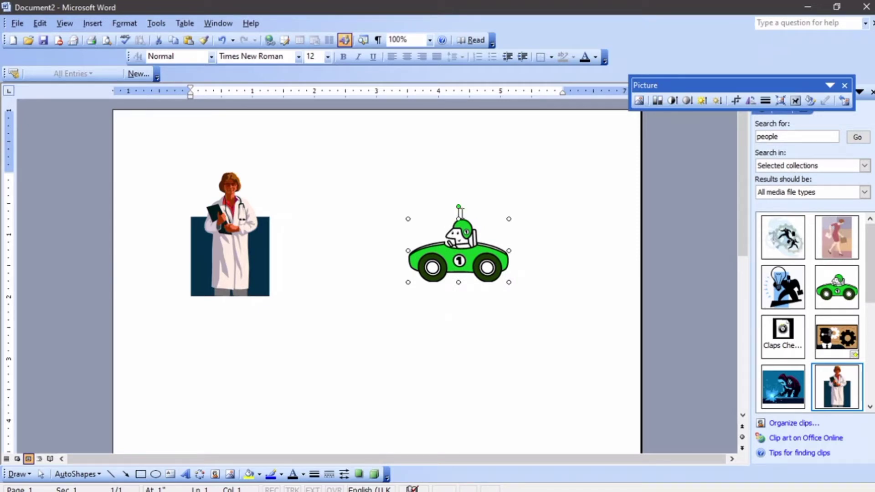
Format the doctor picture with the In front of text wrapping style
scroll(462, 217, up, 1)
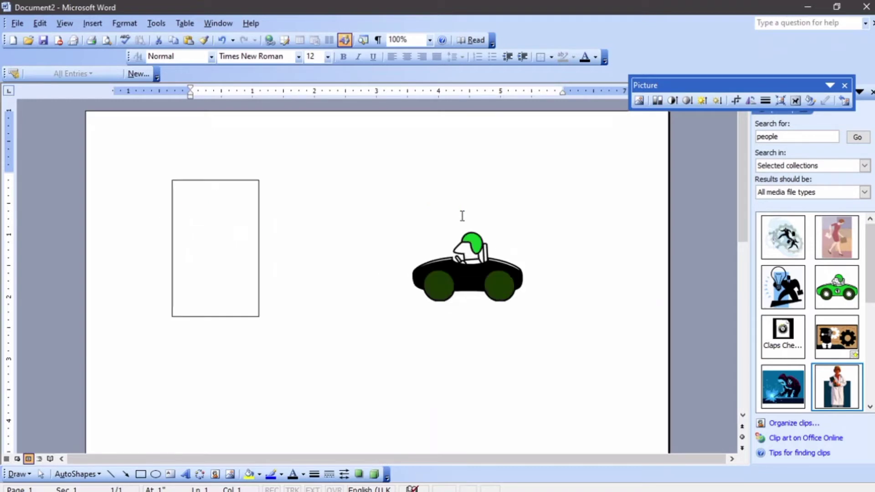
scroll(462, 216, up, 1)
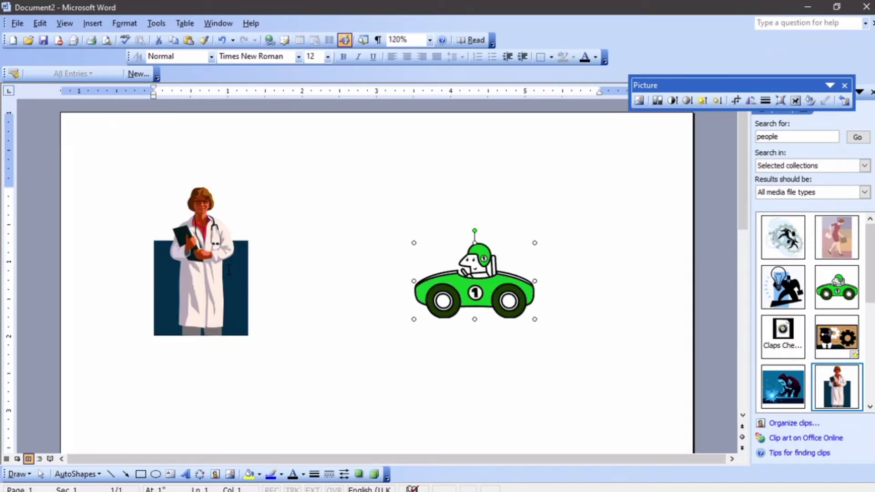
click(226, 271)
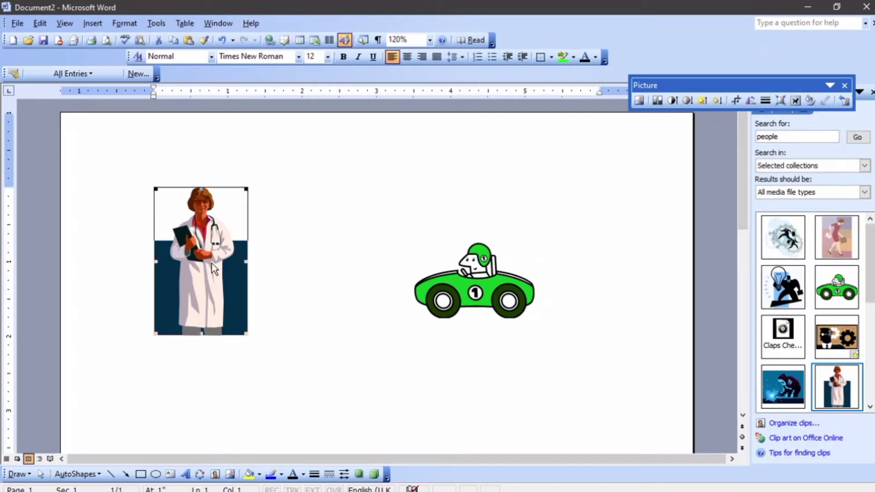
right_click(211, 264)
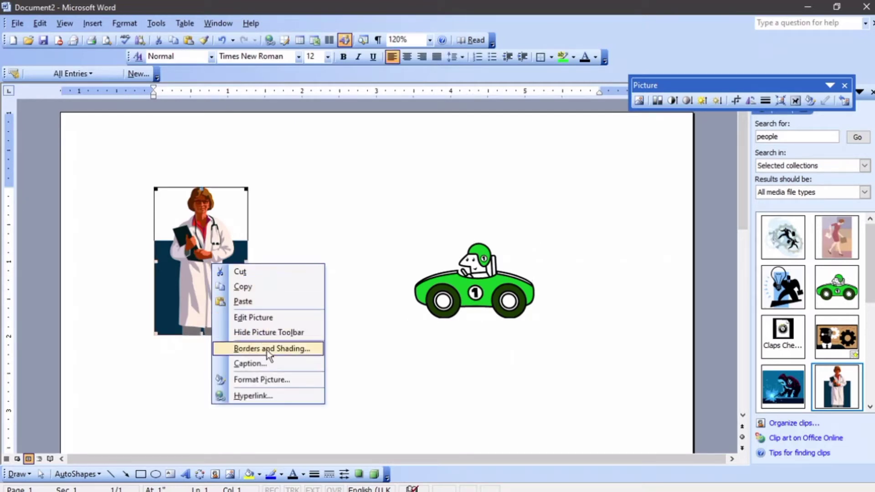
click(275, 379)
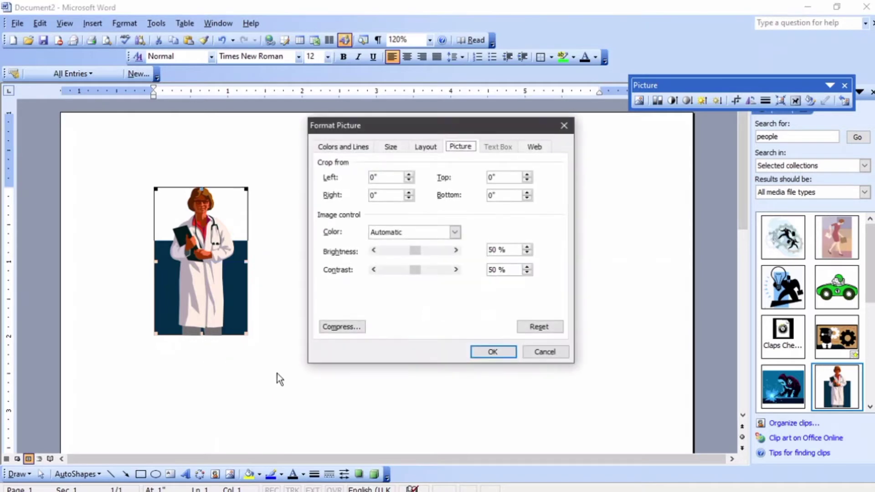
click(428, 149)
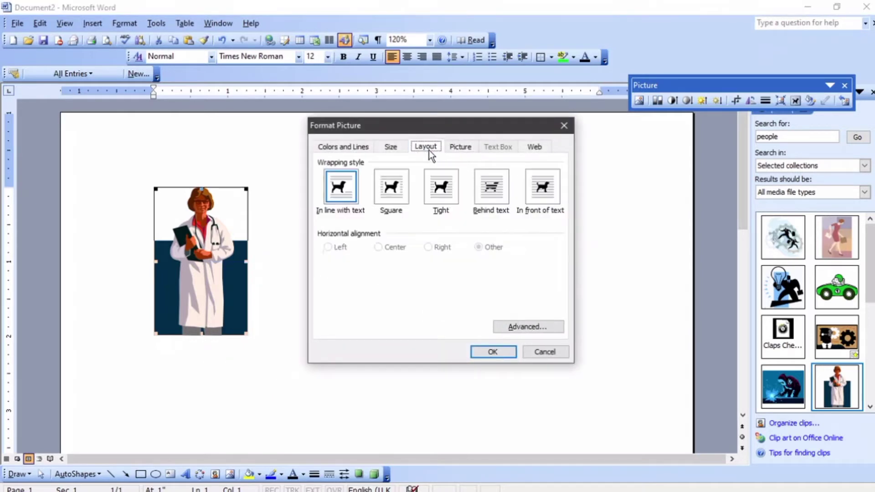
click(551, 193)
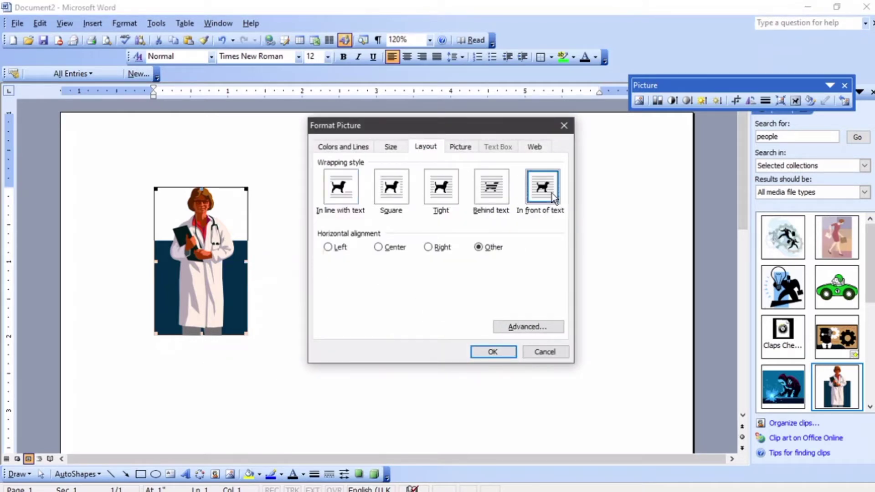
click(487, 353)
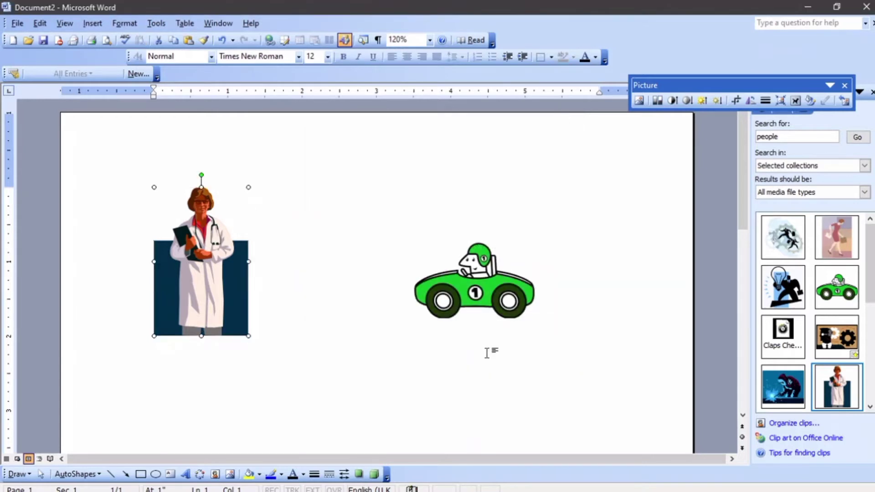
Check the text wrapping options of the green car picture and the wrapping style in the doctor picture's format settings
click(476, 291)
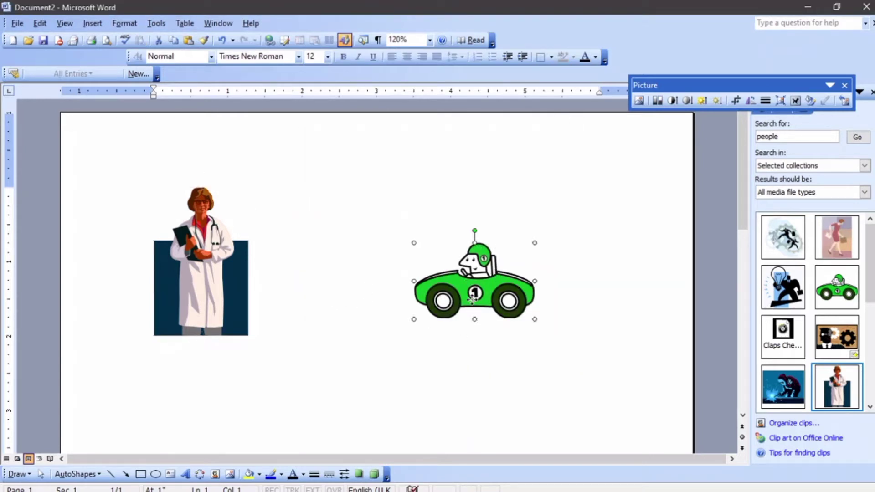
click(795, 100)
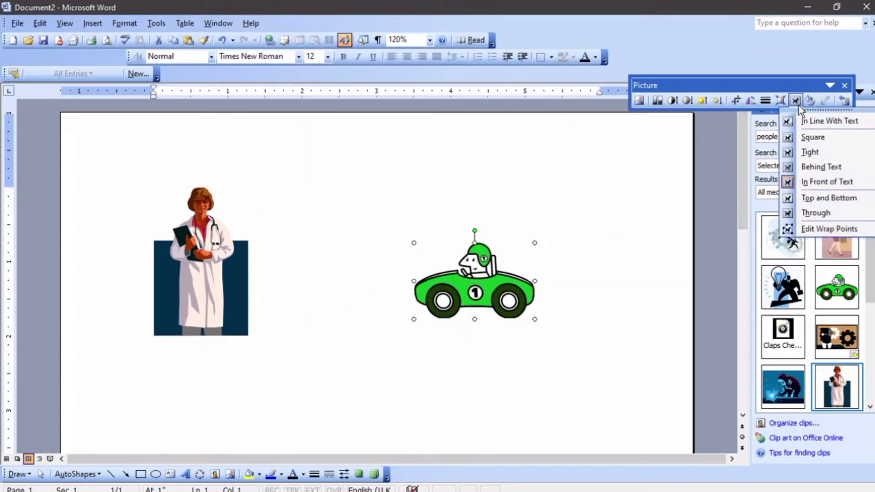
right_click(229, 251)
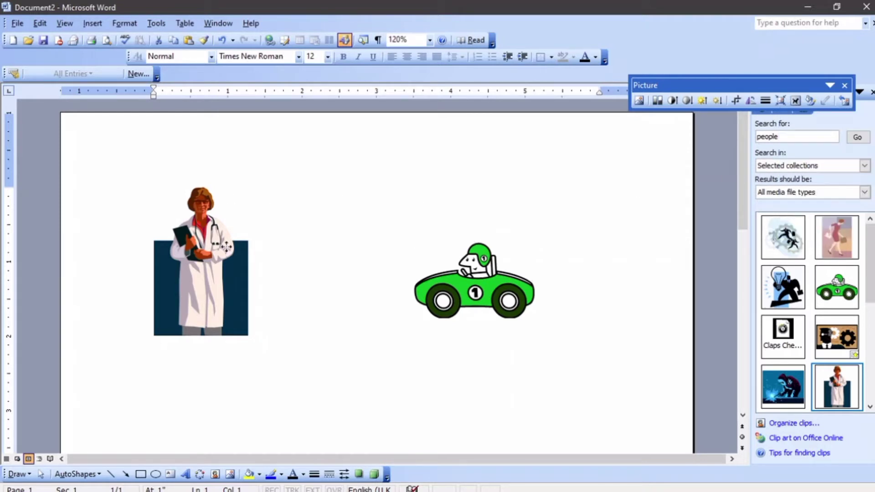
click(268, 376)
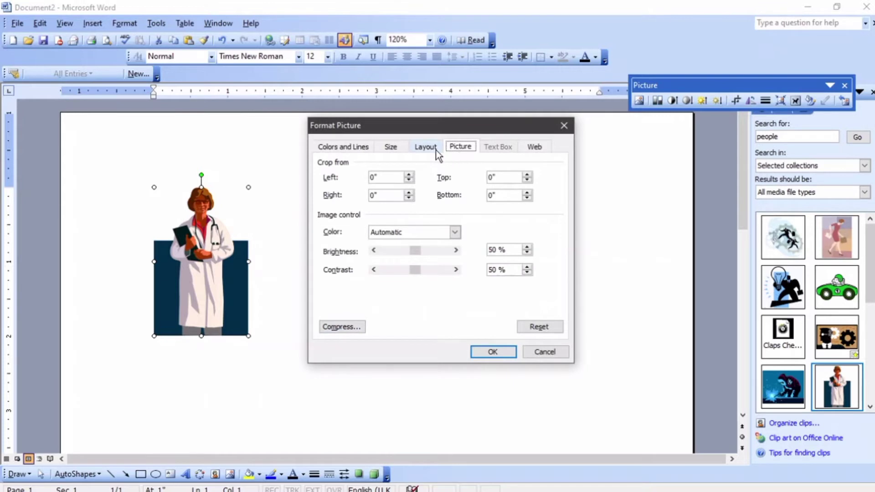
click(436, 149)
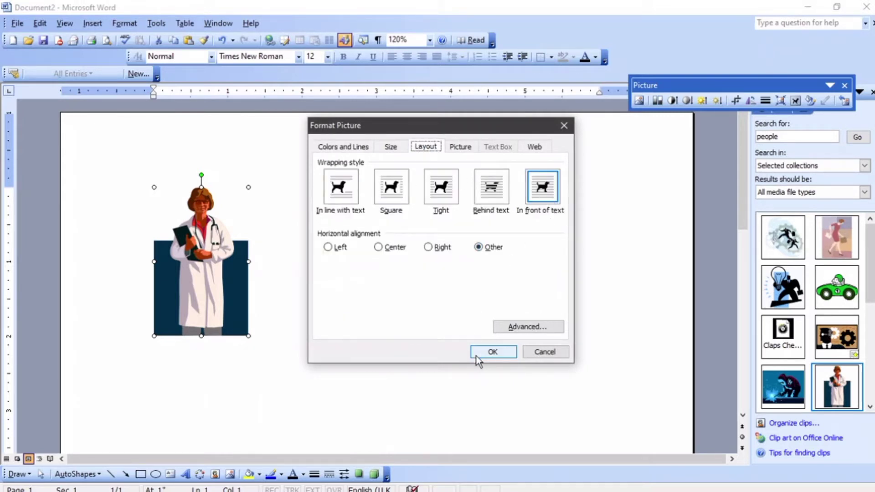
click(532, 349)
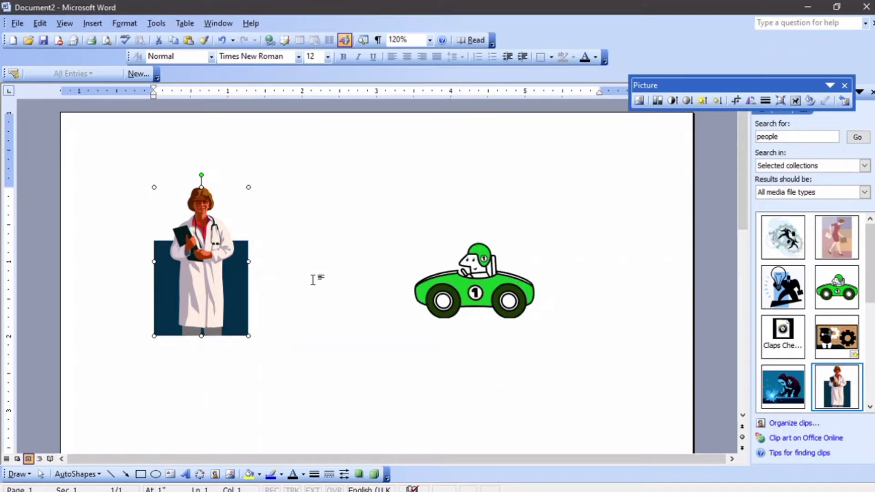
Move the green car picture closer to the doctor and enlarge it proportionally to about 2.6 inches wide
click(478, 299)
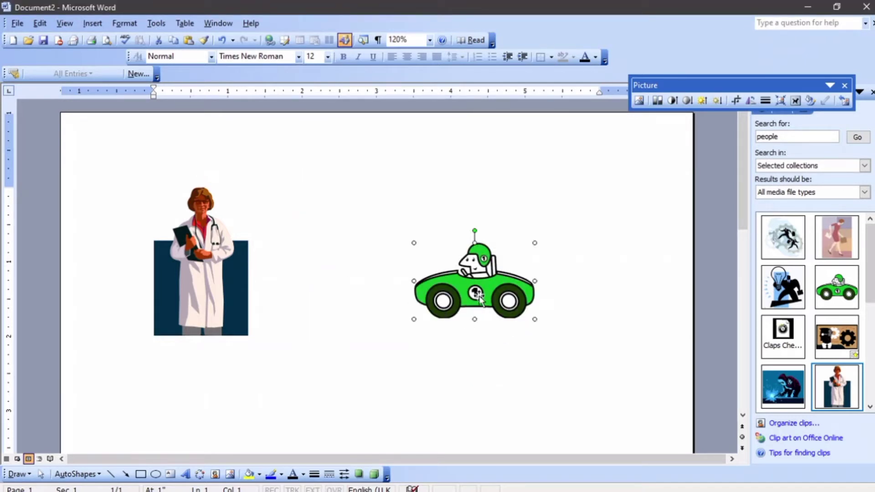
drag(465, 286, 392, 257)
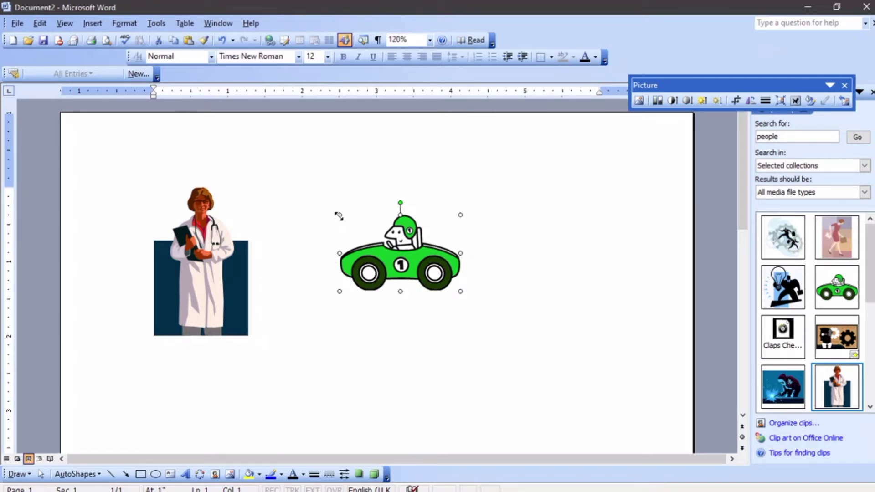
drag(428, 245, 460, 214)
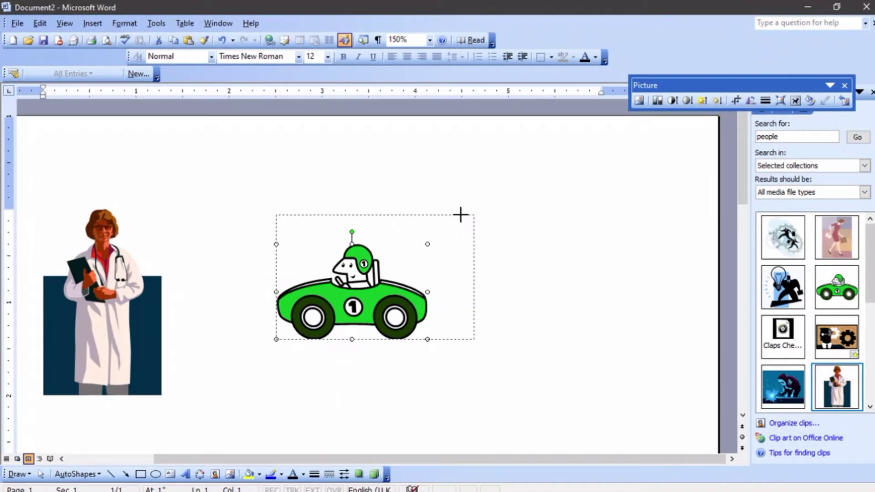
drag(458, 215, 429, 244)
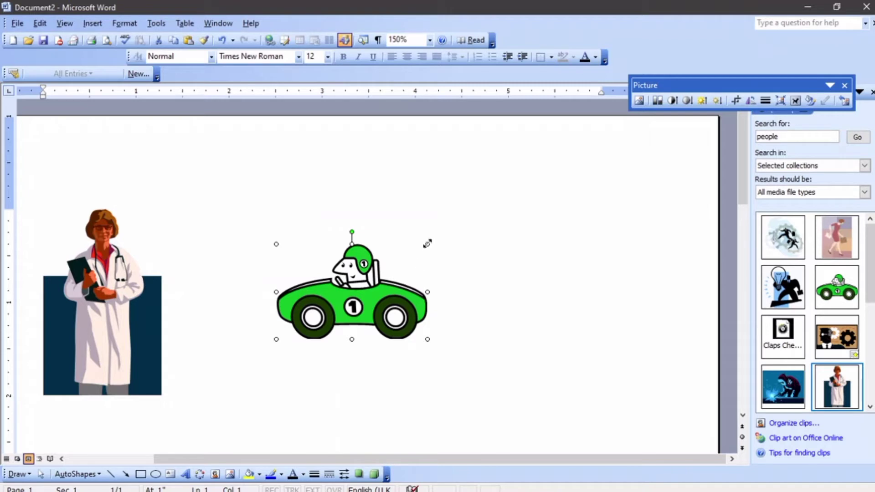
drag(428, 244, 489, 186)
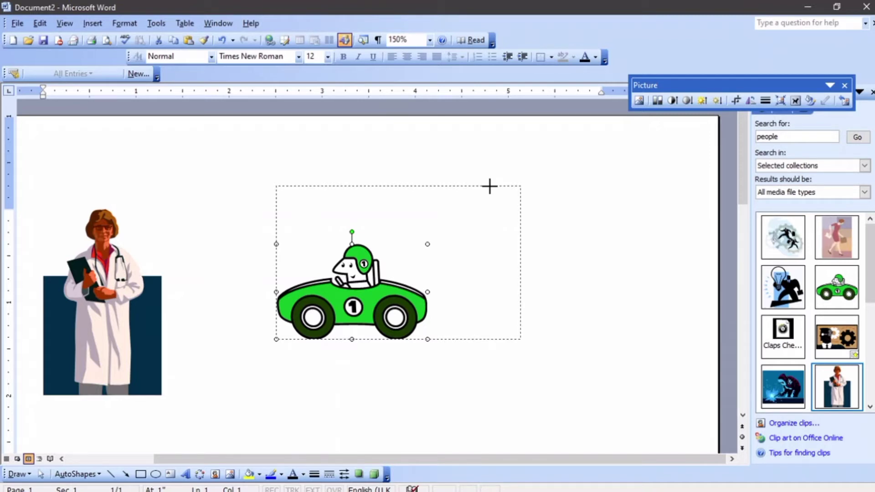
drag(490, 186, 489, 186)
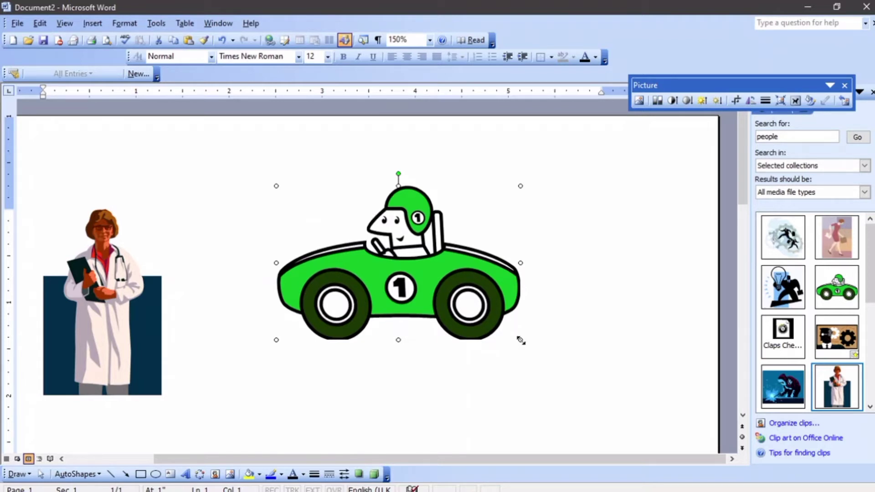
Resize the green car proportionally to about 2.5 inches wide and stretch only its width to about 2.6 inches
drag(520, 340, 577, 397)
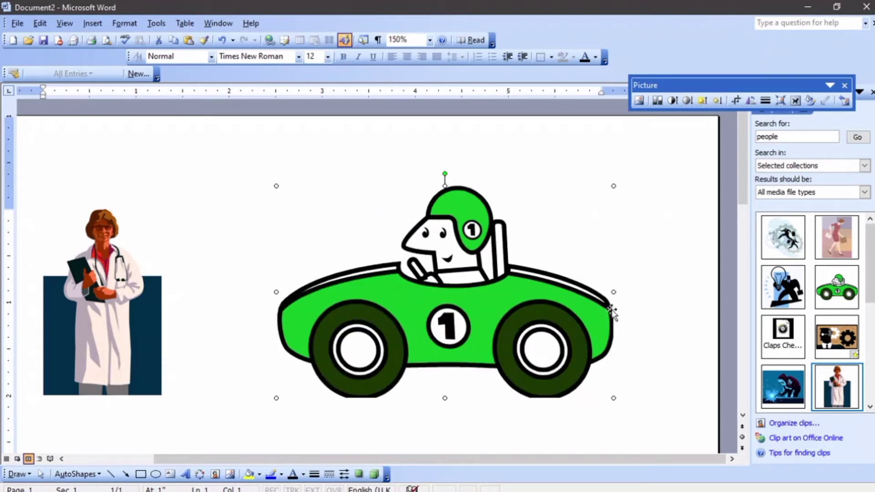
drag(613, 398, 509, 332)
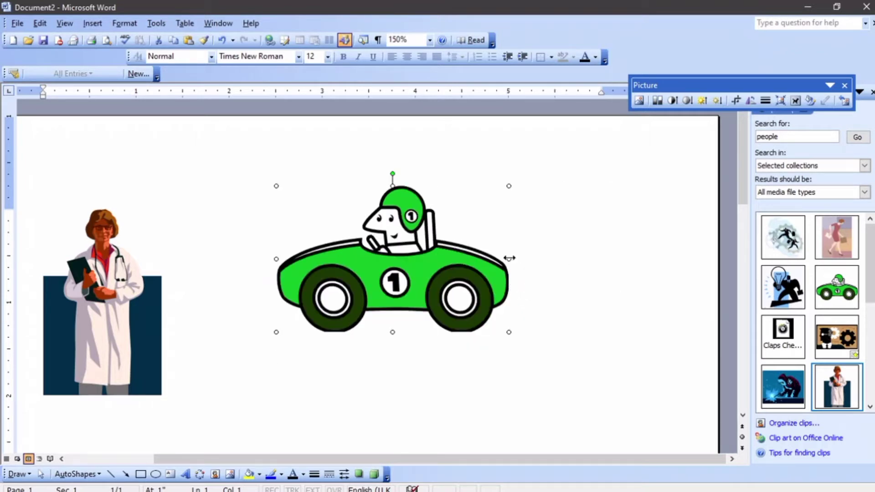
drag(509, 258, 521, 271)
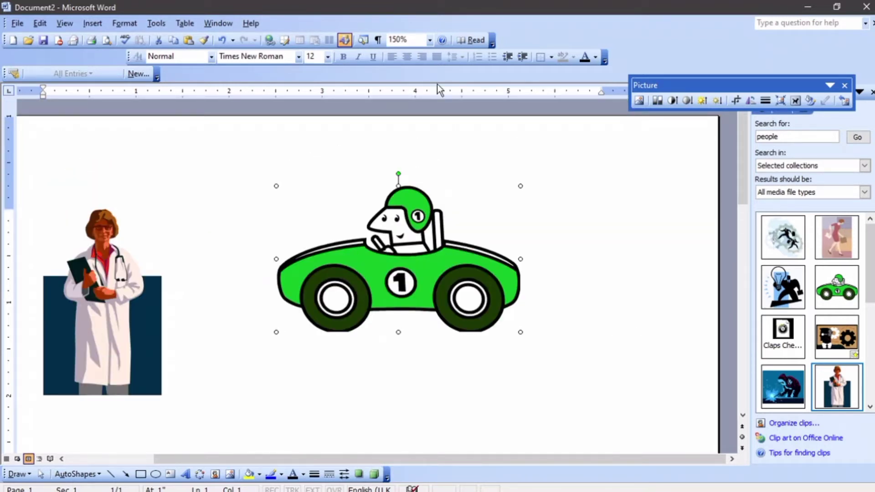
Move the green car below and to the right of the doctor, and flip it horizontally so it faces right
click(429, 40)
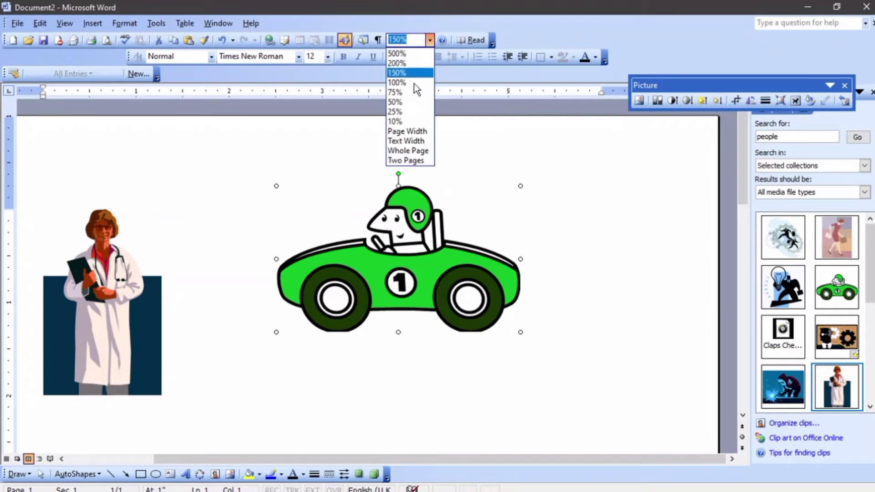
click(410, 91)
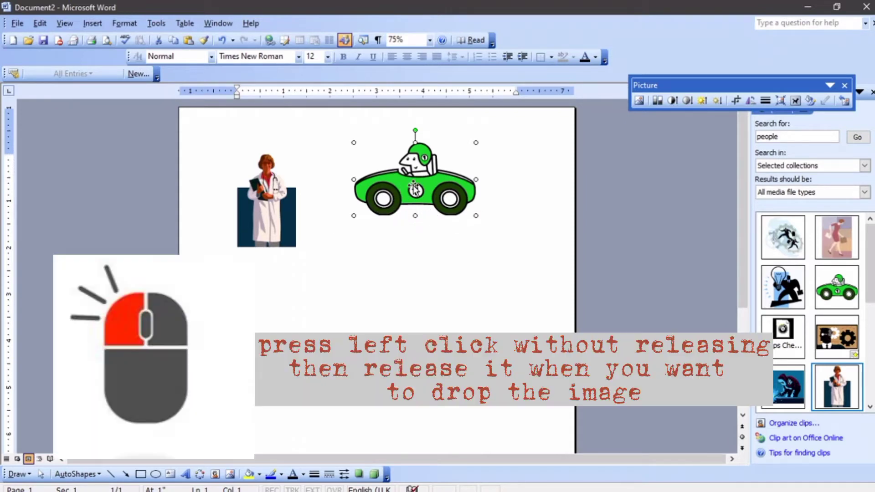
drag(413, 186, 430, 307)
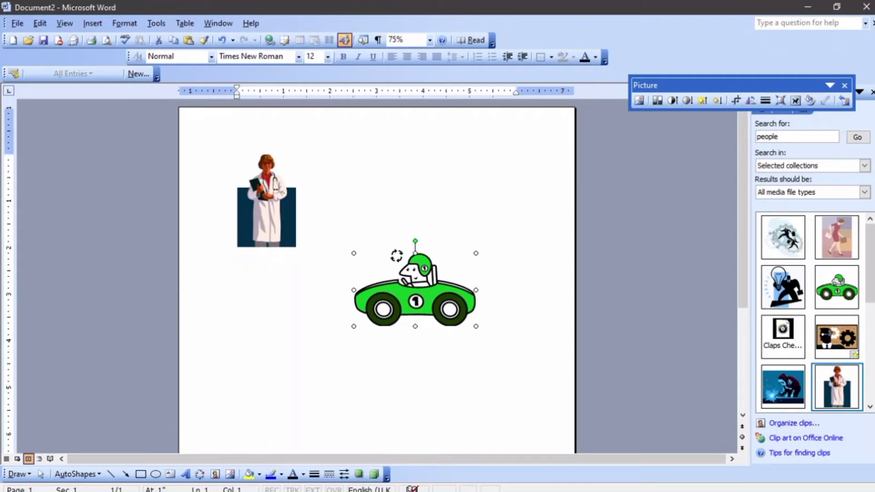
drag(438, 245, 415, 241)
drag(420, 301, 455, 301)
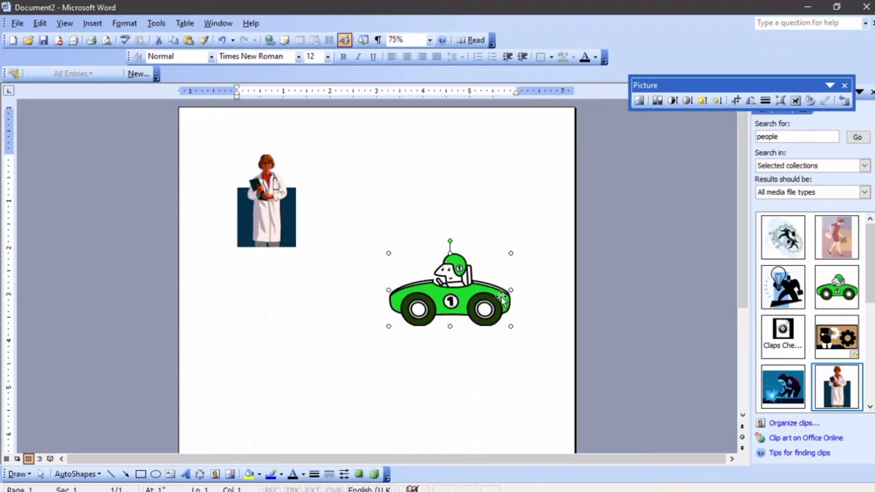
drag(511, 289, 272, 280)
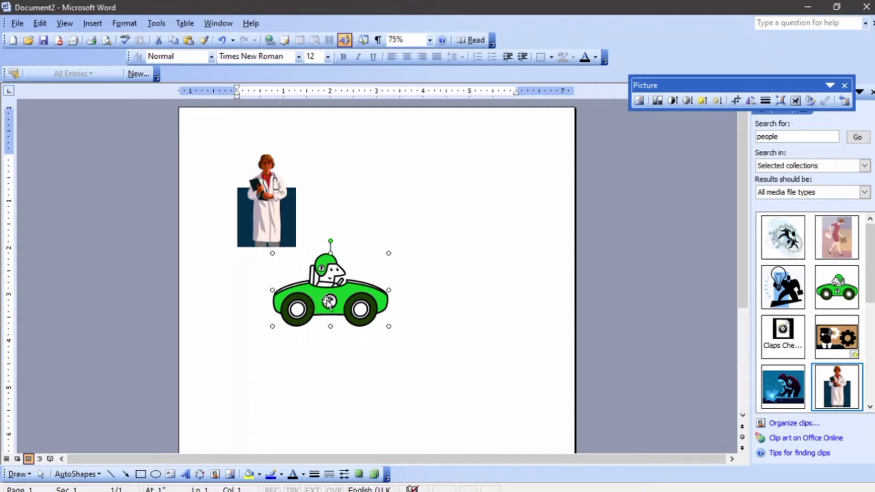
Place a copy of the flipped green car to its right and squeeze the copy to about half its width
drag(336, 305, 482, 304)
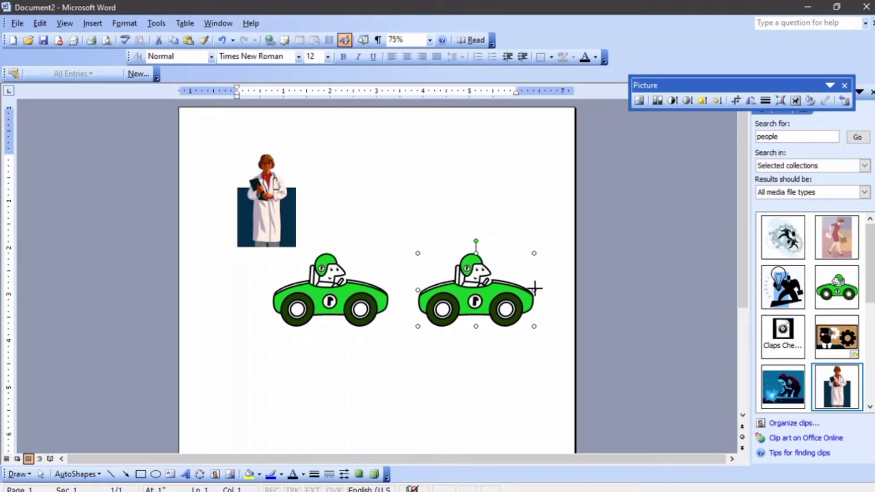
drag(468, 289, 358, 291)
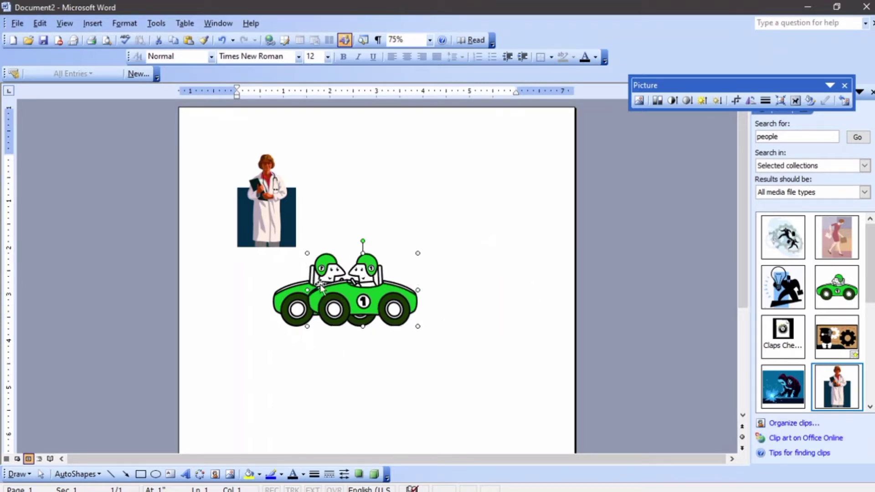
drag(467, 301, 496, 289)
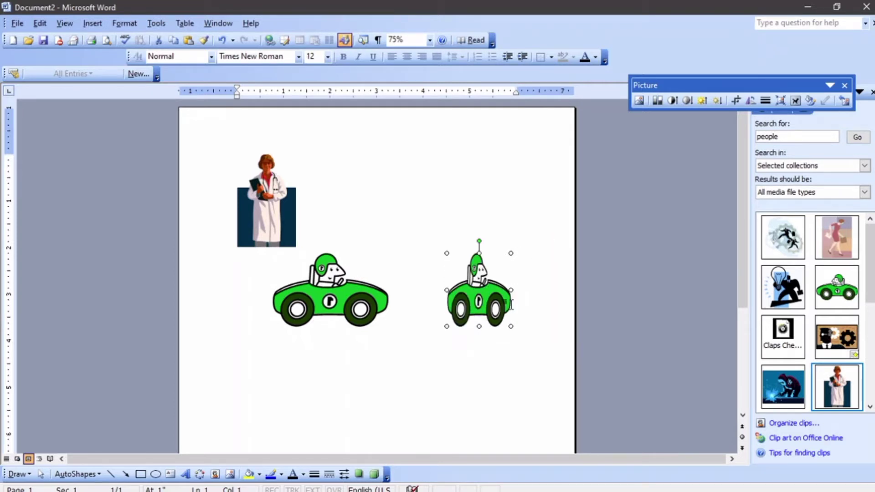
click(515, 324)
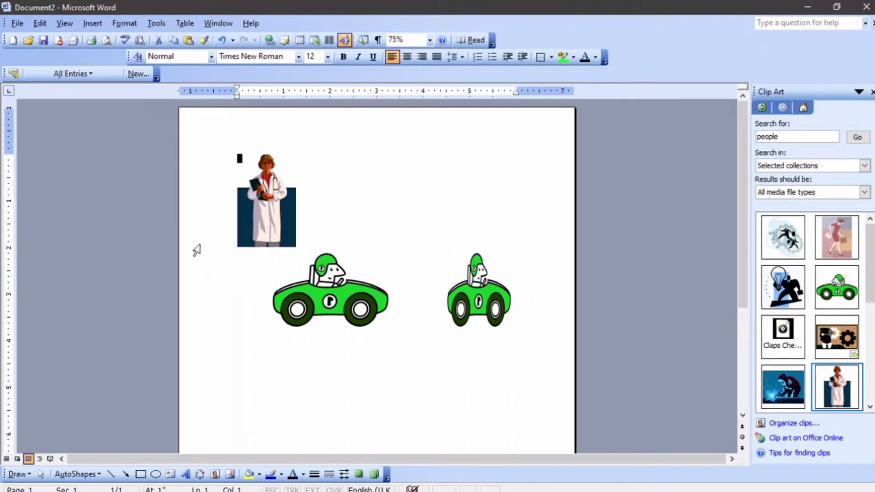
Select both green cars and the doctor picture together and delete them from the page
click(341, 280)
shift+click(486, 299)
shift+click(279, 226)
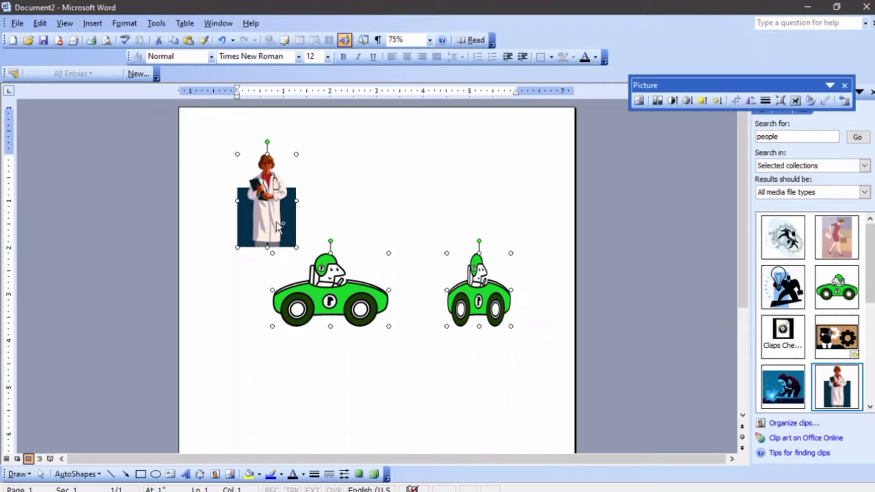
key(Delete)
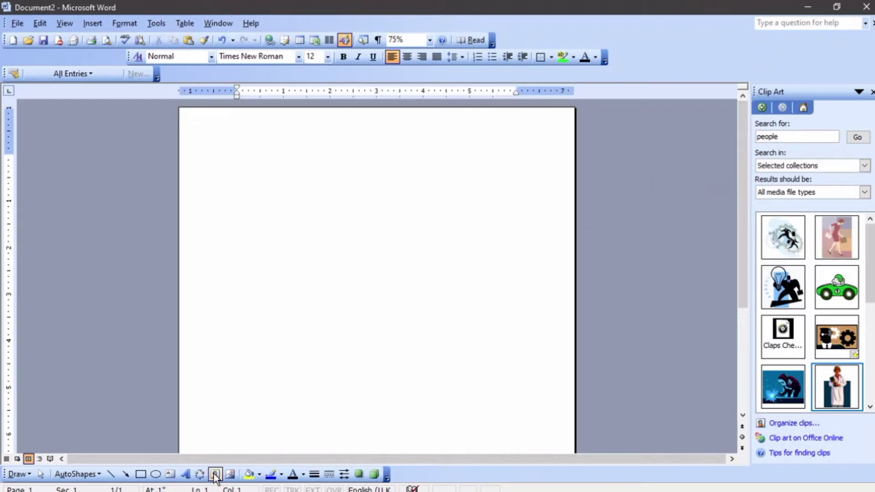
Search the clip art for "car" and insert the yellow and red racing car clip
click(100, 23)
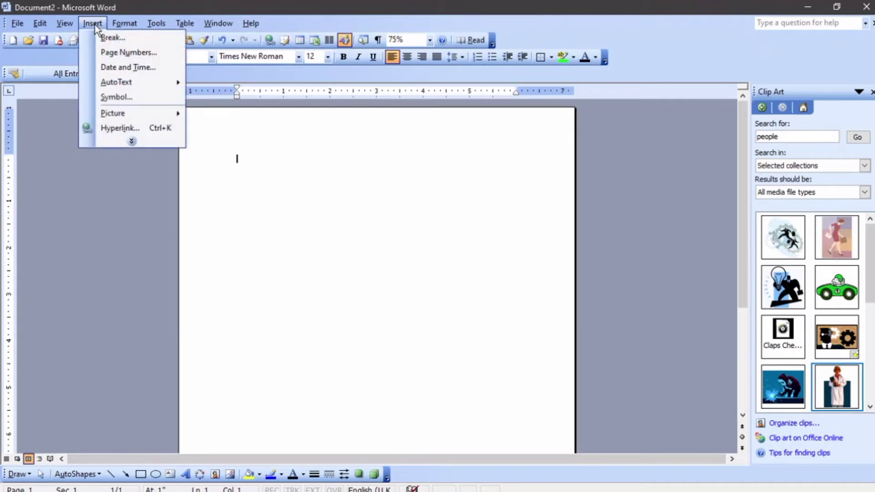
mouse_move(130, 116)
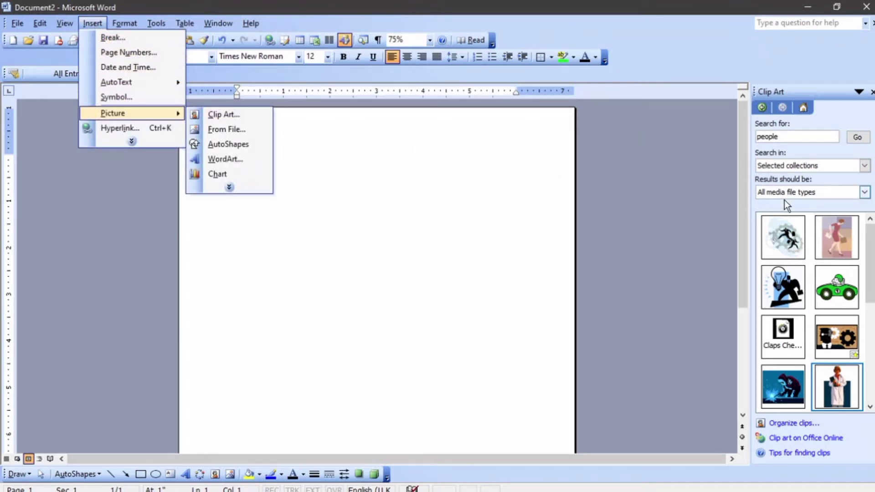
double_click(797, 135)
text(car)
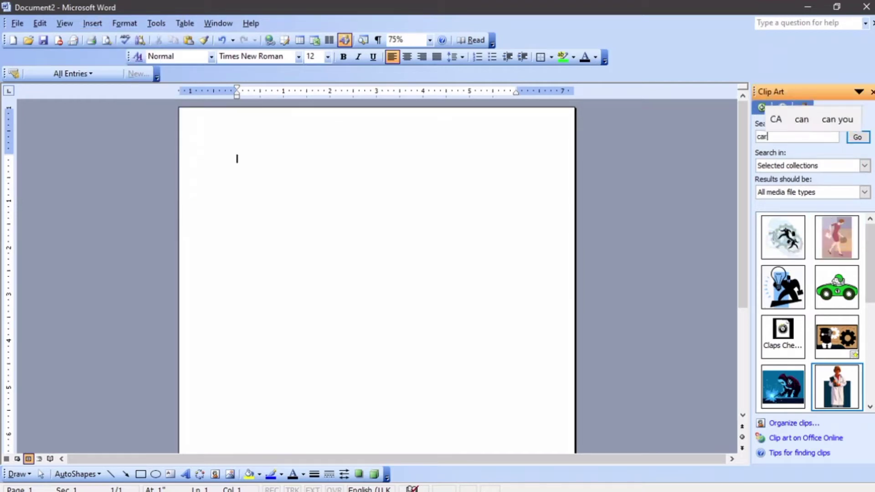
click(857, 137)
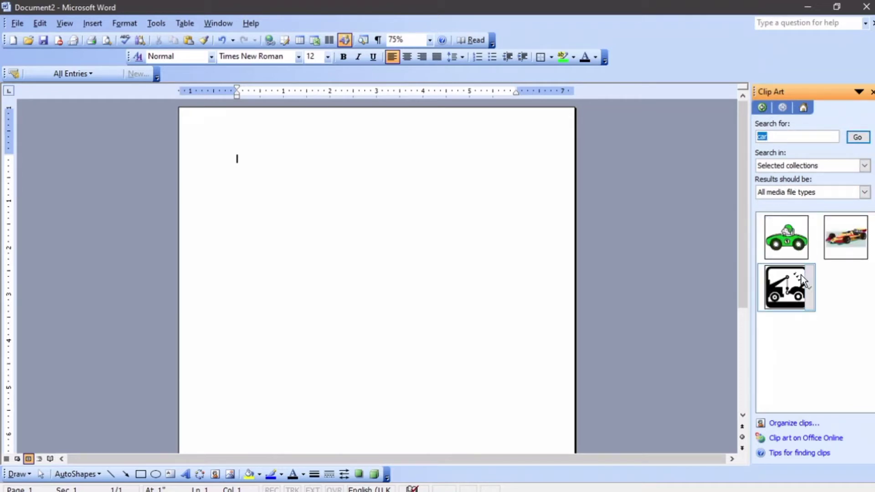
click(834, 245)
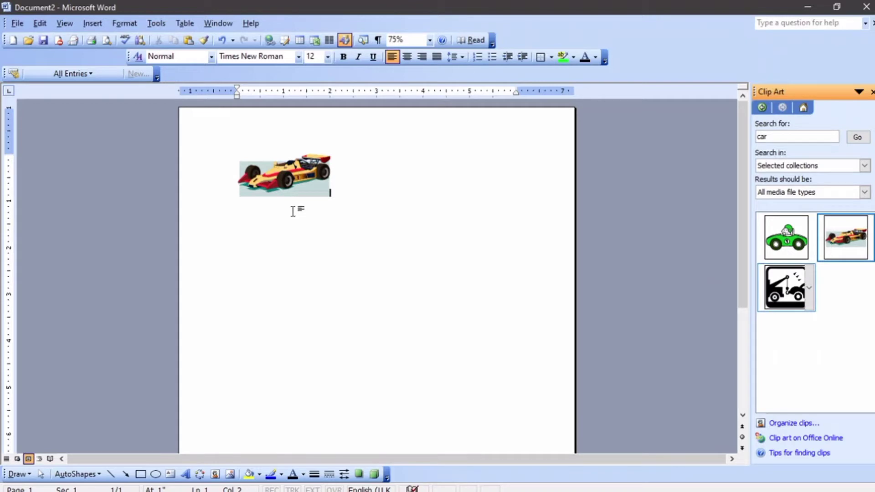
Delete the racing car picture from the page
click(287, 183)
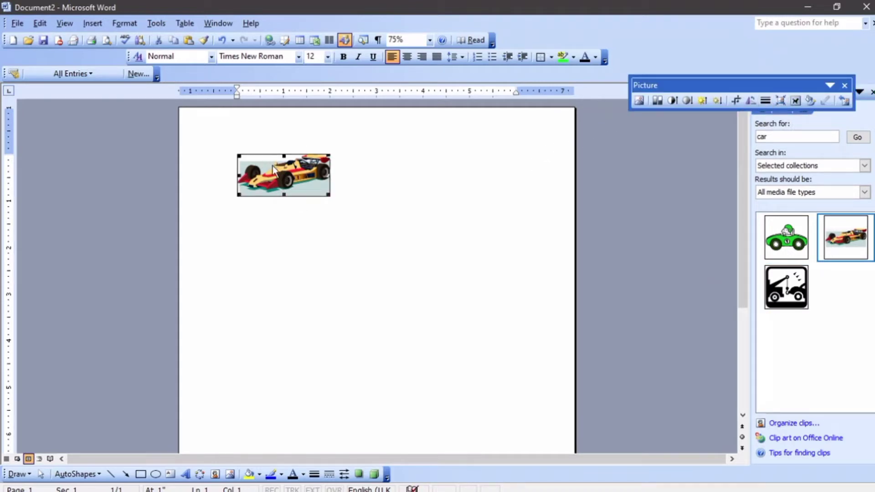
right_click(309, 184)
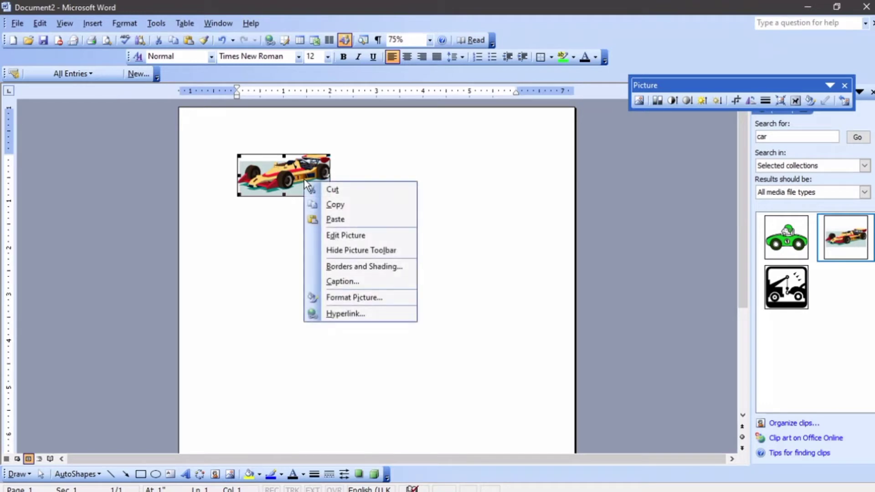
click(276, 192)
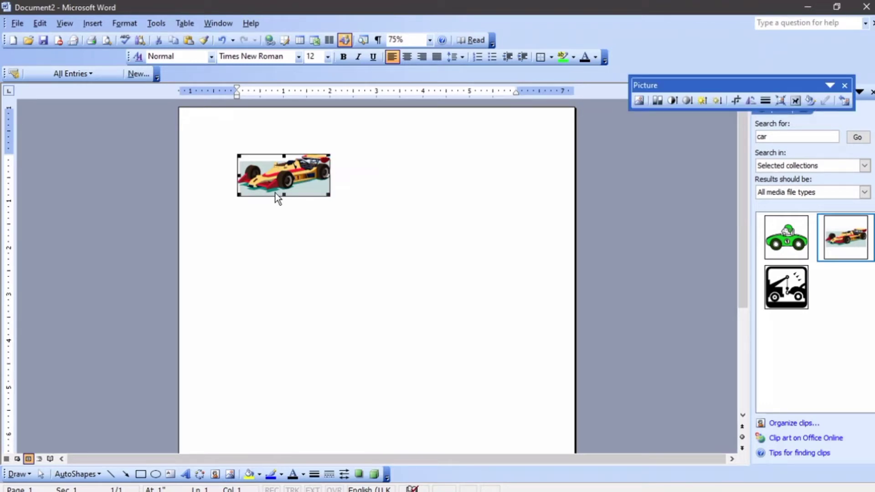
key(Delete)
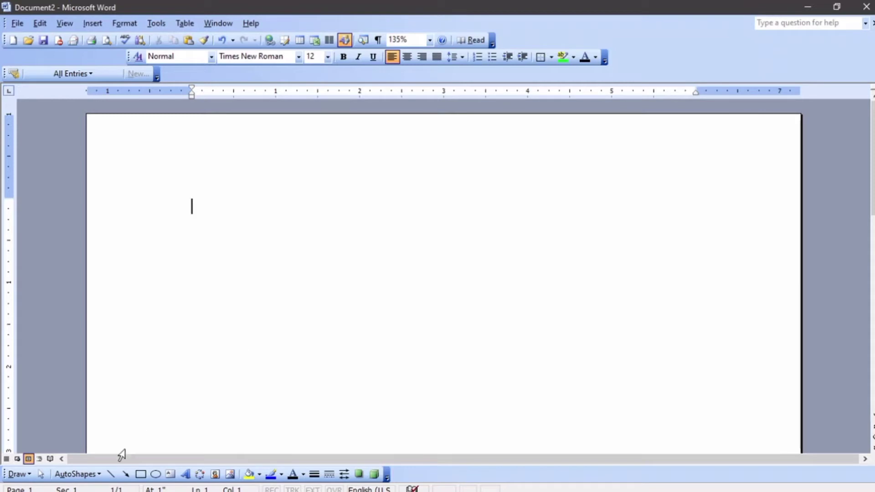
Bring up the floating AutoShapes palette through the picture insertion options and close it again
click(89, 471)
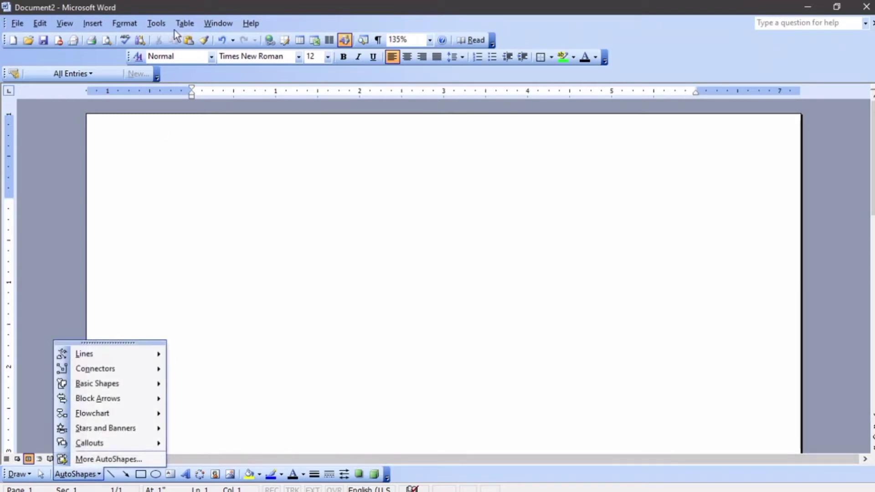
click(91, 23)
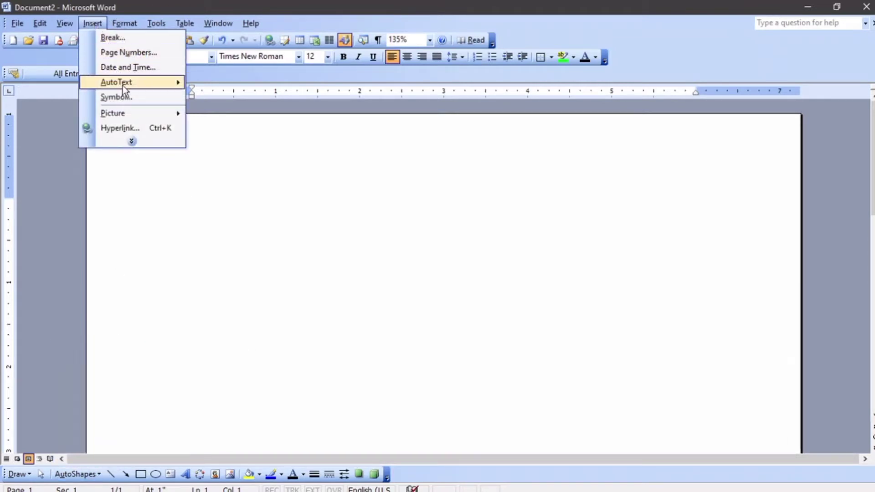
mouse_move(130, 115)
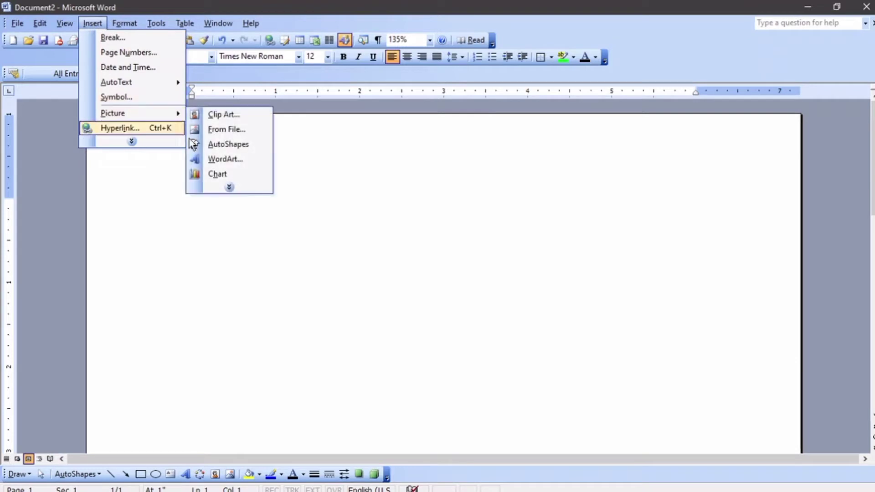
click(229, 188)
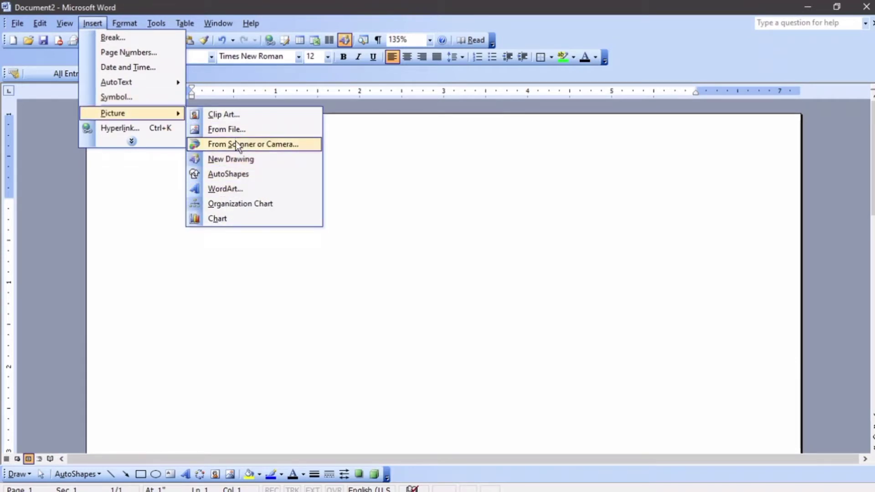
click(242, 177)
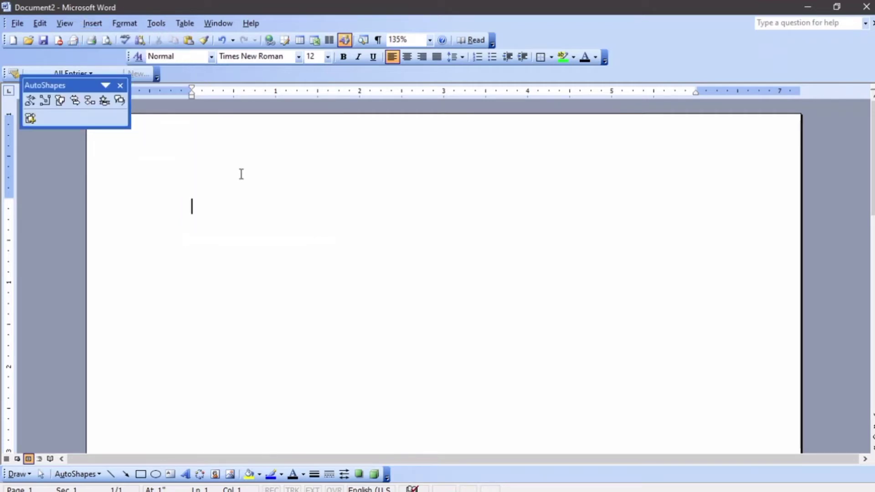
click(120, 86)
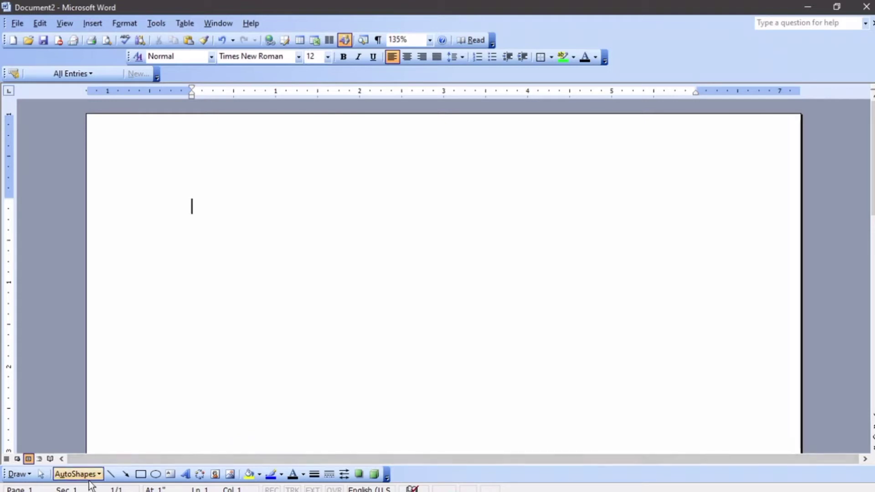
Draw a straight horizontal line about 2.7 inches long near the top of the page, discarding the drawing canvas
click(77, 473)
mouse_move(122, 353)
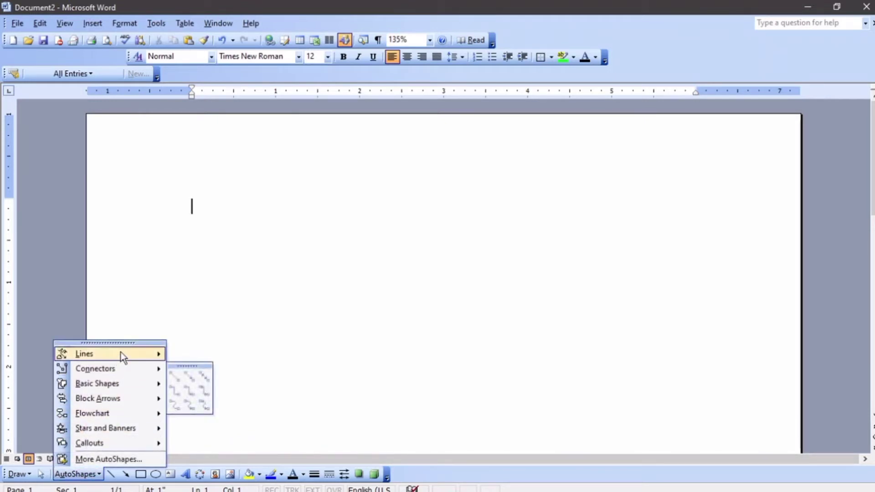
click(176, 363)
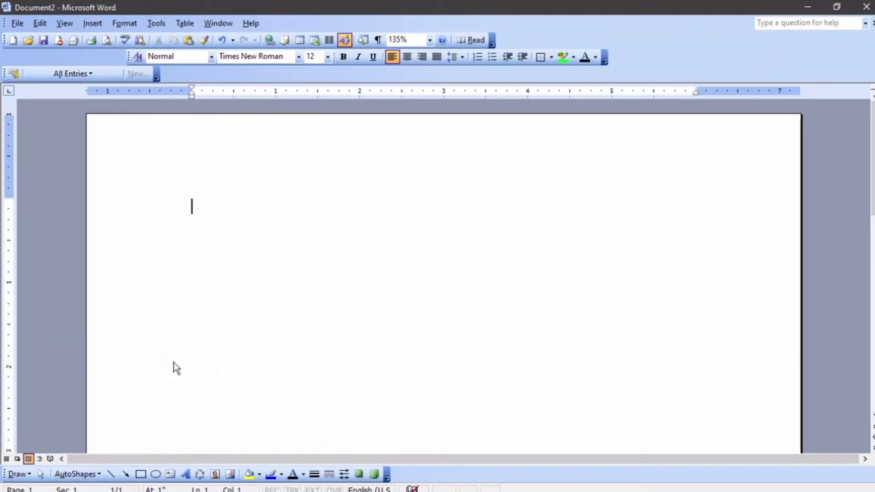
scroll(173, 355, down, 3)
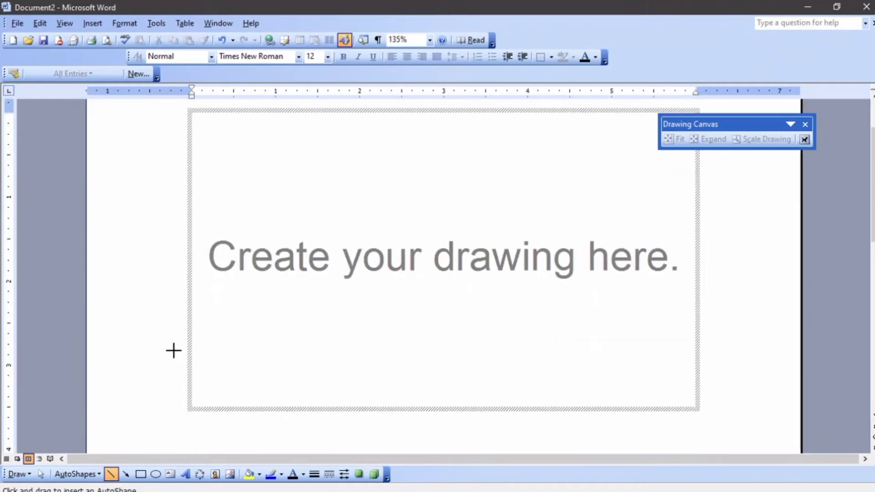
scroll(174, 353, up, 1)
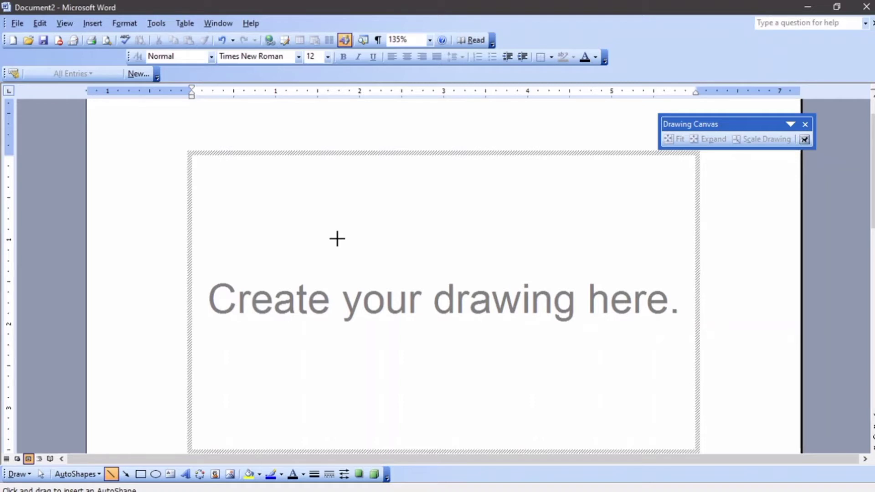
key(Escape)
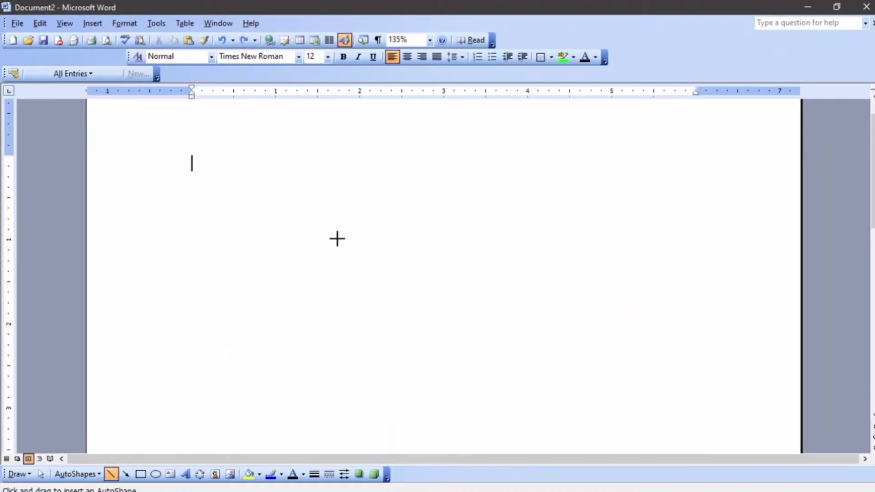
mouse_move(202, 176)
mouse_down()
mouse_move(379, 186)
mouse_move(432, 177)
mouse_up()
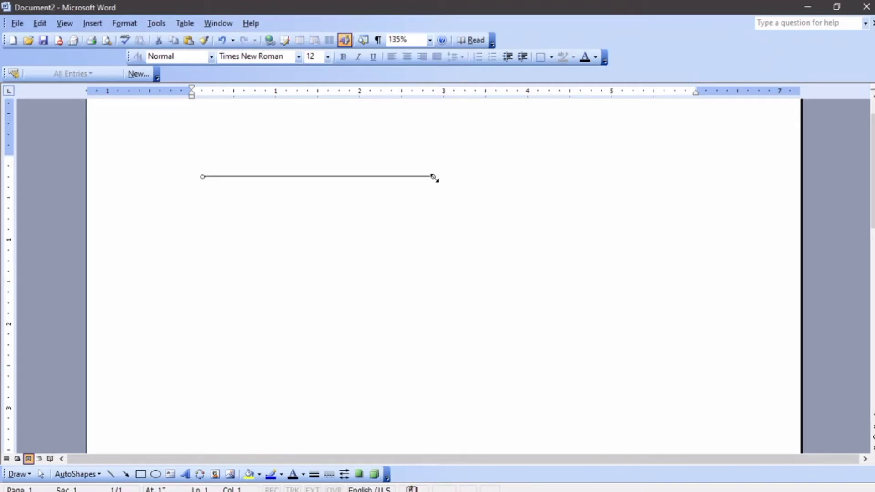
Draw a Sun basic shape about 2.1 inches wide and 2 inches high just below the horizontal line
click(75, 474)
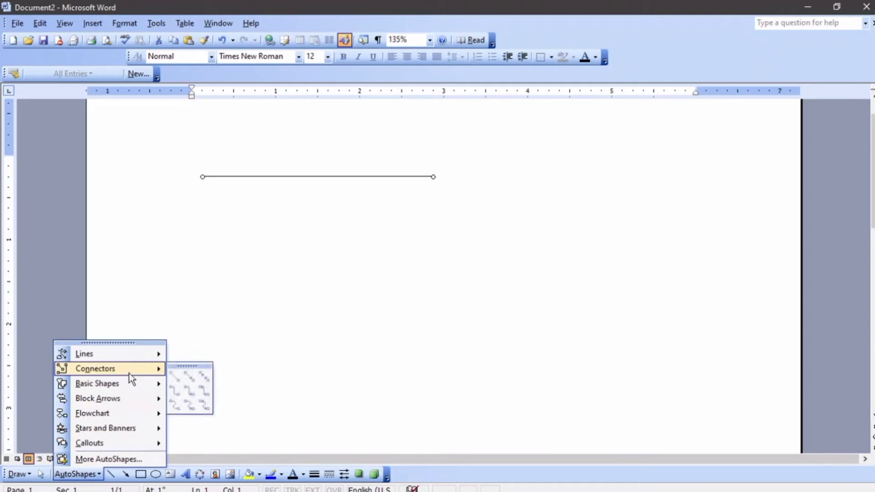
mouse_move(128, 385)
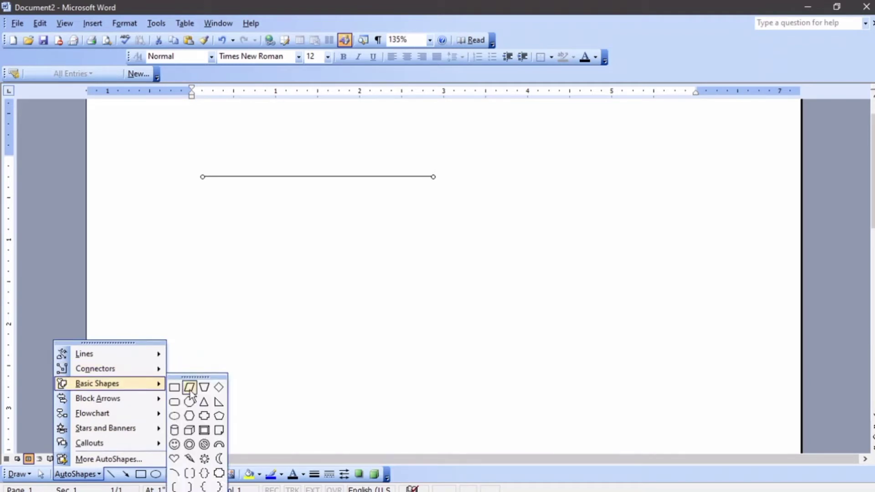
click(204, 458)
drag(210, 212, 388, 372)
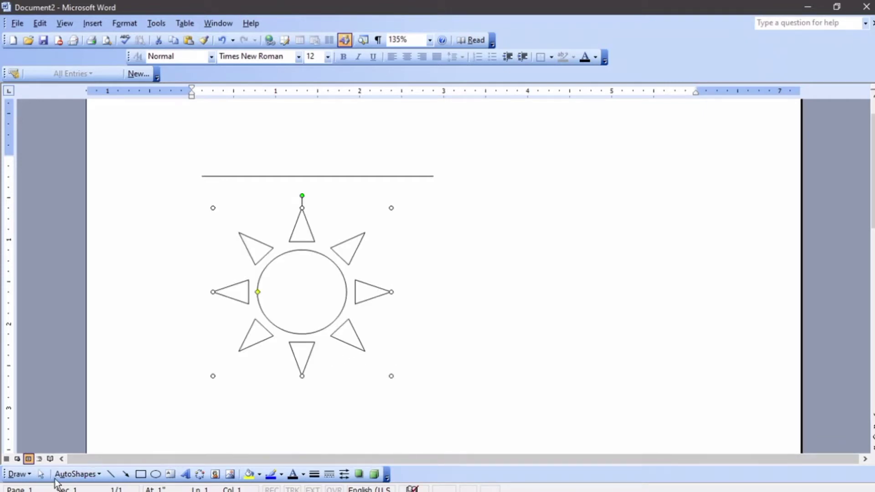
Draw a 24-point star about 2 inches wide and high to the right of the horizontal line and the sun
click(75, 474)
mouse_move(110, 435)
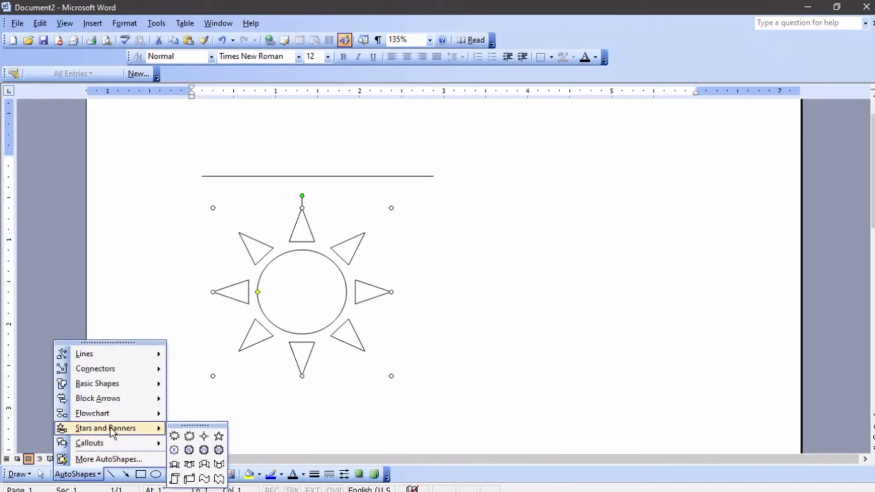
click(203, 448)
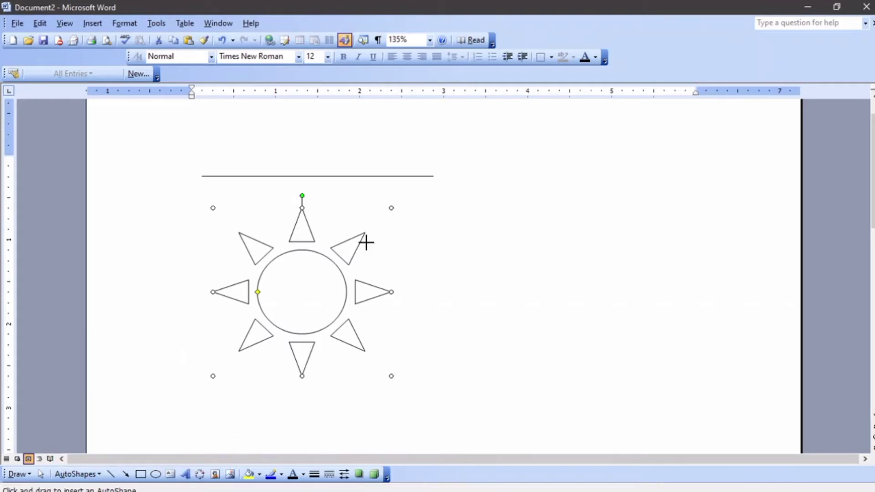
scroll(441, 254, up, 1)
drag(522, 188, 687, 343)
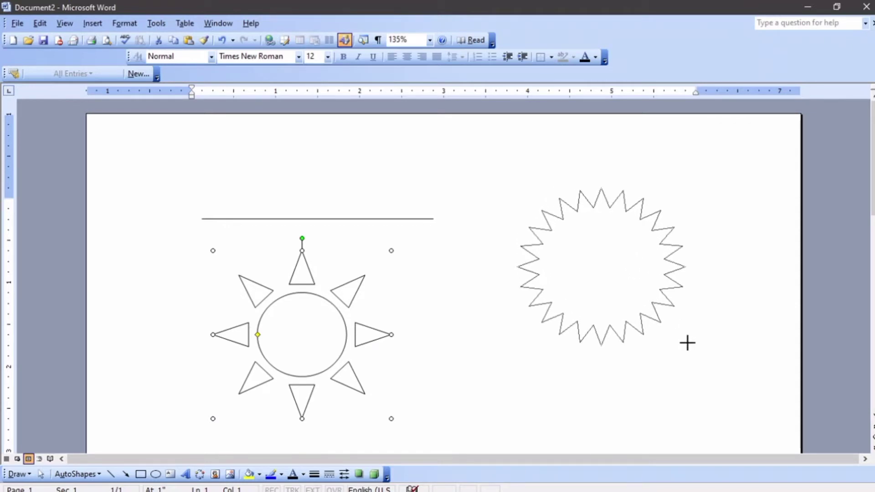
drag(687, 350, 686, 354)
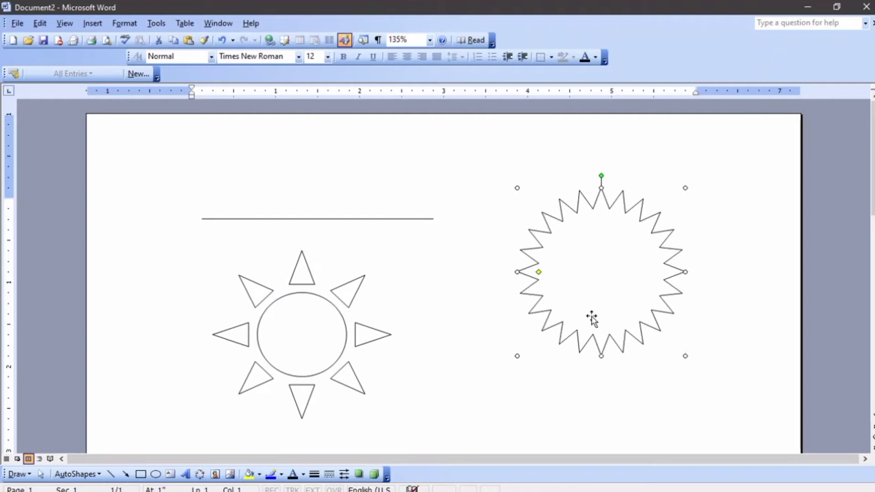
Draw a rounded rectangular callout about 2.8 inches wide and 1.3 inches high below the star
scroll(561, 314, down, 3)
scroll(269, 401, down, 1)
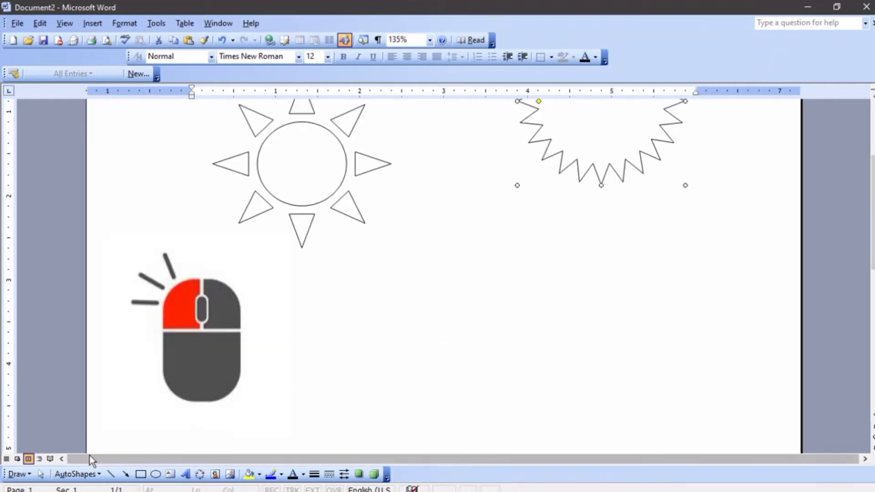
click(89, 476)
mouse_move(102, 431)
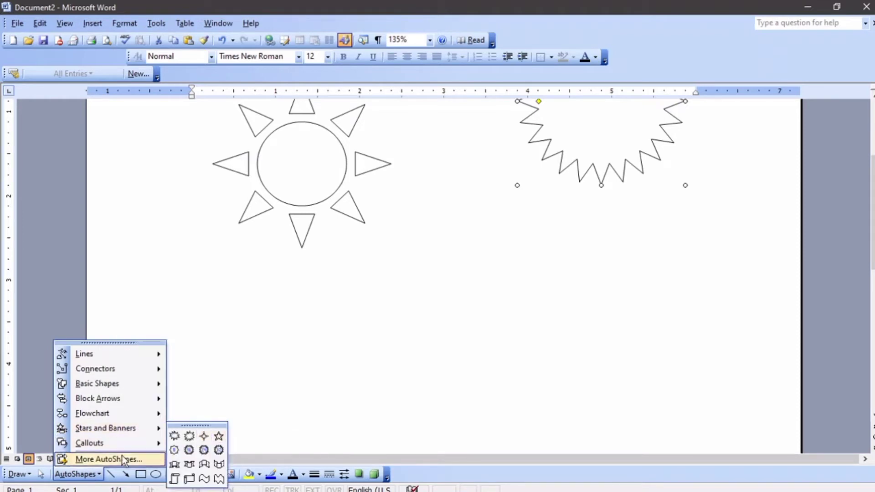
mouse_move(130, 444)
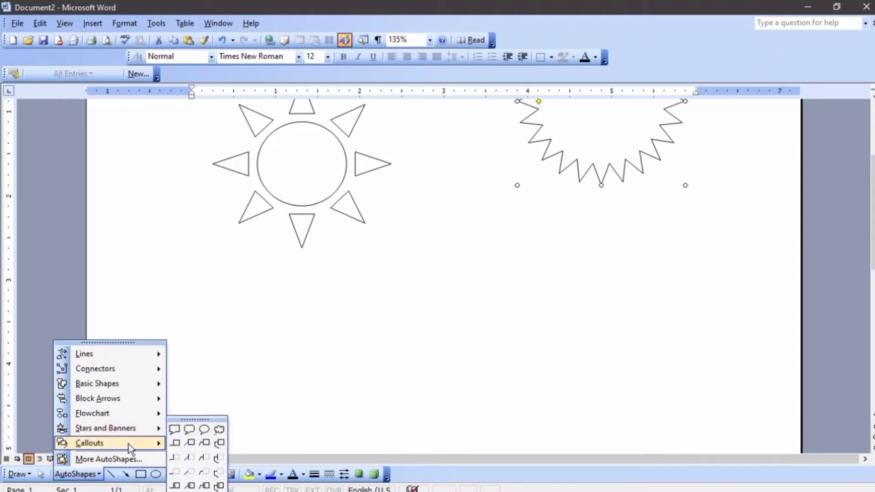
click(189, 430)
mouse_move(410, 257)
mouse_down()
mouse_move(424, 342)
mouse_move(646, 366)
mouse_up()
Select the sun shape and rotate it a quarter turn clockwise
scroll(570, 309, up, 3)
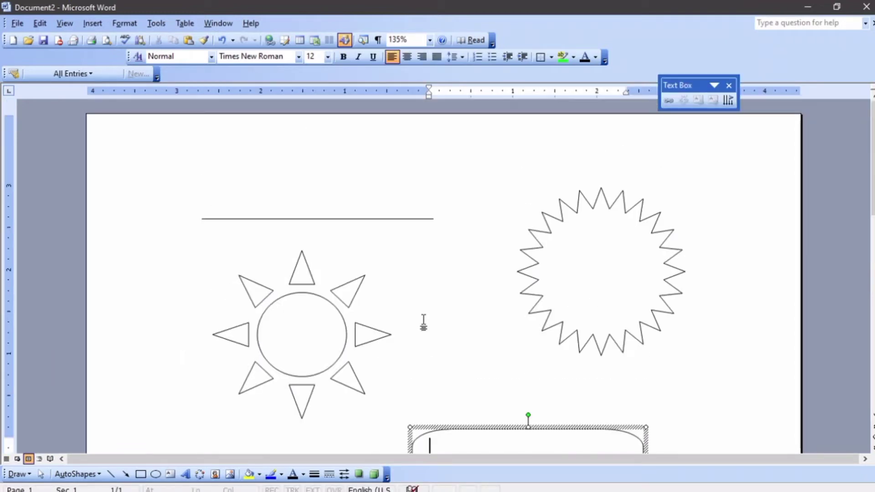
scroll(424, 322, down, 2)
scroll(234, 303, up, 3)
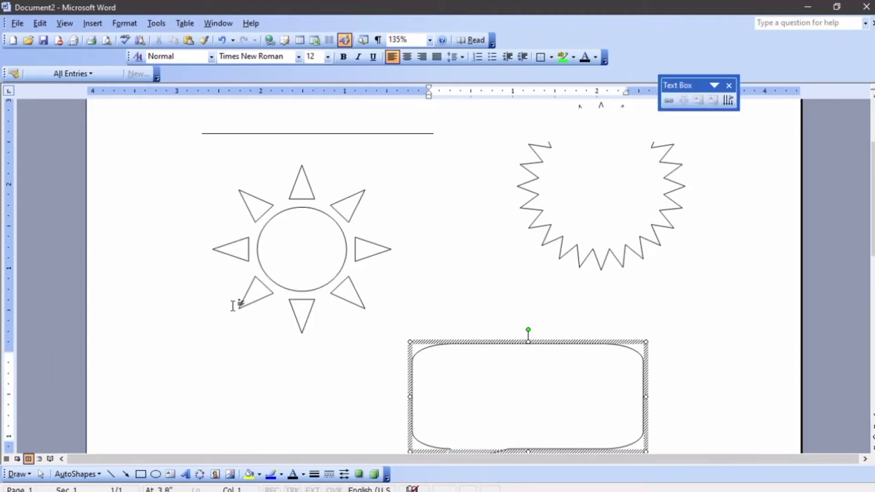
click(267, 324)
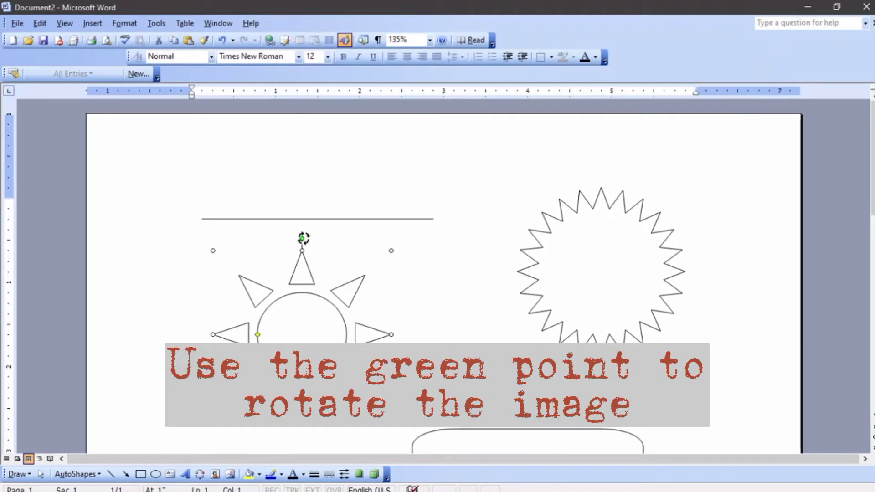
drag(303, 238, 401, 334)
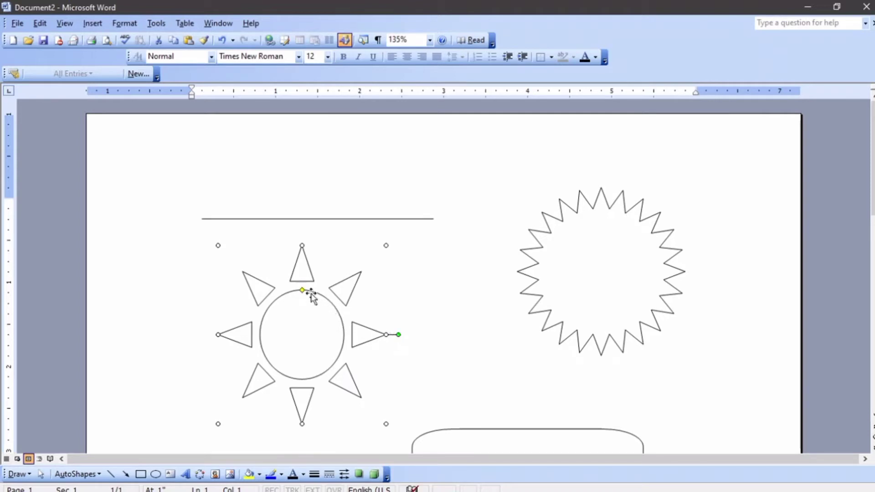
Shrink the sun's centre circle to about half its width and deepen the star's spikes almost to its centre
drag(302, 290, 302, 314)
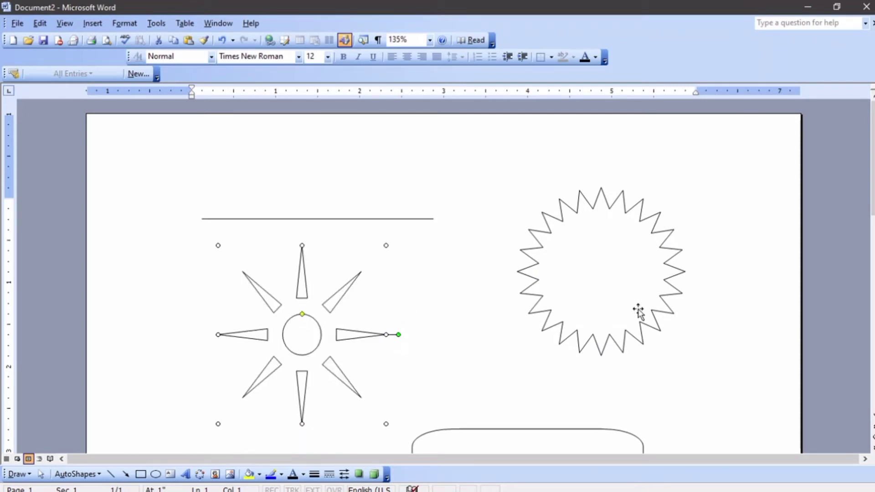
click(574, 294)
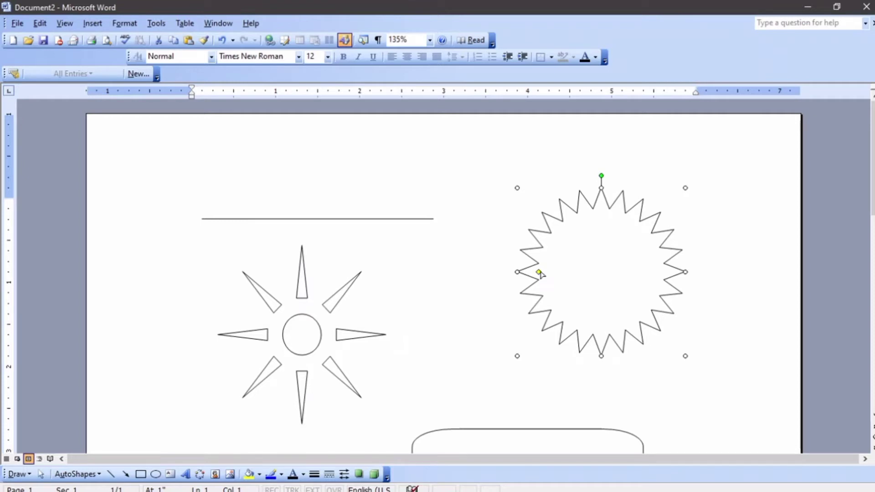
drag(539, 273, 600, 294)
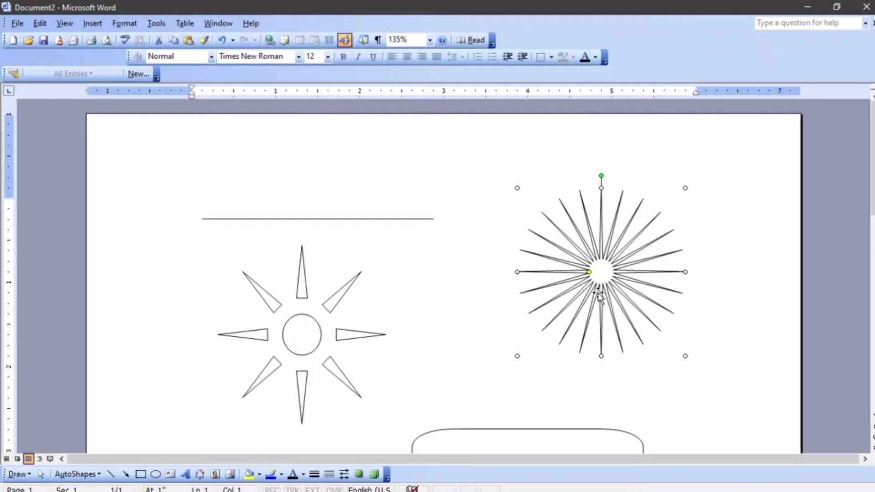
Delete the star, the sun, the horizontal line and the rounded callout from the page
key(Delete)
click(290, 336)
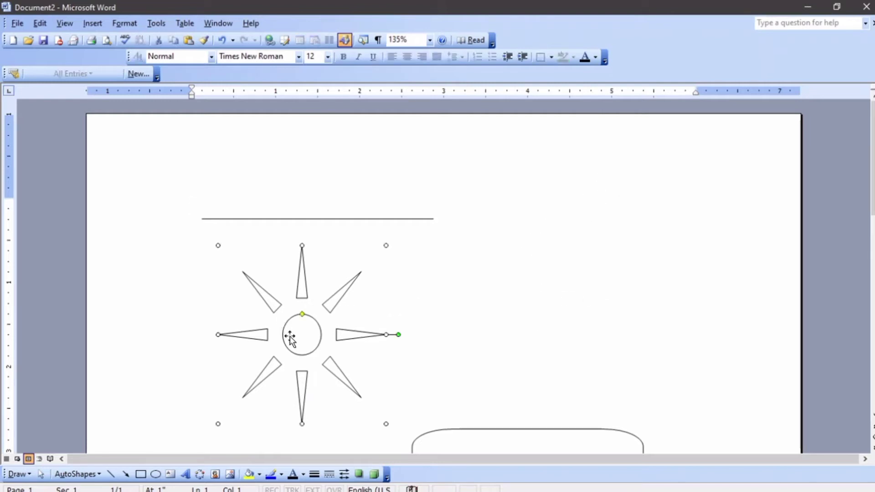
key(Delete)
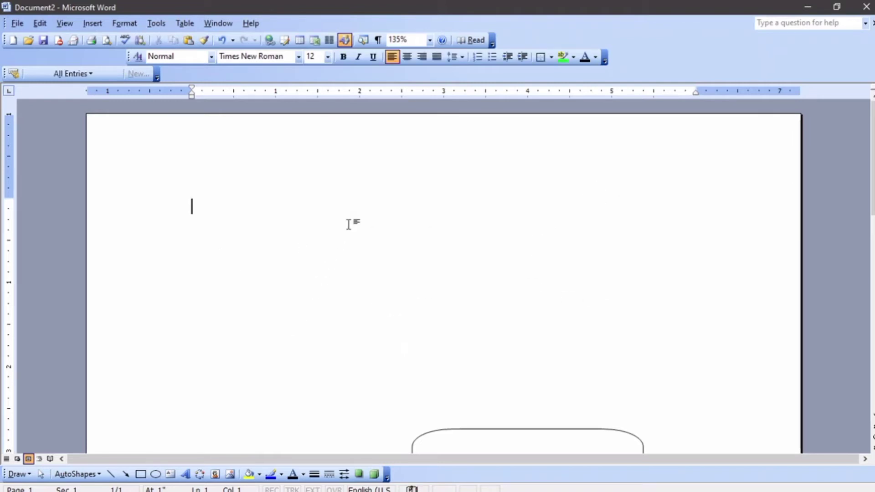
click(463, 431)
scroll(455, 432, down, 6)
key(Delete)
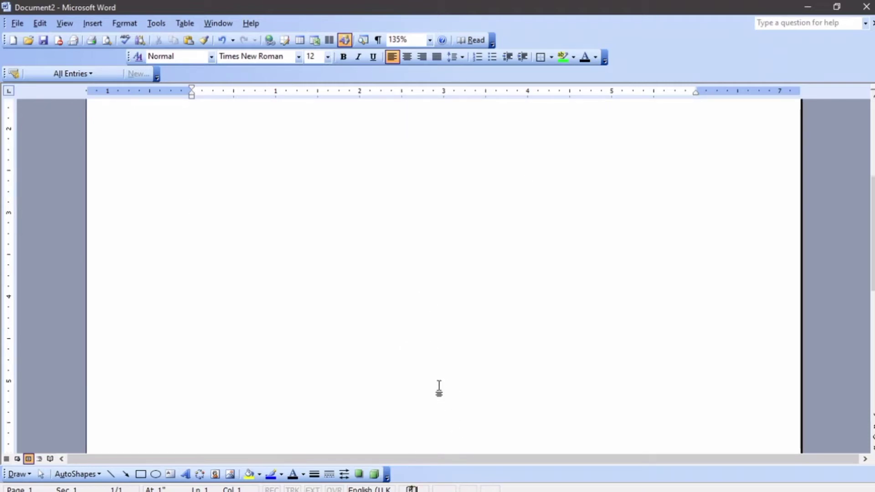
Draw a rectangle about 3.7 inches wide and 1.9 inches high from the page's top-left margin corner, discarding the drawing canvas
click(141, 474)
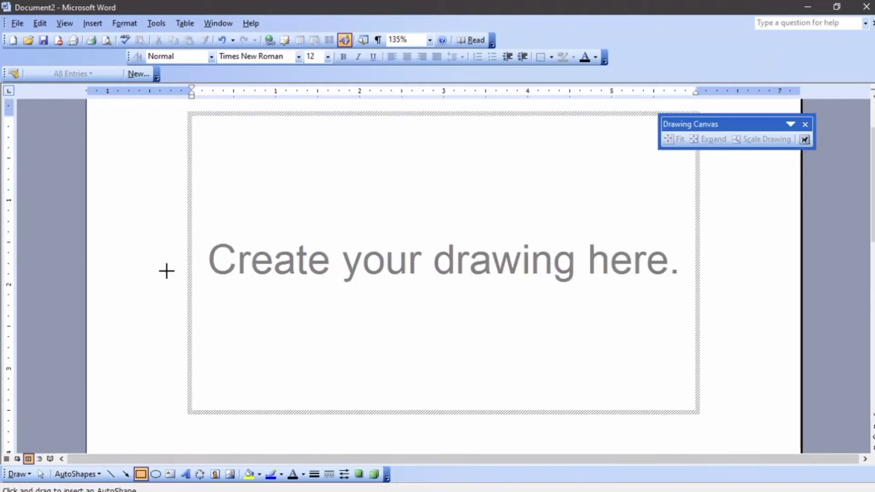
scroll(184, 276, up, 3)
key(Escape)
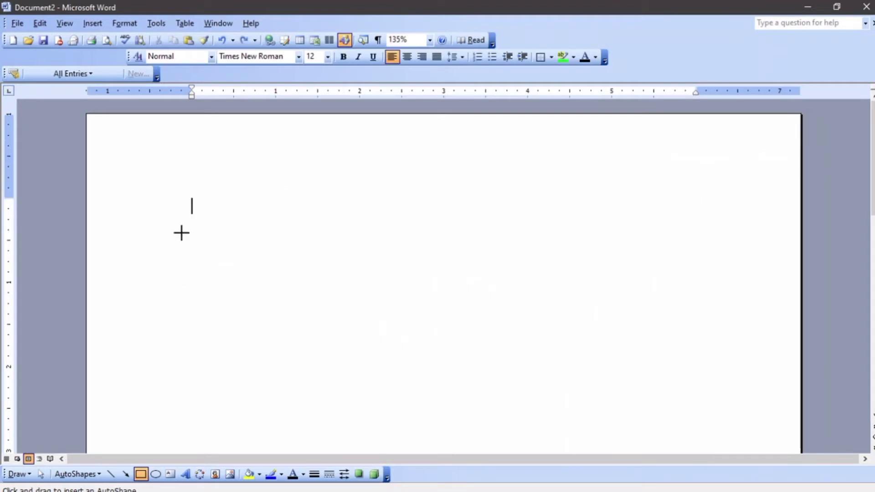
mouse_move(192, 198)
mouse_down()
mouse_move(232, 335)
mouse_move(507, 355)
mouse_up()
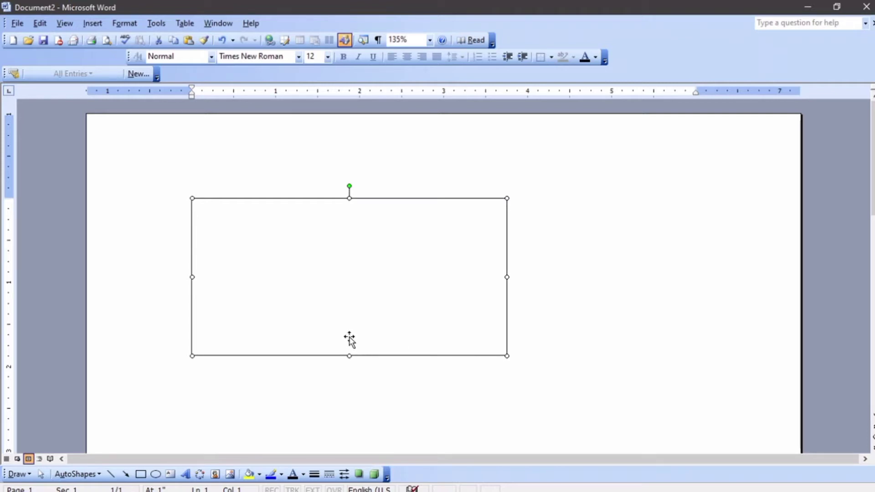
Give the rectangle a blue fill and a turquoise outline in its AutoShape formatting
right_click(332, 290)
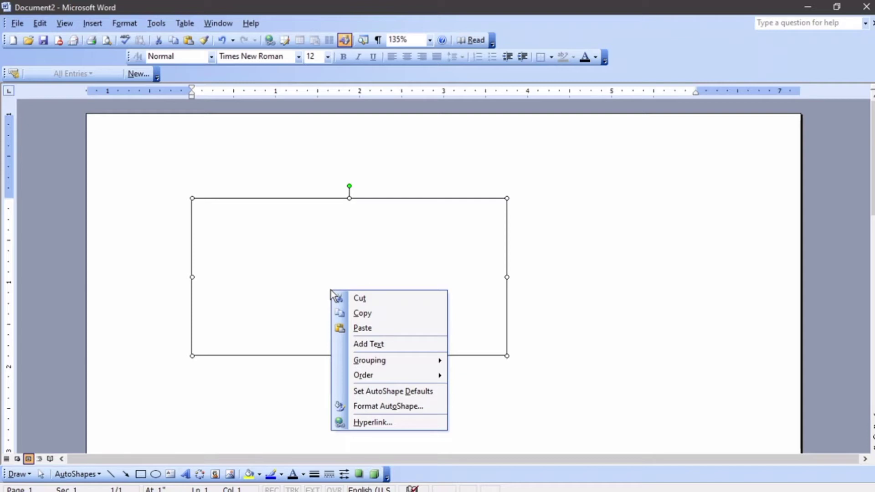
click(556, 197)
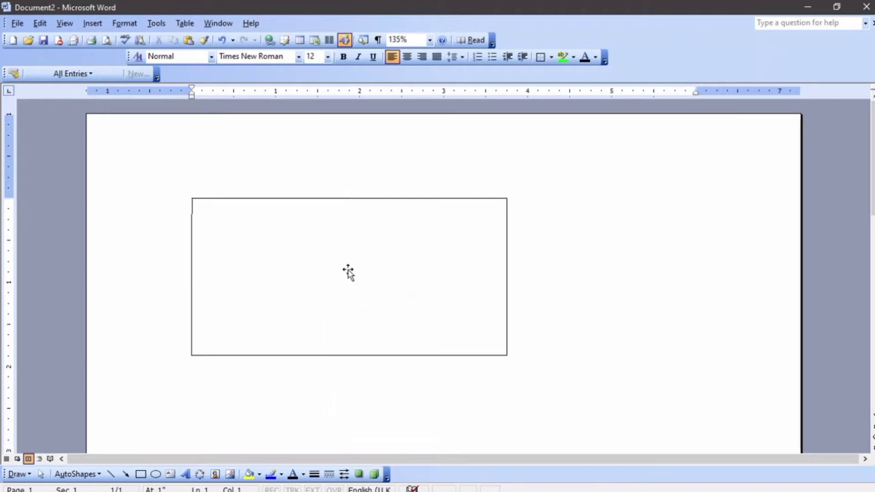
right_click(341, 242)
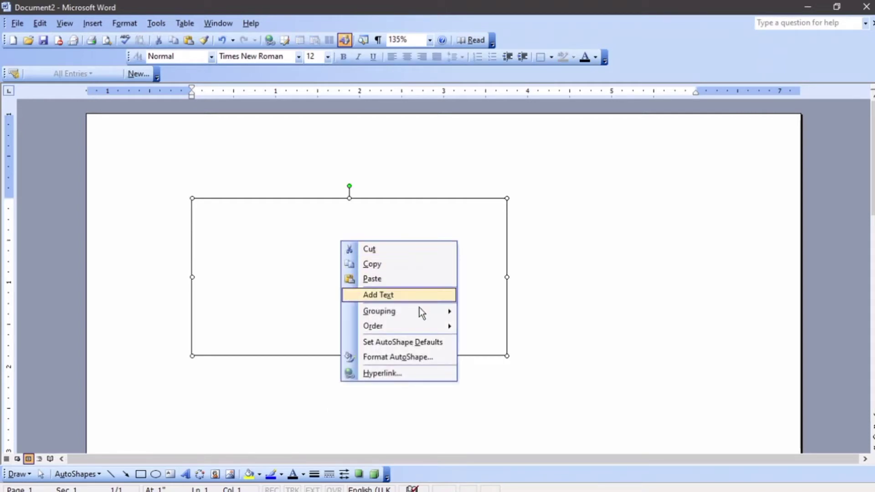
click(409, 356)
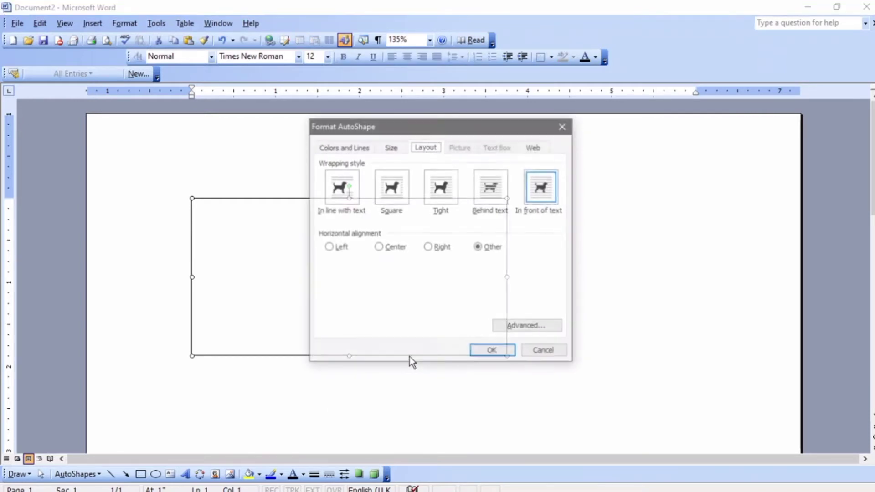
click(355, 146)
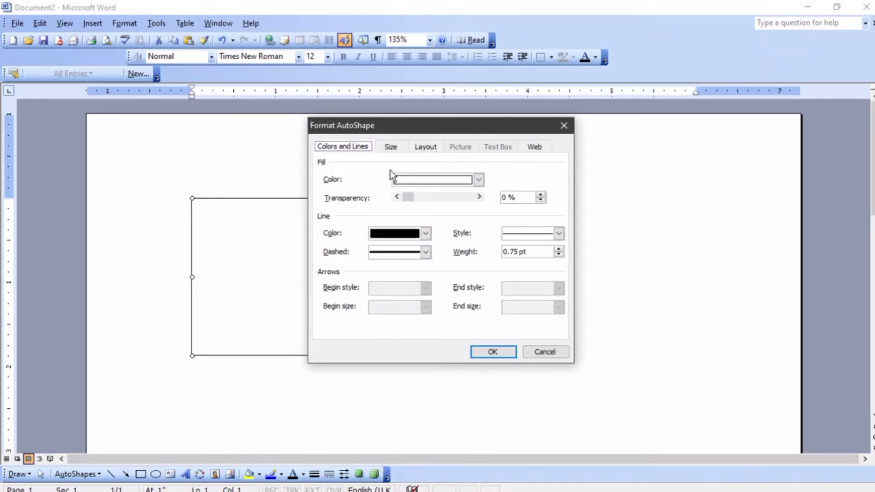
click(440, 181)
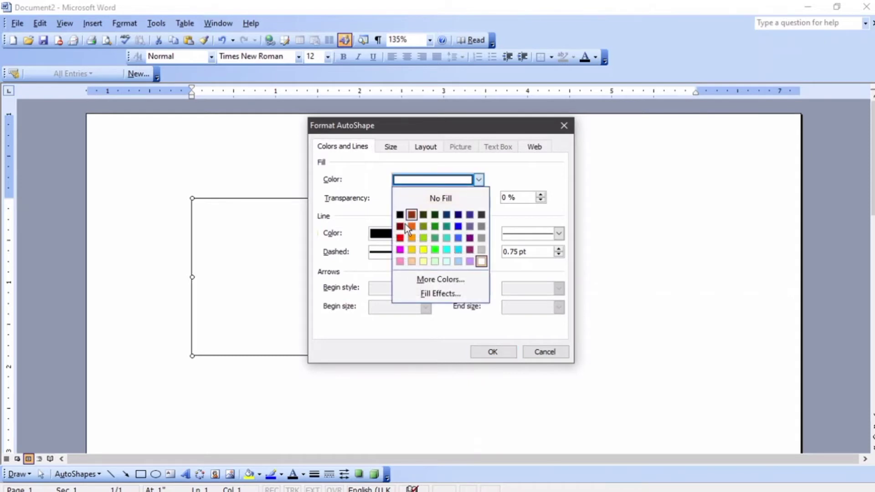
click(458, 226)
click(426, 234)
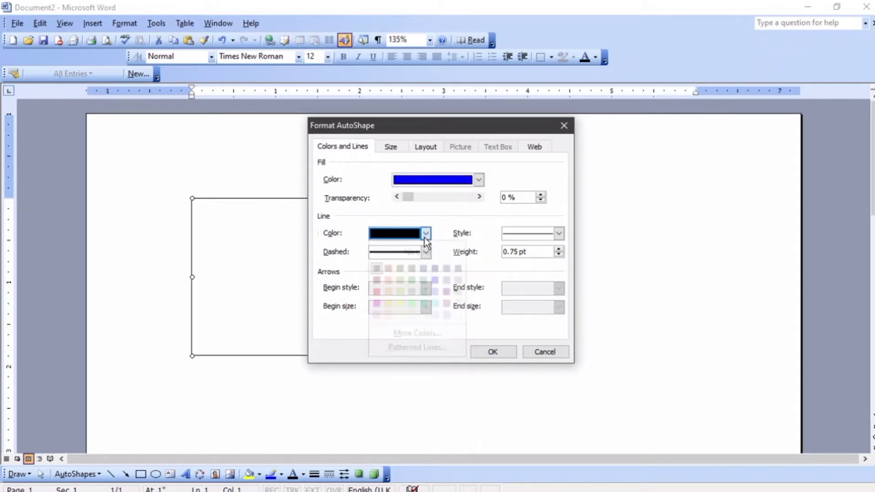
click(423, 303)
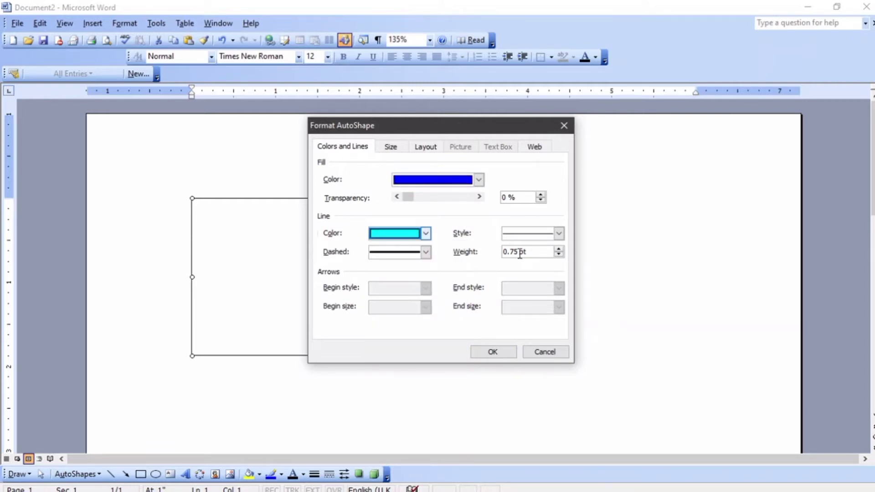
Set the rectangle's outline to a 2¼ pt dash-dot line and apply the formatting
click(559, 234)
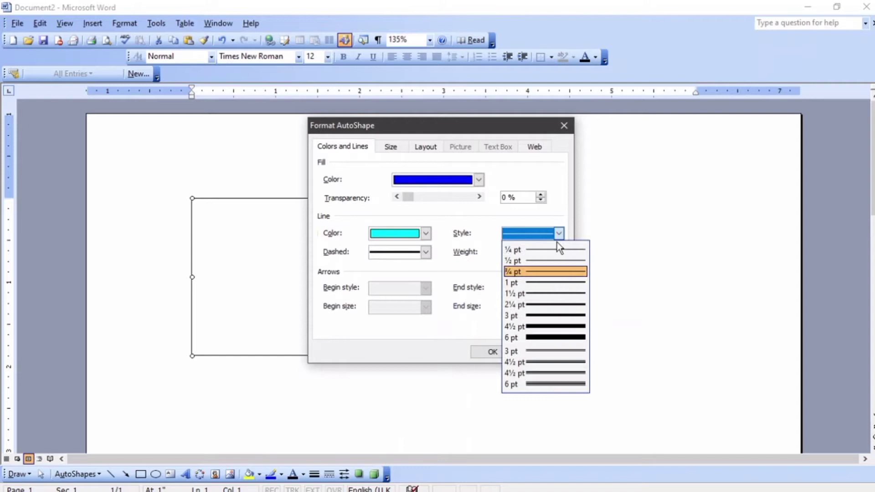
click(543, 305)
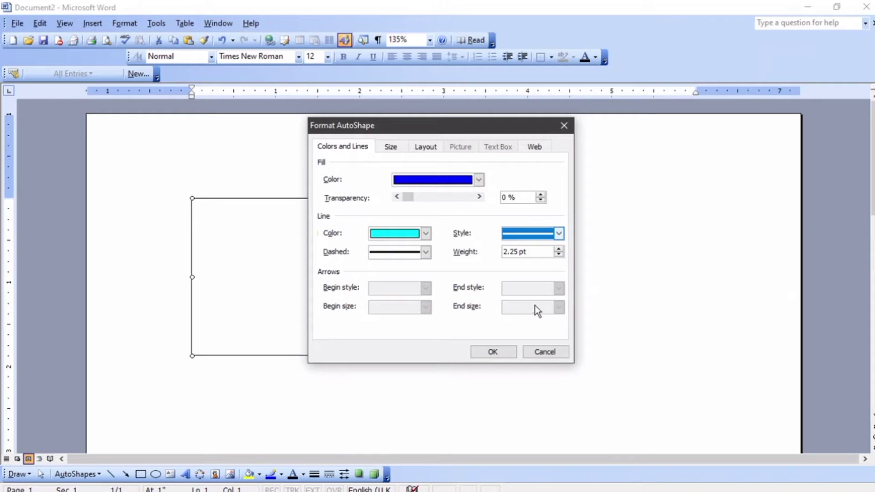
click(421, 253)
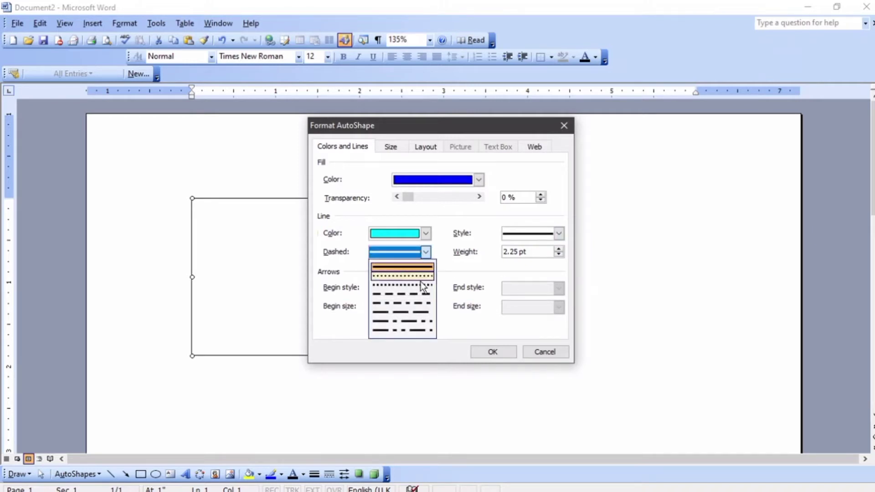
click(426, 299)
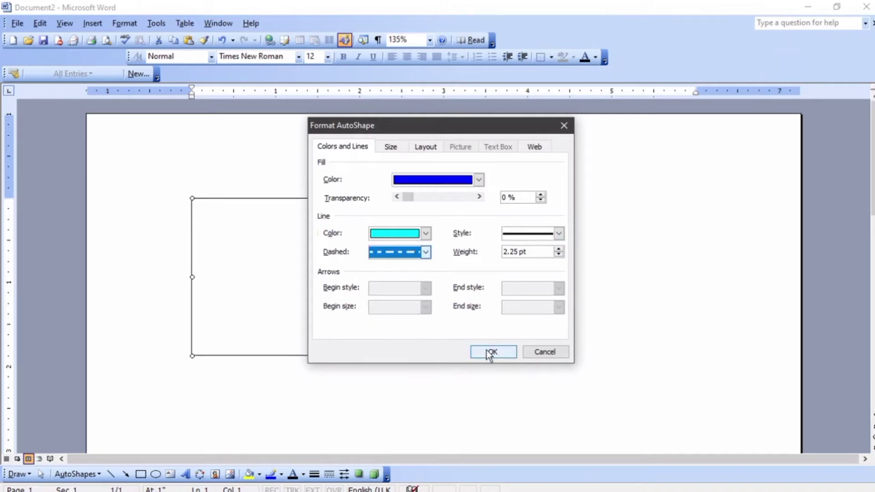
click(488, 351)
Undo the rectangle's blue and turquoise formatting and redo it
ctrl+scroll(428, 297, up, 4)
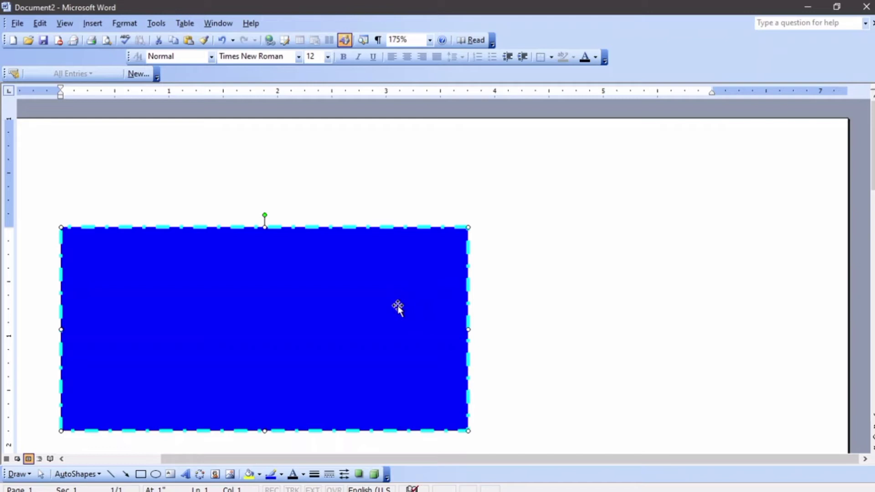
key(ctrl+z)
key(ctrl+y)
Change the rectangle's fill to orange and its outline to the square-dotted dash pattern
click(126, 28)
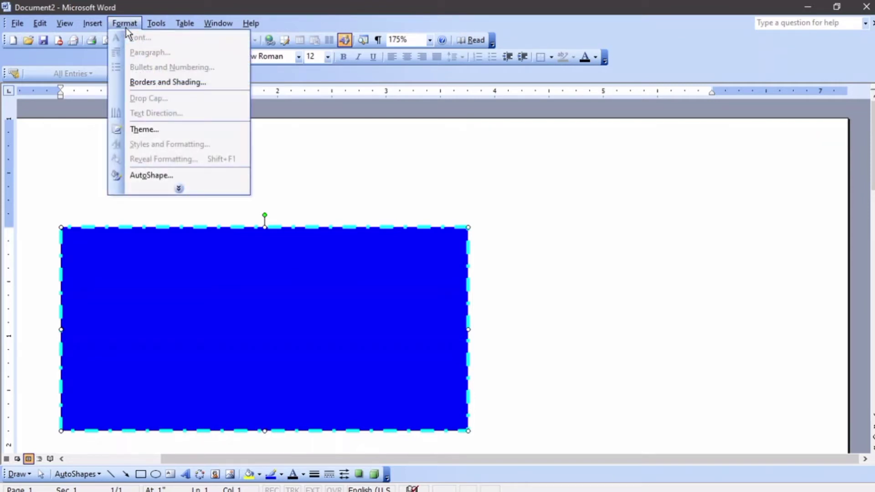
click(157, 83)
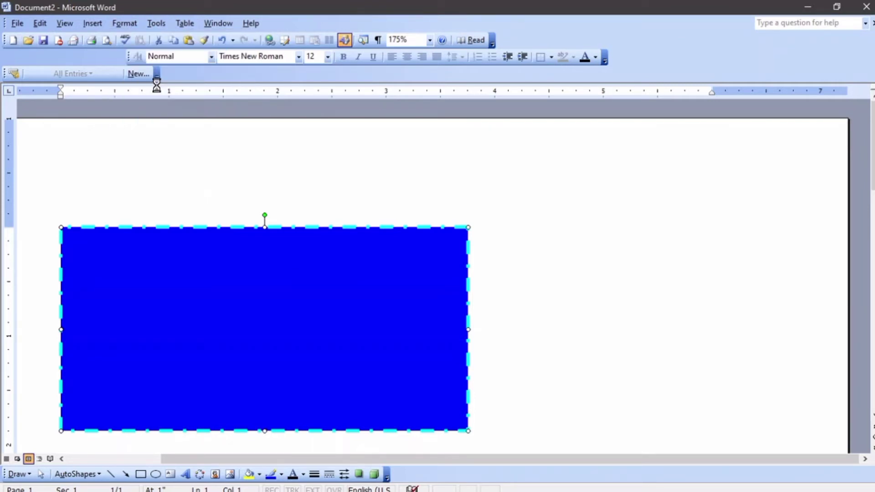
click(426, 181)
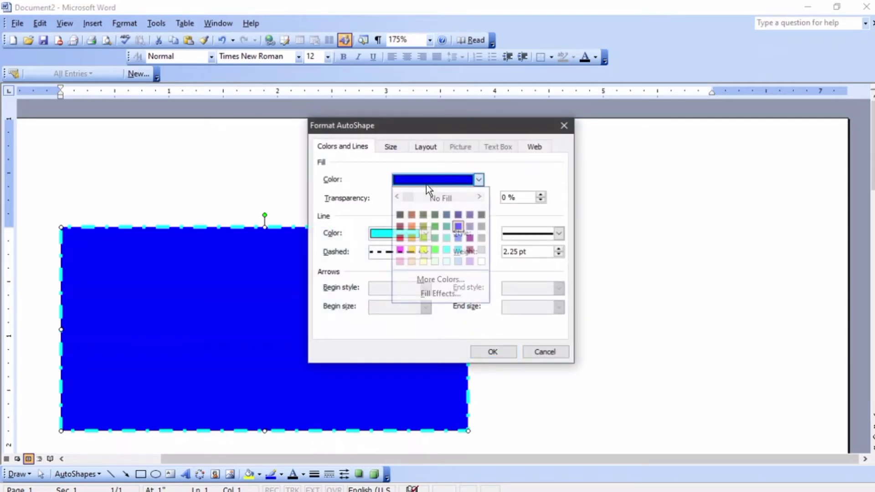
click(411, 238)
click(426, 251)
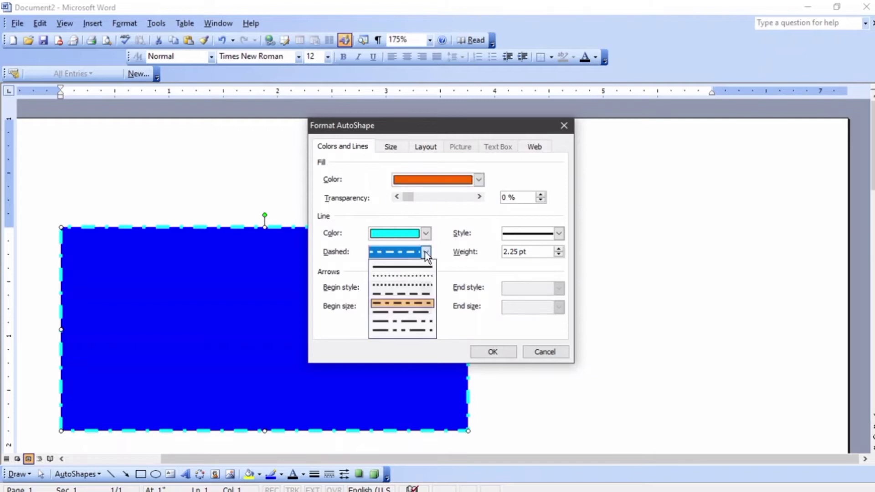
click(414, 289)
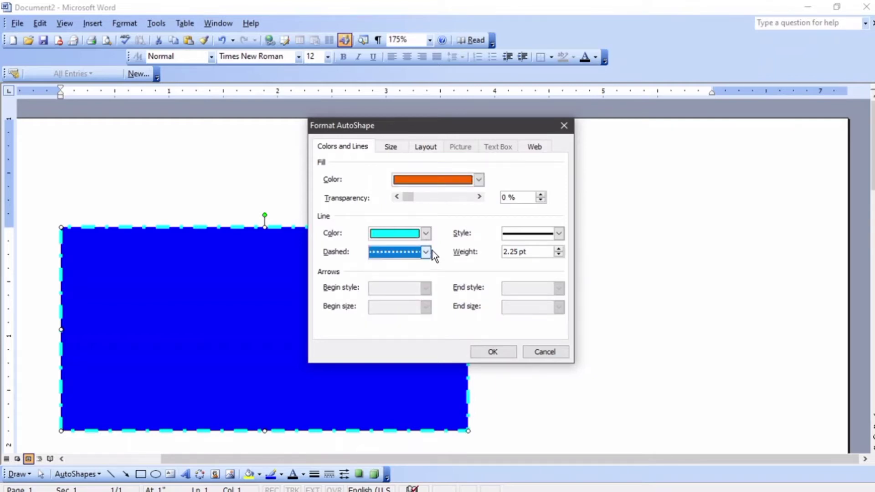
Set the rectangle's outline to the 6 pt triple-line style in red and apply the formatting
click(558, 234)
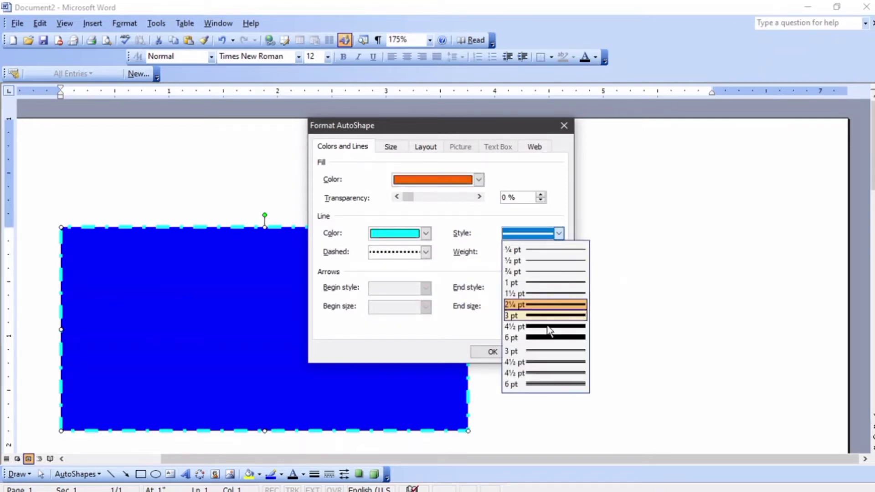
click(547, 383)
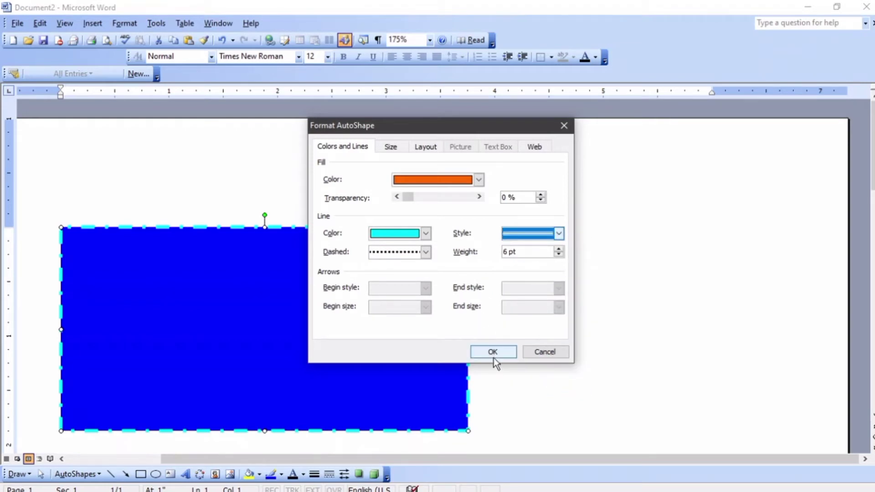
click(426, 233)
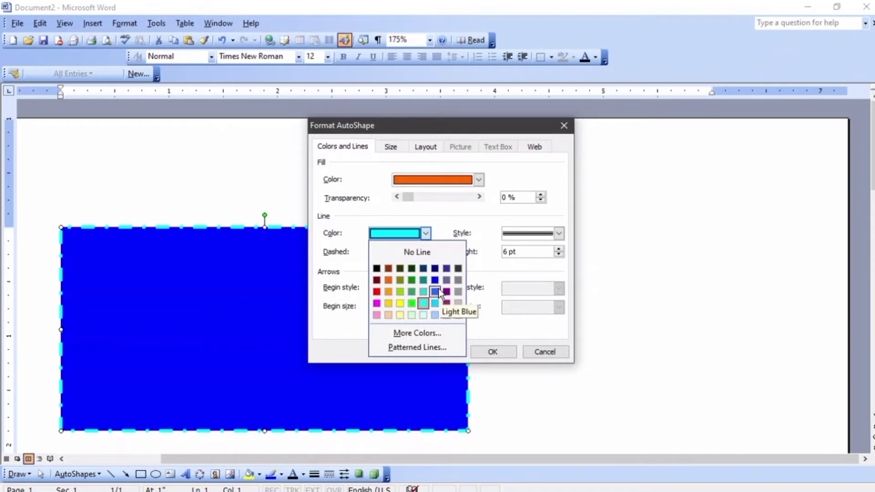
click(377, 292)
click(497, 349)
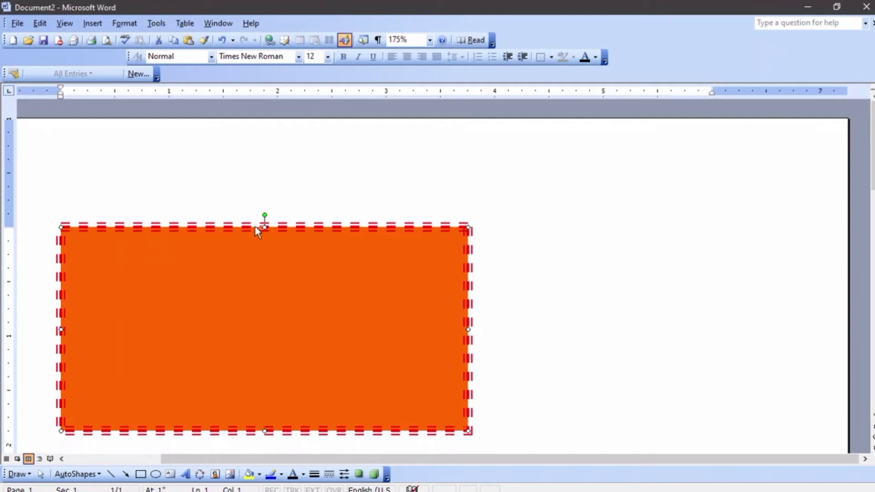
Undo the last two formatting changes on the rectangle and redo them both
key(ctrl+z)
key(ctrl+z)
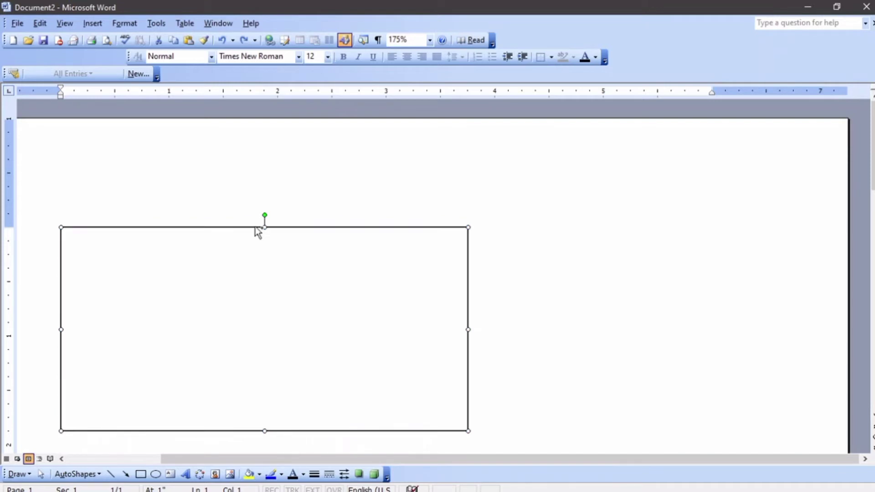
key(ctrl+y)
key(ctrl+y)
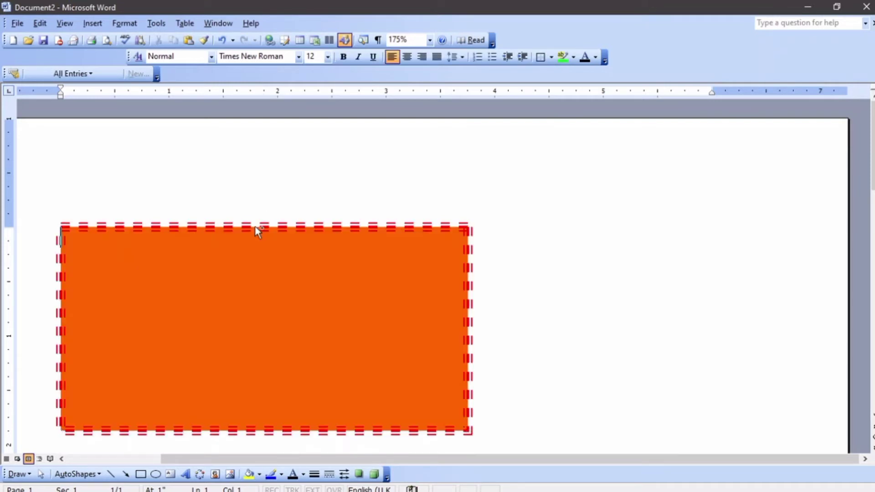
key(alt)
scroll(306, 238, down, 3)
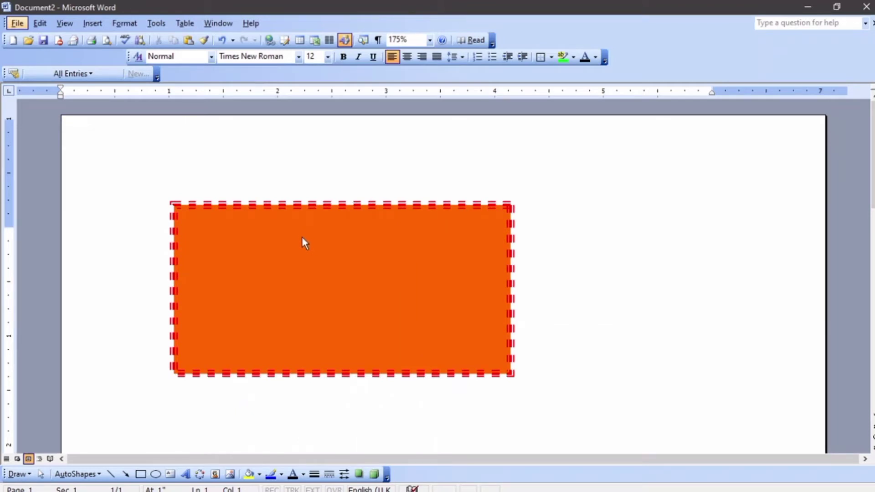
key(ctrl+y)
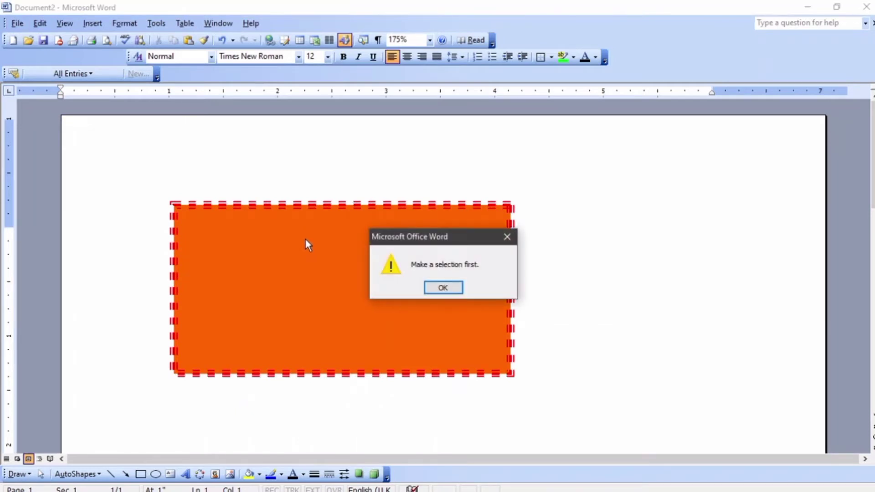
click(431, 288)
Set the rectangle to No Fill and apply it, keeping the red dotted outline
right_click(360, 264)
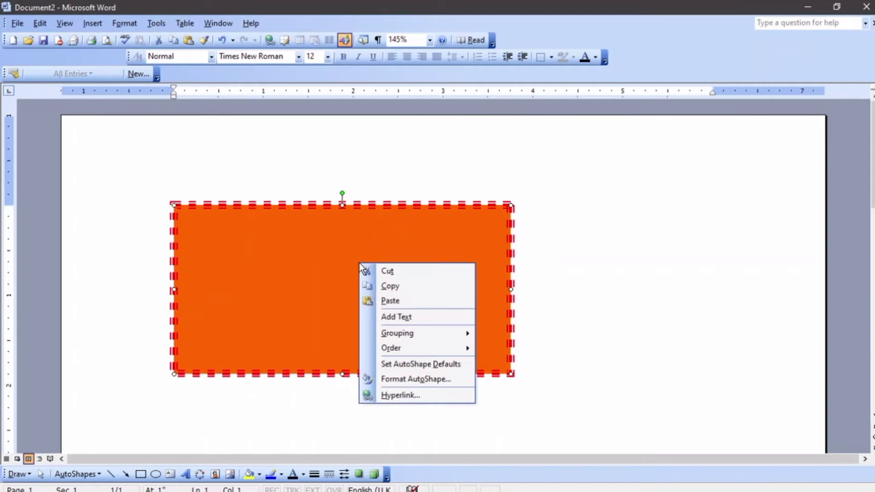
click(412, 380)
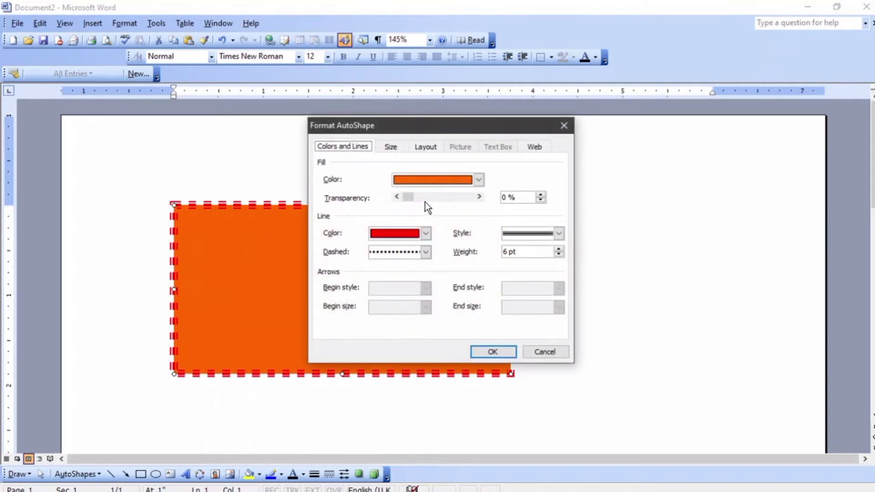
click(478, 179)
click(423, 215)
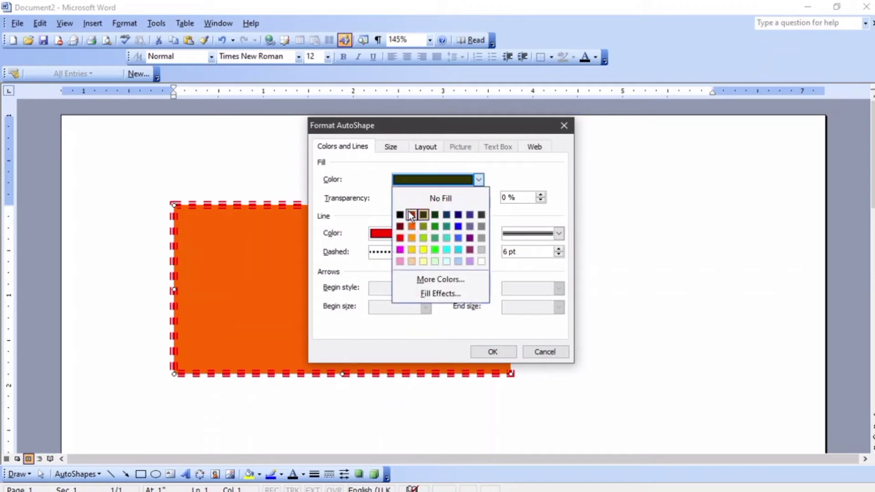
click(428, 199)
click(494, 351)
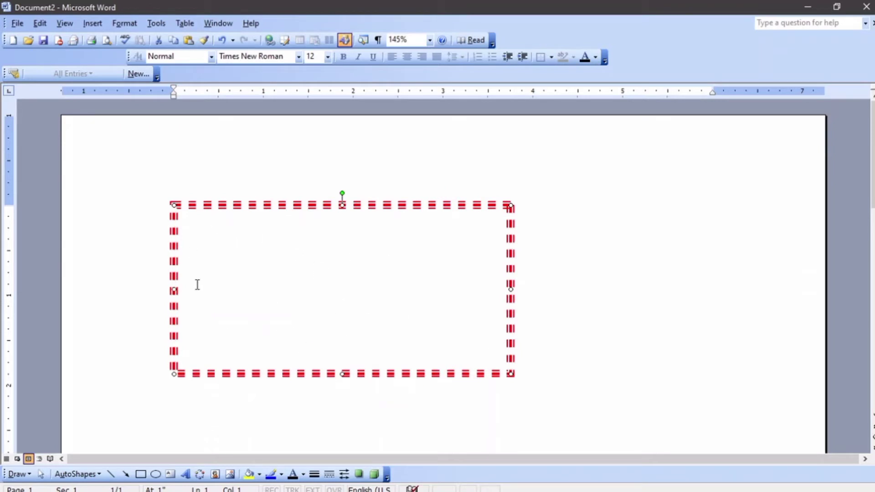
Review the rectangle's fill and line settings in the Format AutoShape dialog without changing them
click(129, 24)
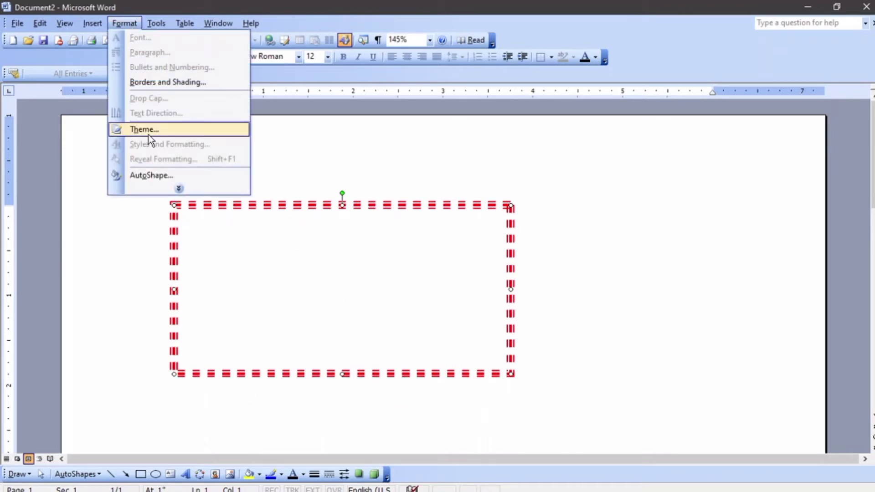
click(151, 175)
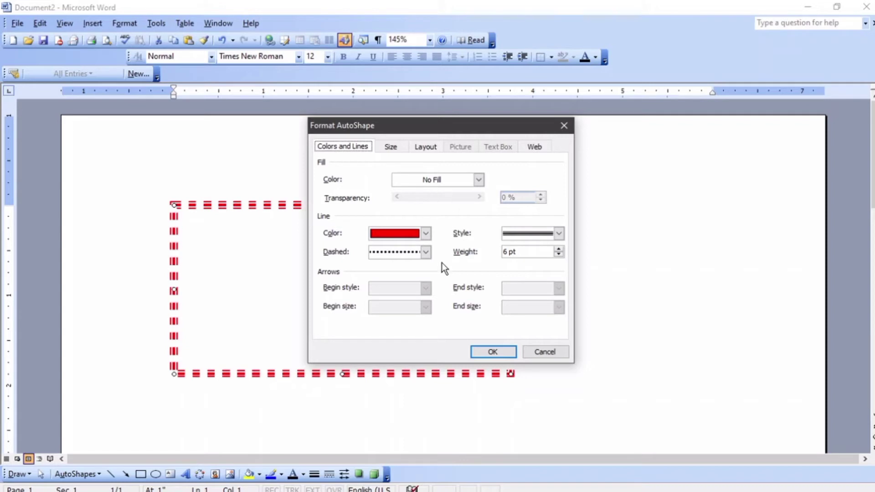
click(546, 352)
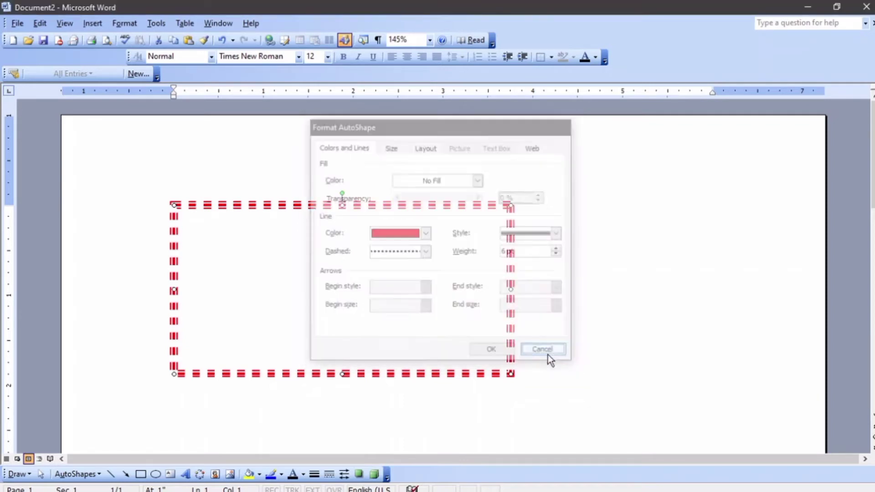
Undo all of the rectangle's fill and outline formatting and deselect it
key(ctrl+z)
key(ctrl+z)
key(ctrl+z)
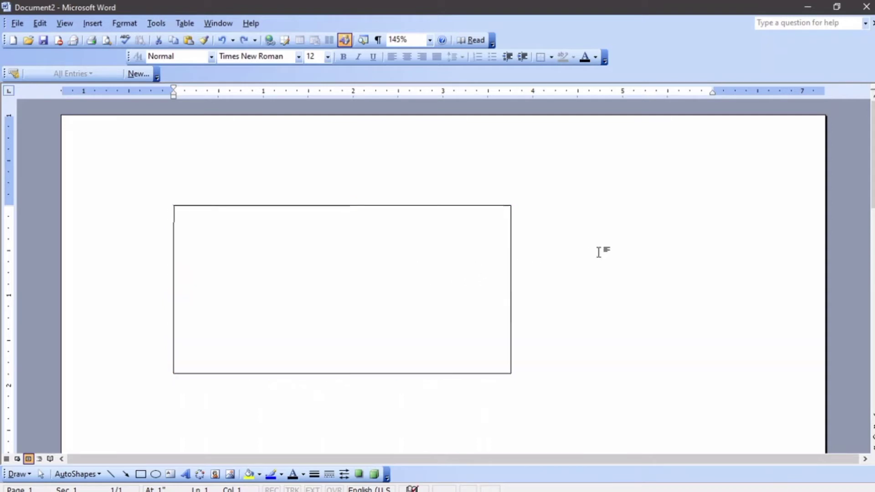
click(597, 249)
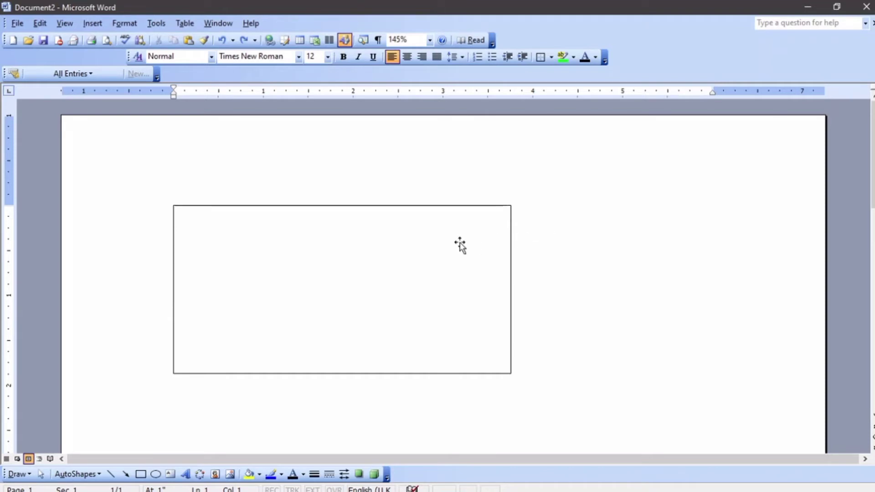
Add the text "His shape" inside the rectangle
click(304, 244)
right_click(304, 244)
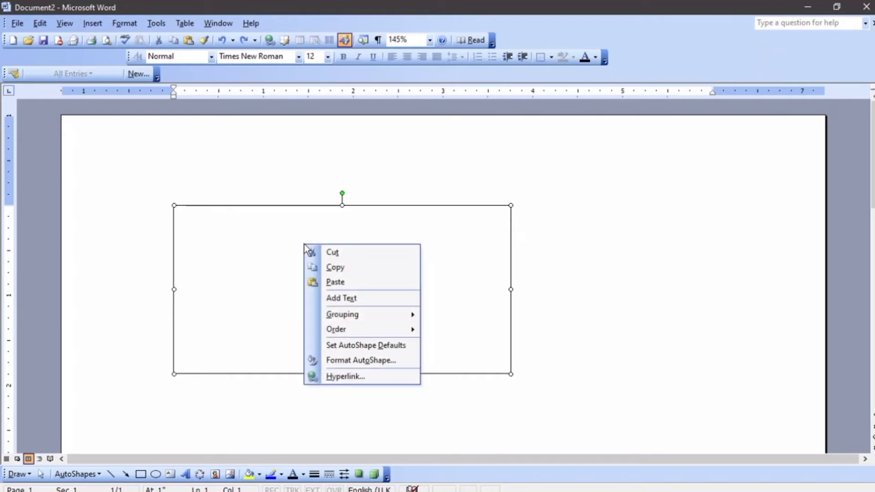
click(379, 297)
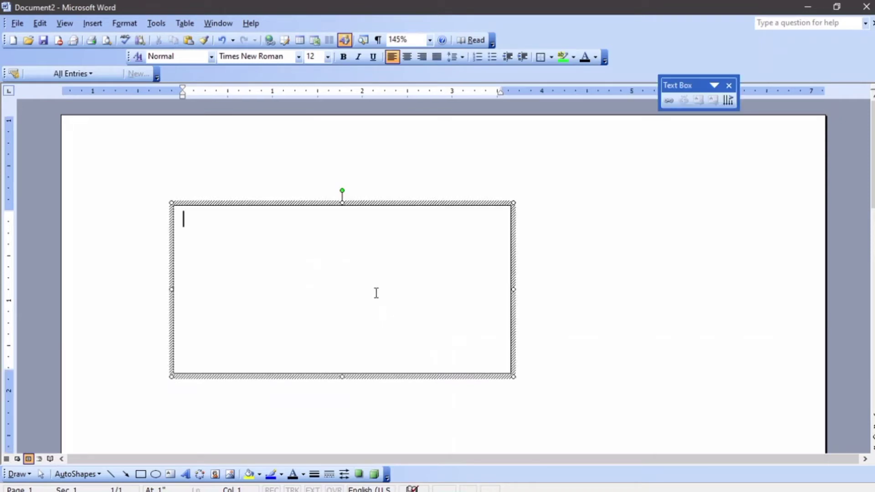
text(h)
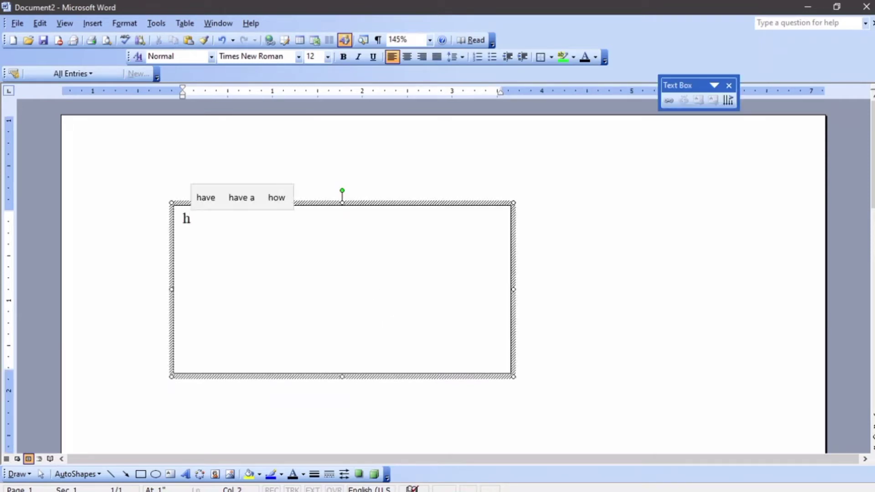
text(is s)
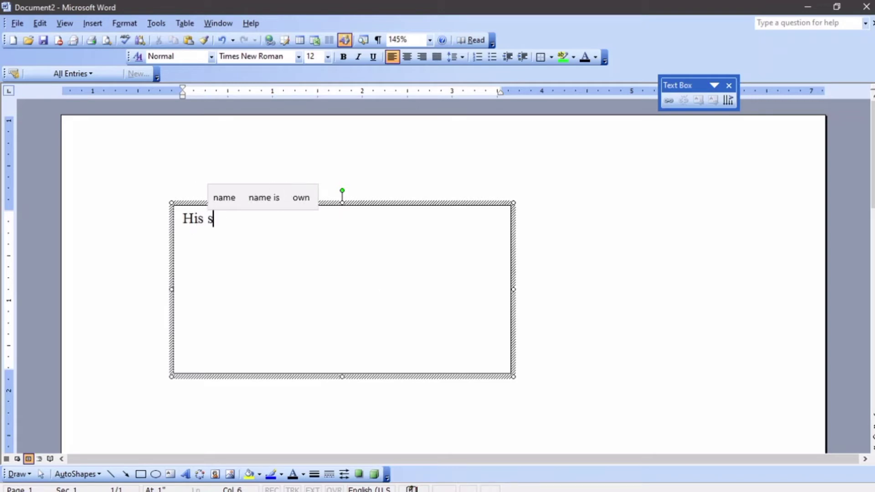
text(hape)
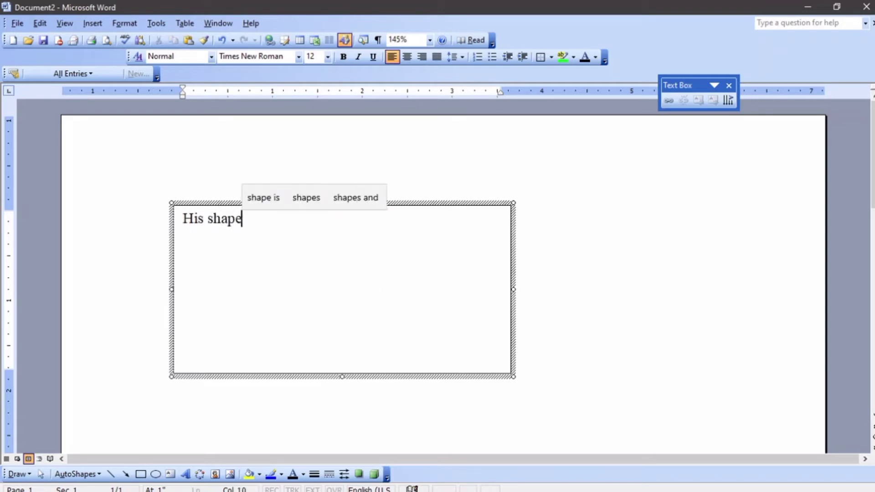
Replace all of the rectangle's text with the filler string "jffvvjkfdavjkanvvjknvkjvdjfnvjsdnvjknfv"
key(ctrl+a)
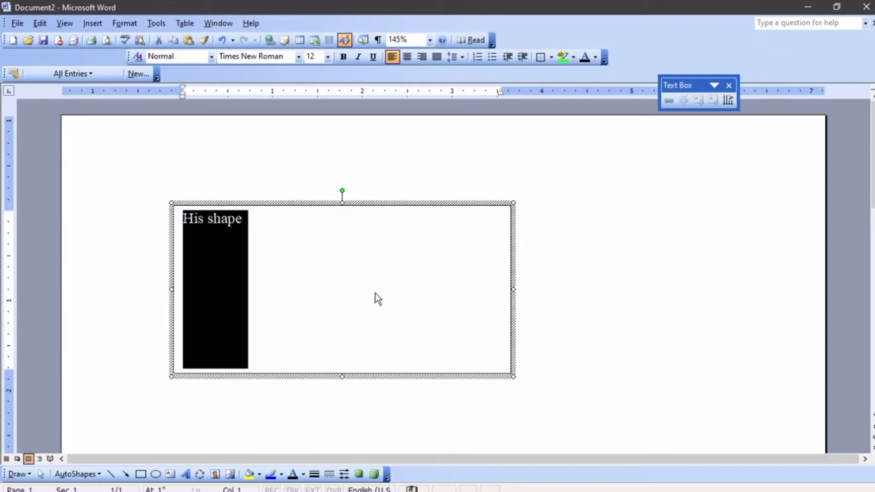
key(BackSpace)
text(jffvvjkfdavjkanvvjknvkjvdjfnvjsdnvjknfv)
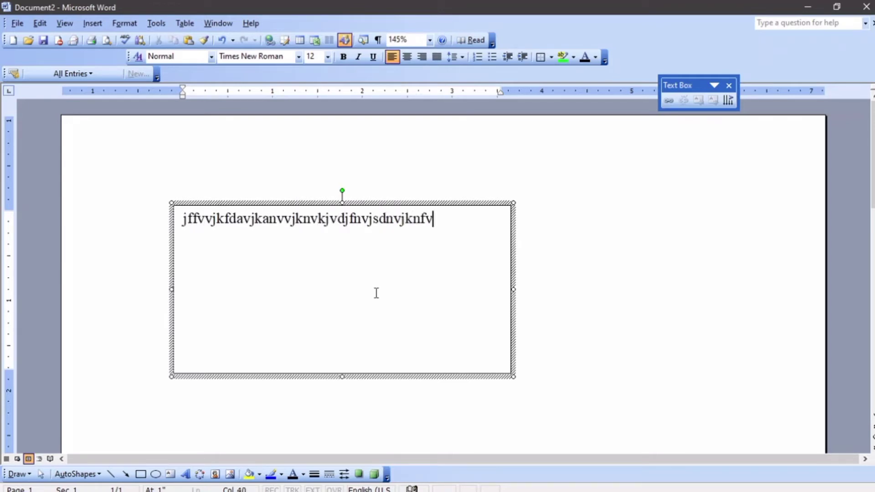
Centre the filler text in the rectangle, make it bold and colour it red
key(ctrl+a)
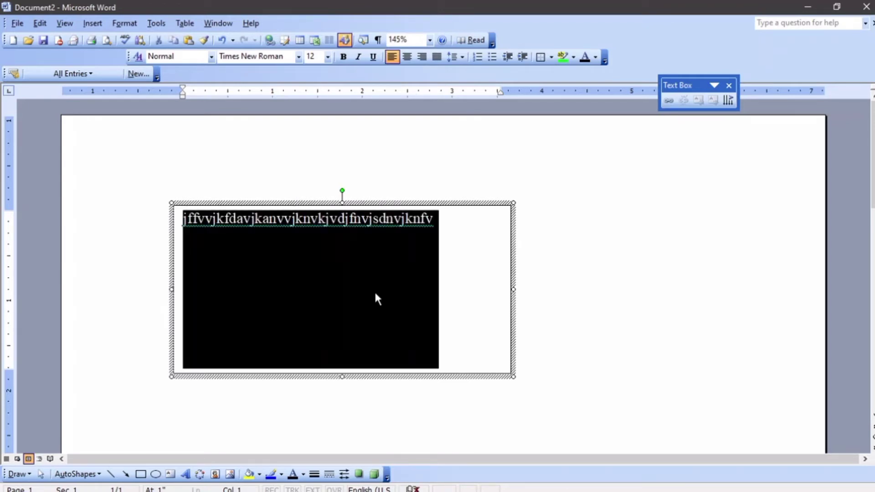
key(ctrl+e)
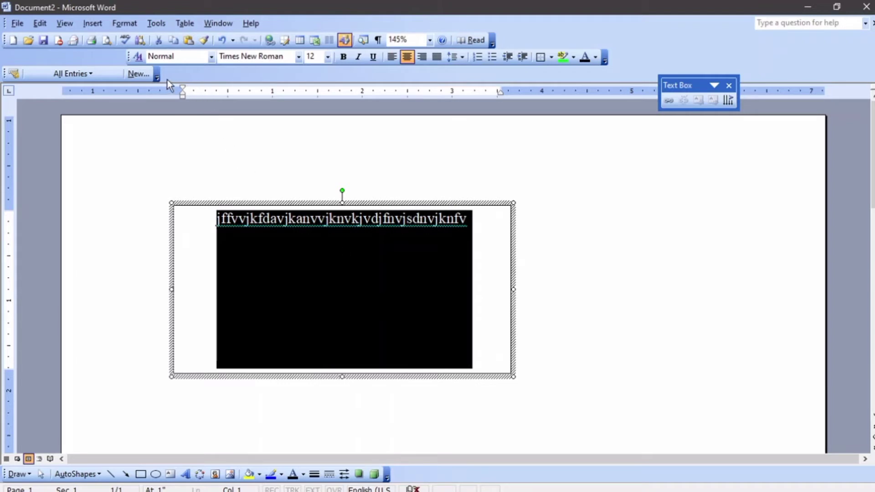
click(344, 57)
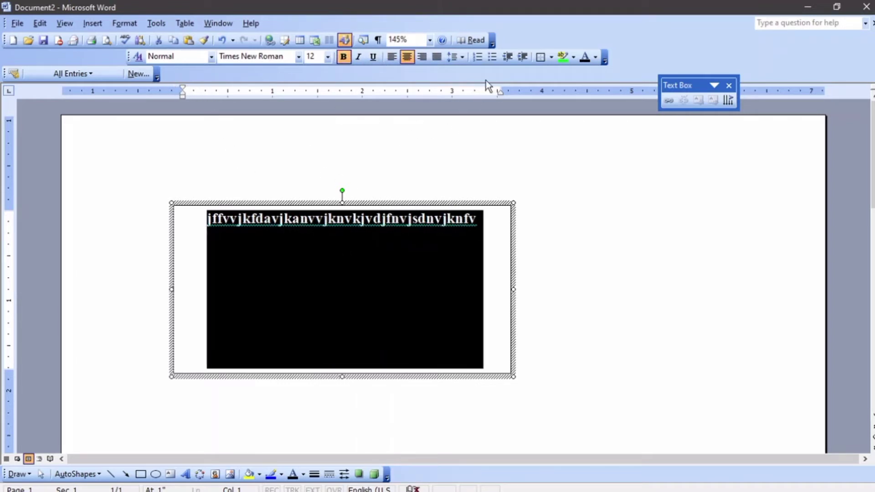
click(595, 58)
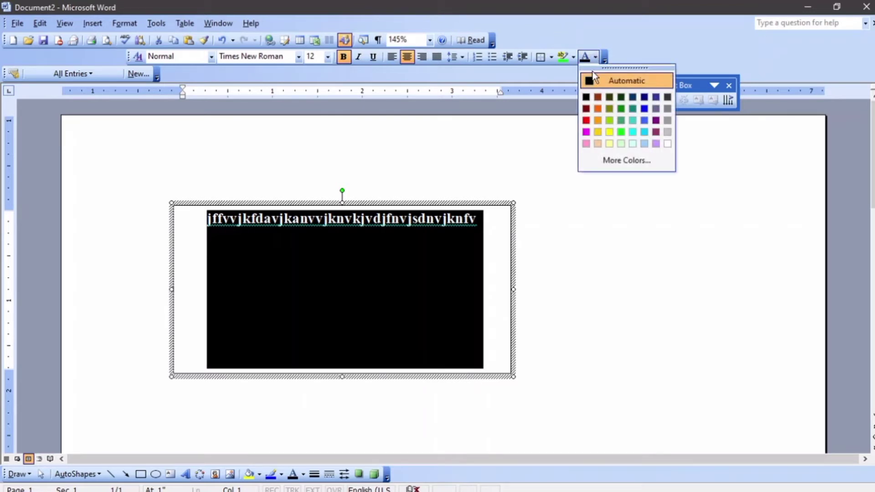
click(590, 120)
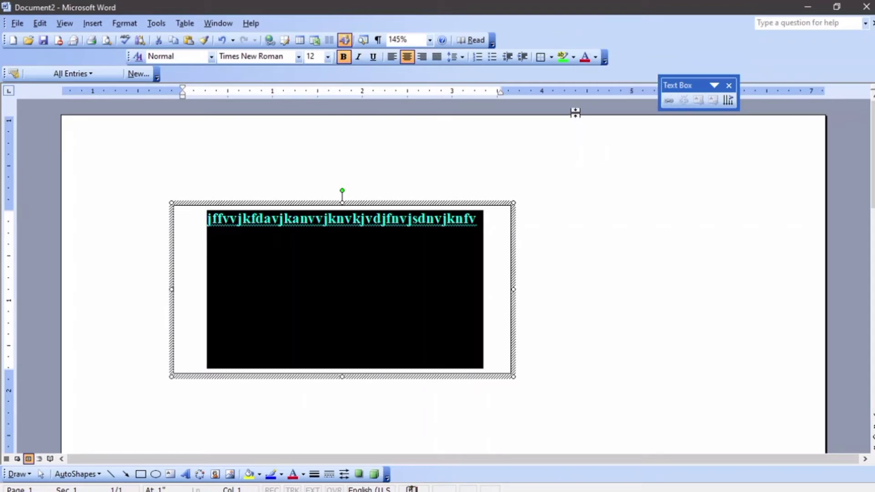
click(485, 258)
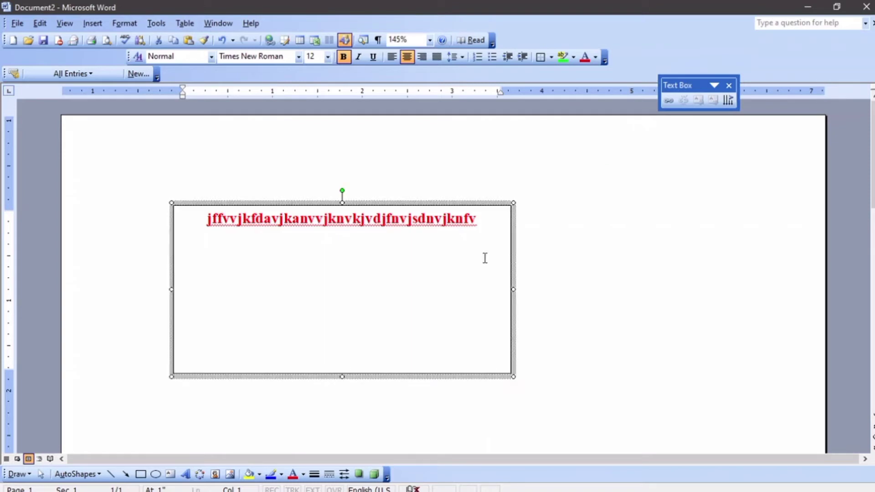
Insert blank lines above the red text to lower it inside the rectangle
click(209, 220)
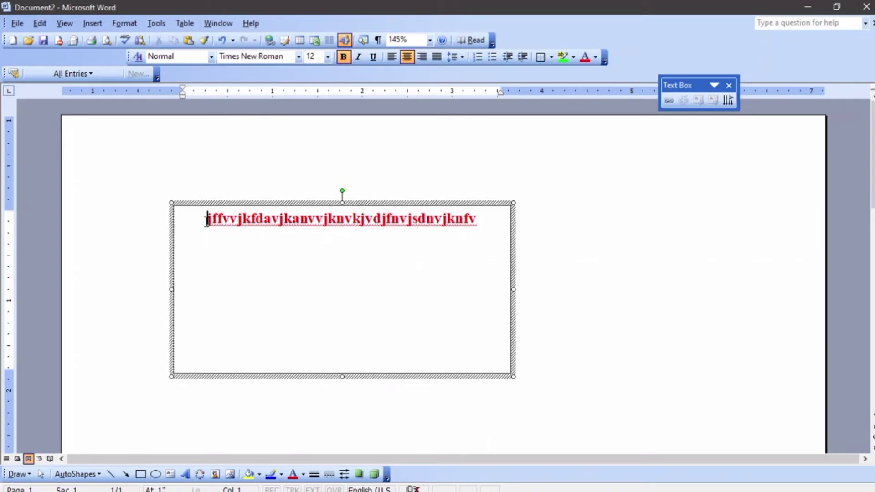
key(Return)
key(Return)
key(Return)
key(Return)
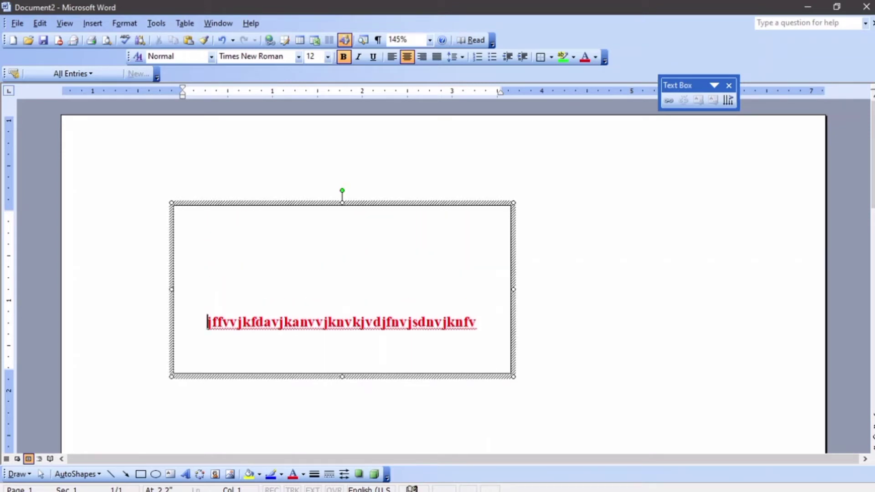
Delete the rectangle together with its text
key(Up)
click(297, 203)
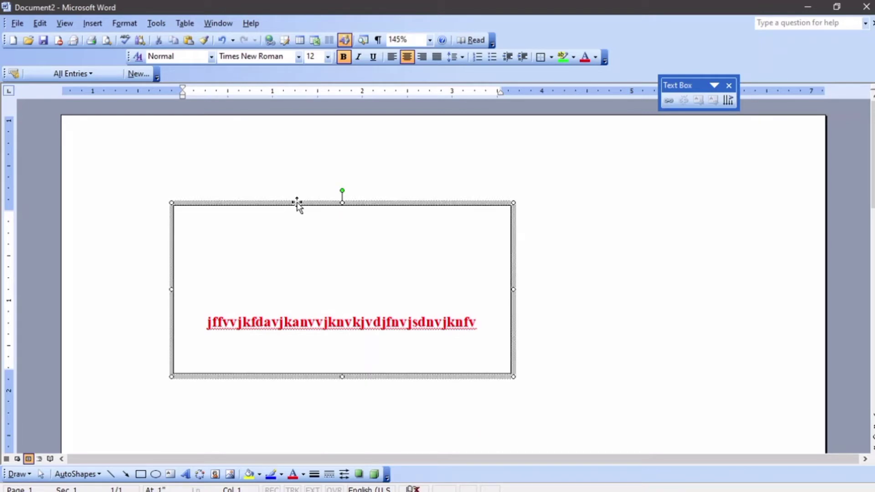
key(Delete)
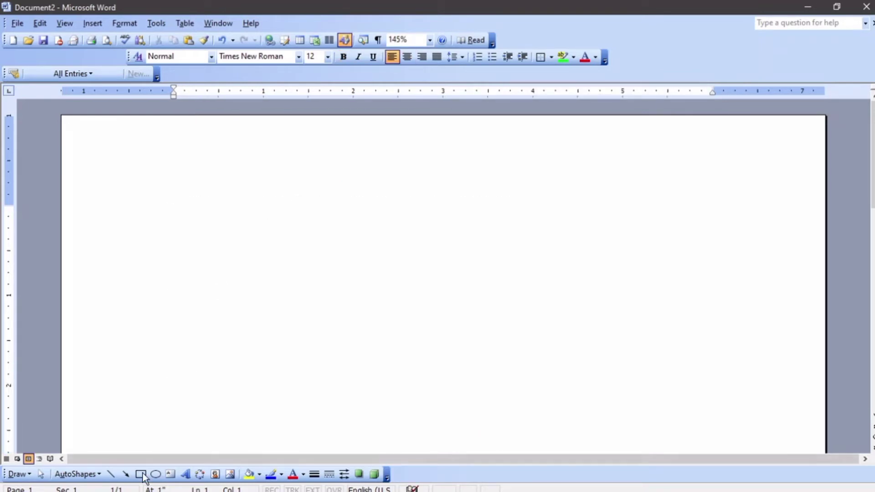
Draw a Cube basic shape about 3 inches wide and 2 inches tall directly on the page, without a drawing canvas
click(77, 474)
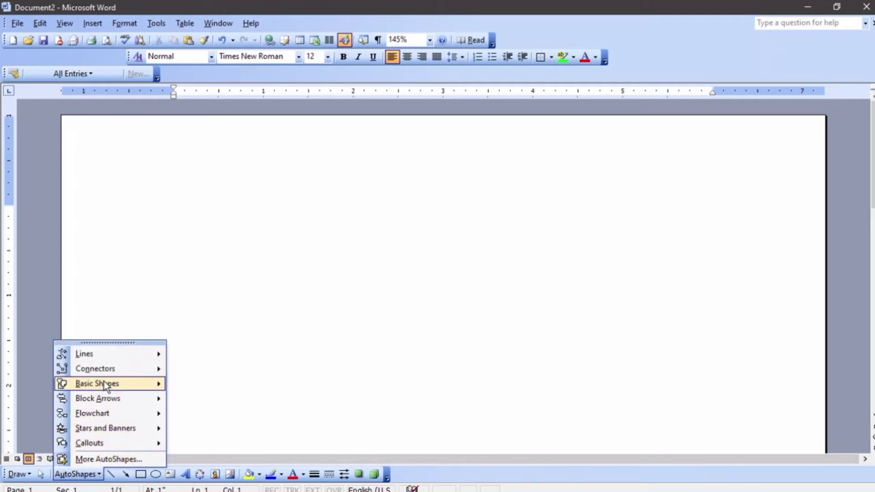
mouse_move(104, 381)
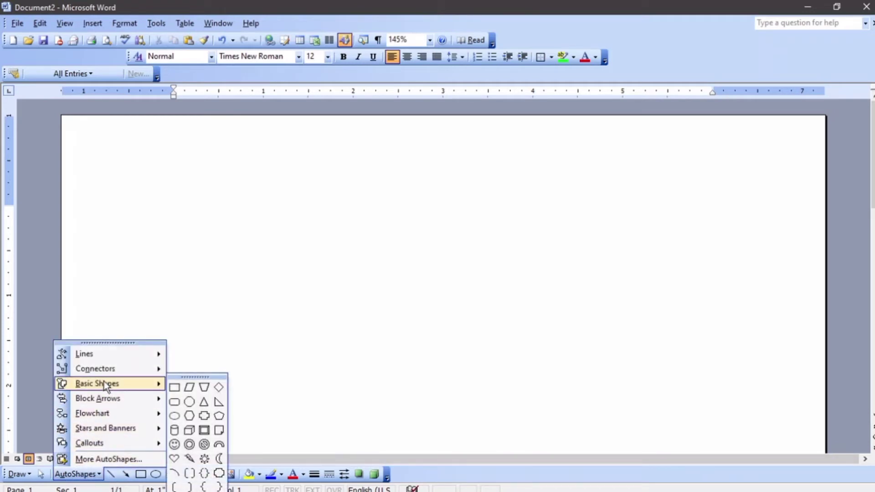
click(204, 444)
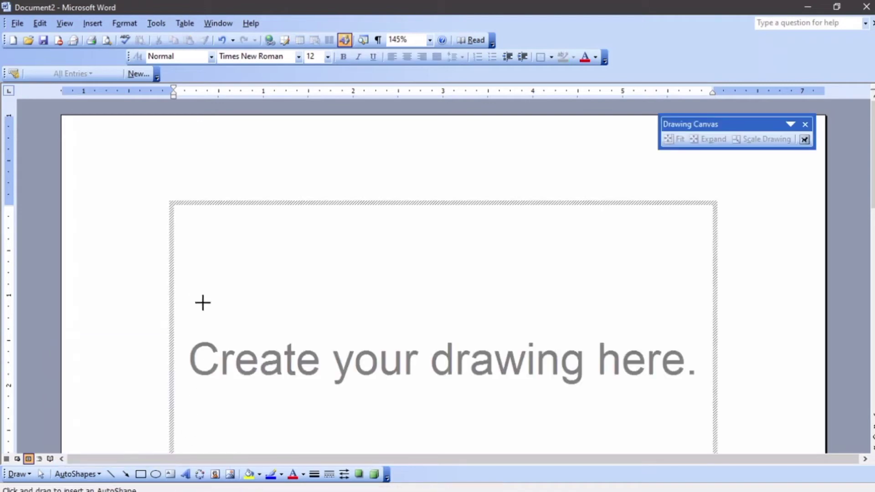
key(Escape)
mouse_move(196, 206)
mouse_down()
mouse_move(220, 289)
mouse_move(416, 389)
mouse_move(468, 378)
mouse_up()
Add filler text to the cube's front face: "jvnfkjvnjkfnvkjfvjkfdvnjdfnvjddnjdfdjn vjdfn jkdf jfdn fdn dfj"
right_click(293, 299)
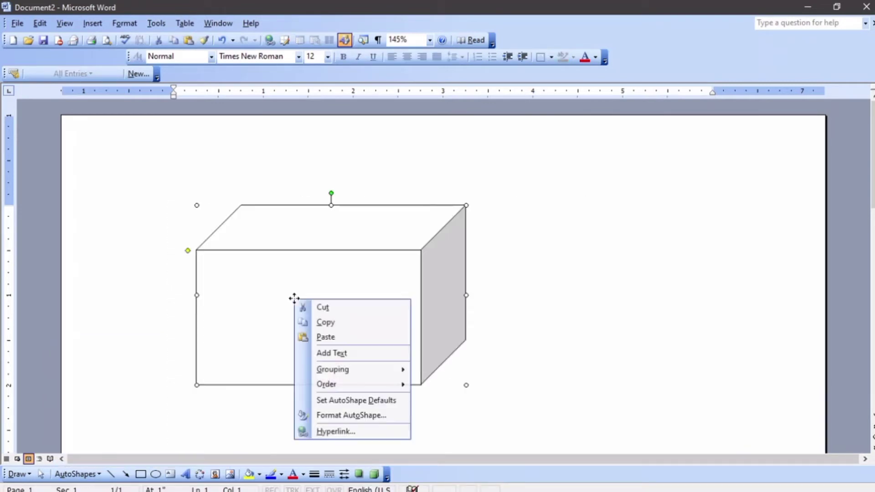
click(371, 354)
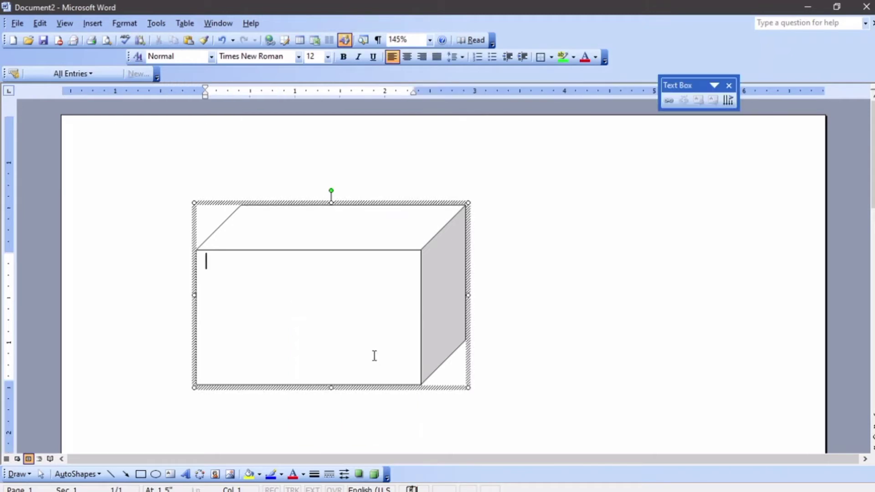
text(jvnfkjvnjkfnvkjfvjkfdvnjdfnvj)
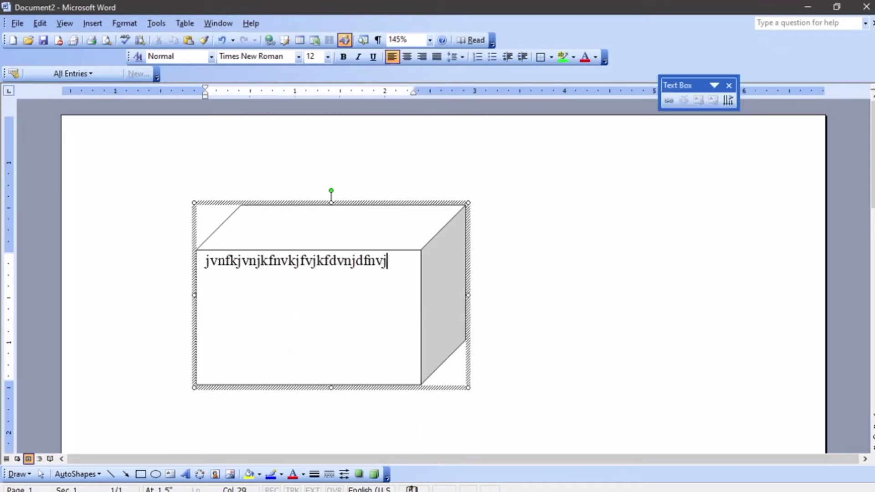
text(ddnjdfdjn vjdfn jkdf jfdn fdn dfj)
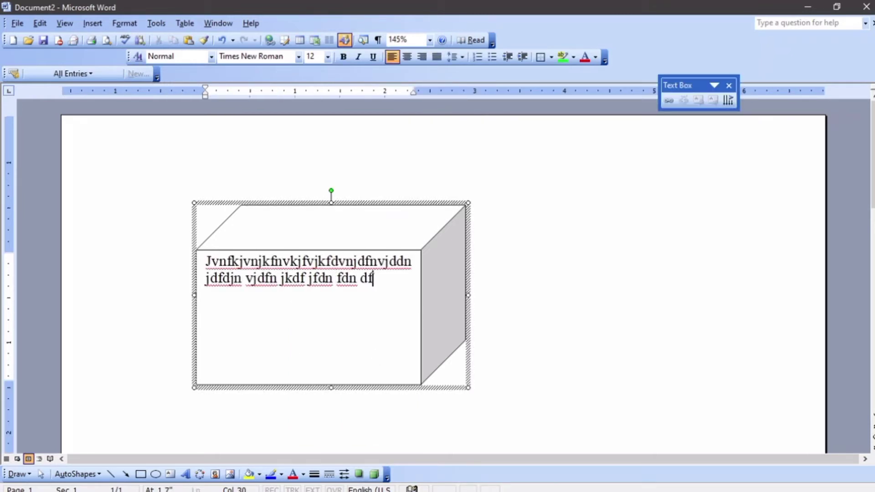
Delete the cube together with its filler text
click(565, 362)
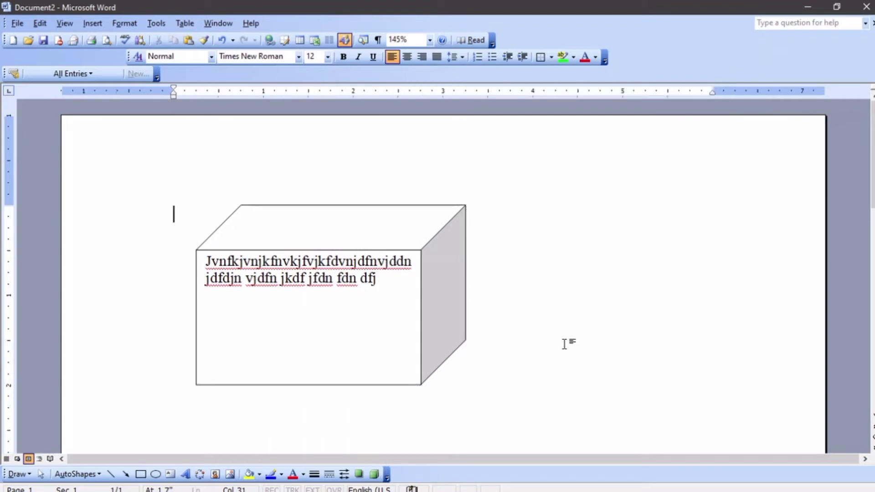
click(454, 256)
key(Delete)
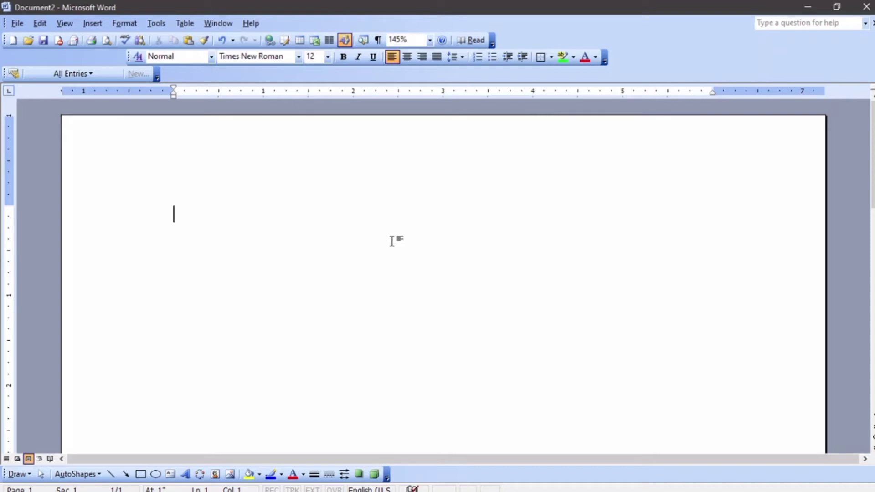
Draw an isosceles triangle as a roof, about 4.4 inches wide and 0.9 inch tall, directly on the page without a canvas
click(88, 471)
mouse_move(109, 386)
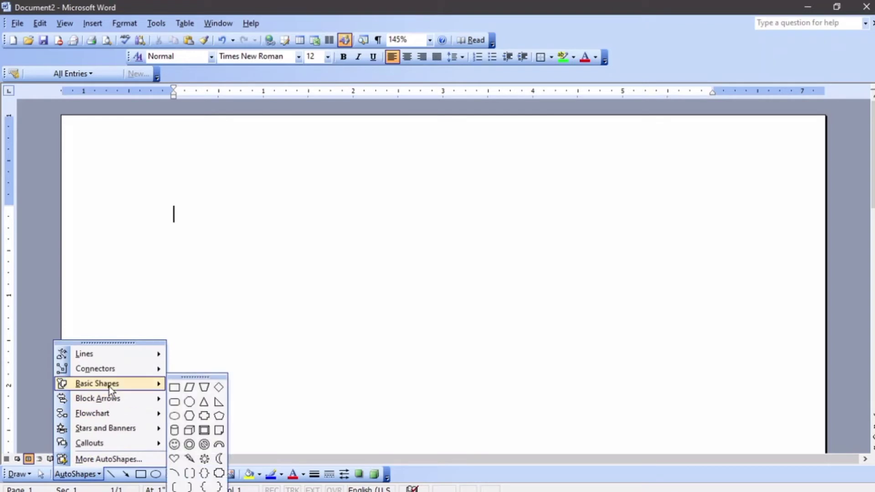
click(209, 402)
key(Escape)
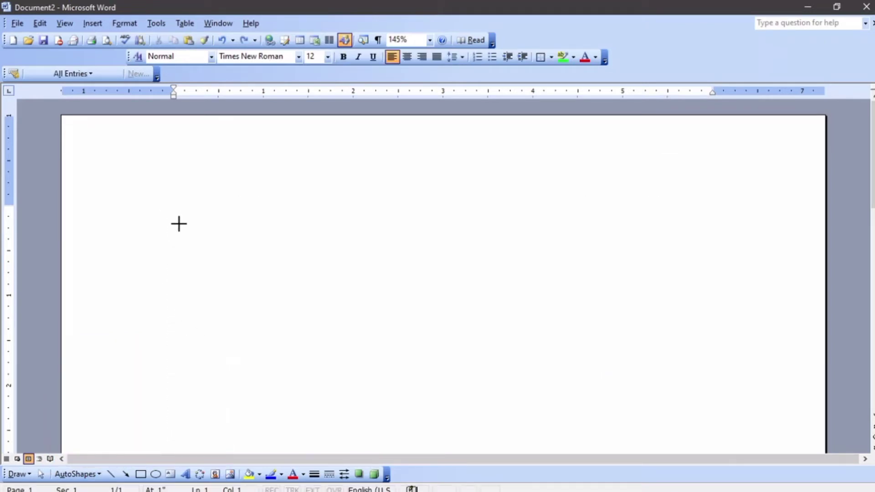
drag(173, 216, 567, 295)
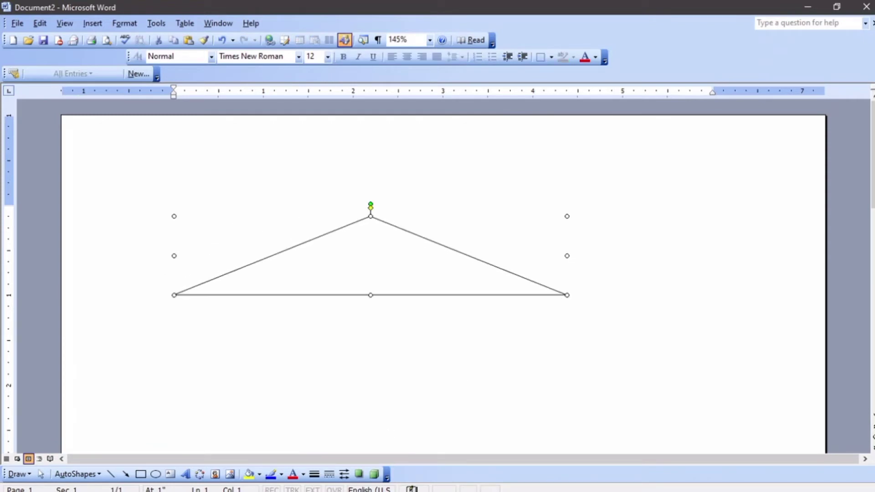
Draw a house body rectangle about 4.1 by 1.5 inches under the roof and a door about 0.9 by 1 inch on its base
click(141, 474)
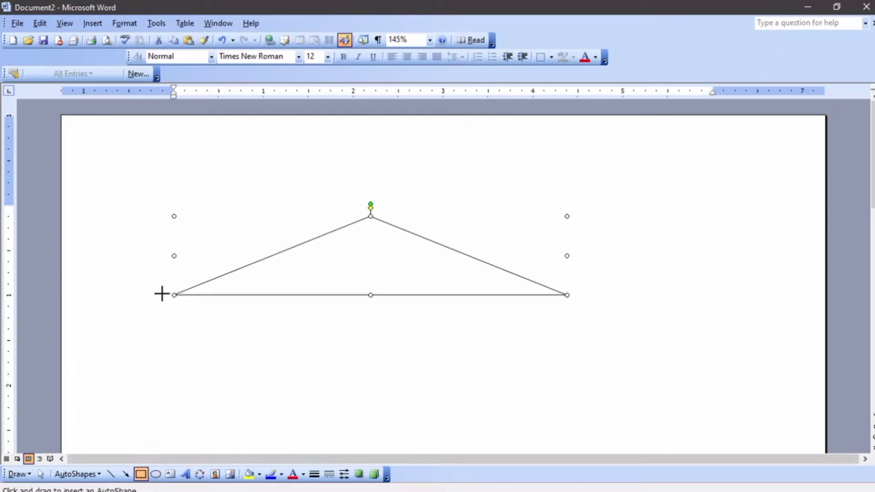
drag(185, 294, 551, 429)
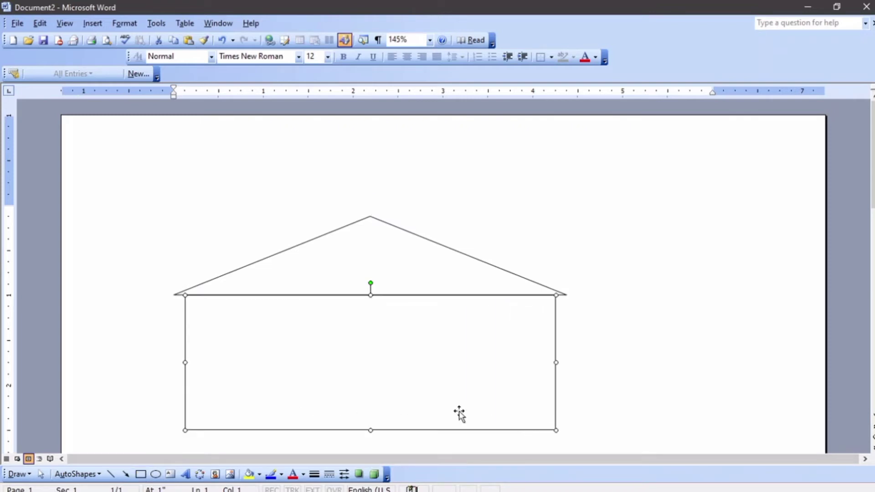
click(142, 474)
mouse_move(308, 340)
mouse_down()
mouse_move(343, 419)
mouse_move(385, 422)
mouse_move(390, 434)
mouse_up()
Draw two circular windows about 0.6 inch across, one on each side of the door, and deselect them
click(155, 474)
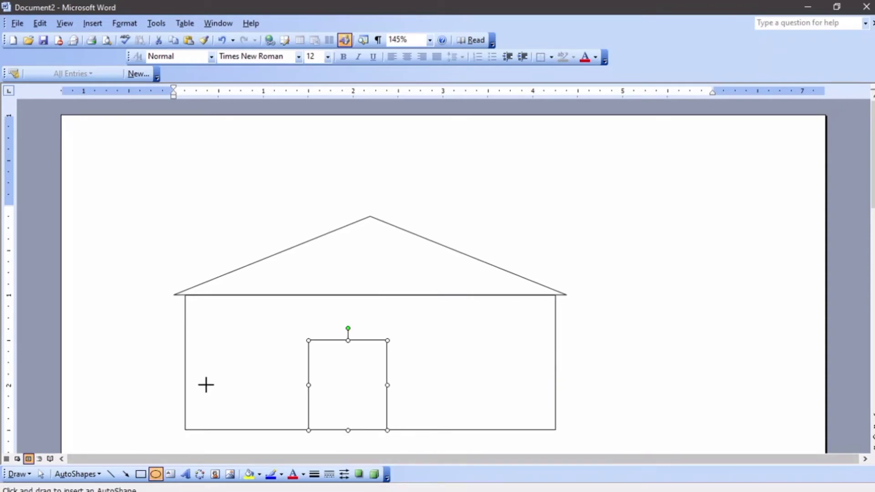
drag(196, 340, 500, 375)
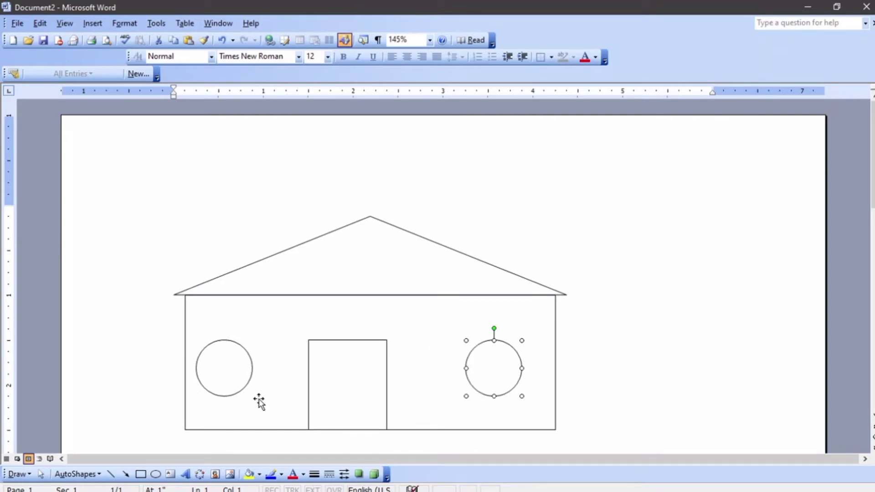
scroll(565, 319, down, 1)
click(619, 314)
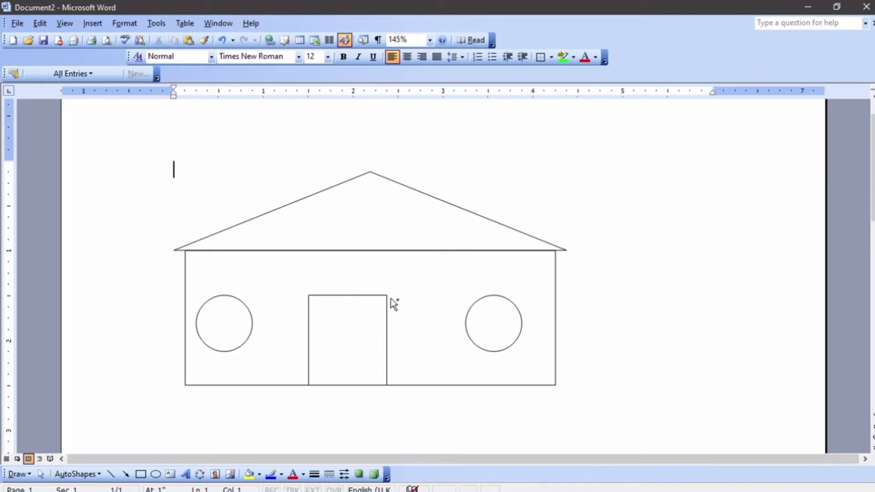
Move the roof triangle about 1.25 inches to the right and slightly up, away from the house body
scroll(393, 303, down, 1)
drag(427, 275, 532, 266)
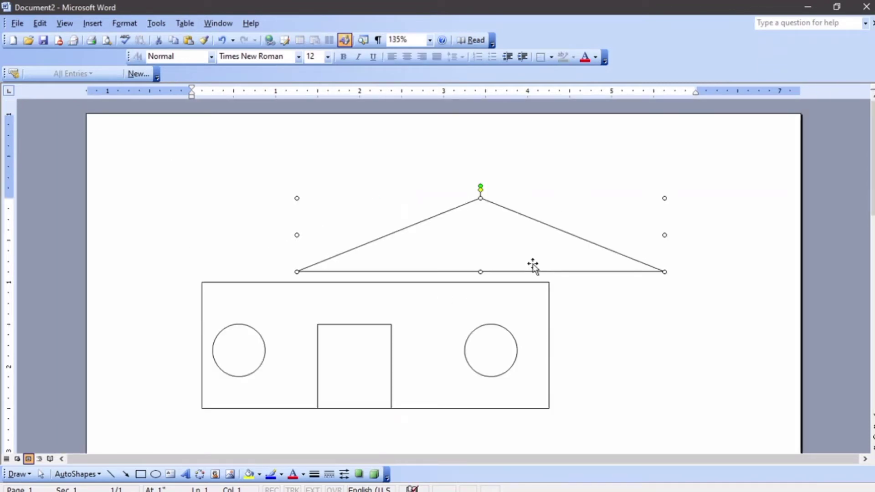
Undo the roof triangle's move, try moving it about 1.9 inches to the right, and undo that move too
key(ctrl+z)
drag(435, 262, 589, 258)
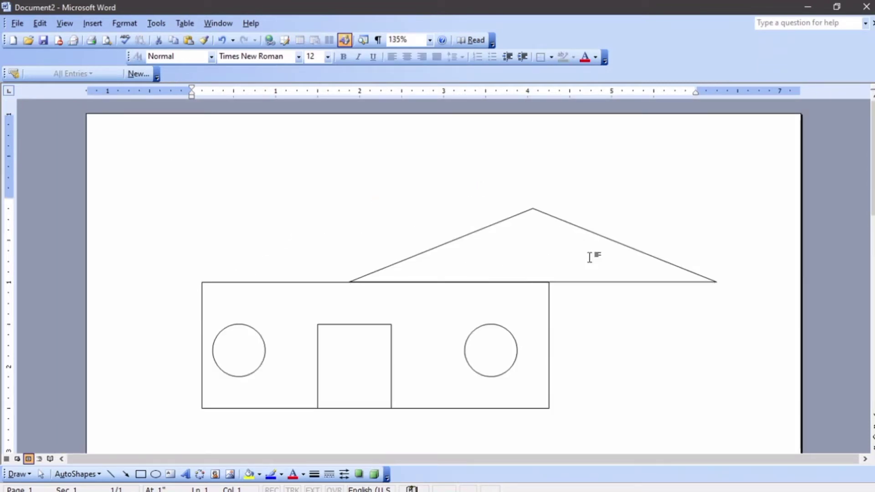
key(ctrl+z)
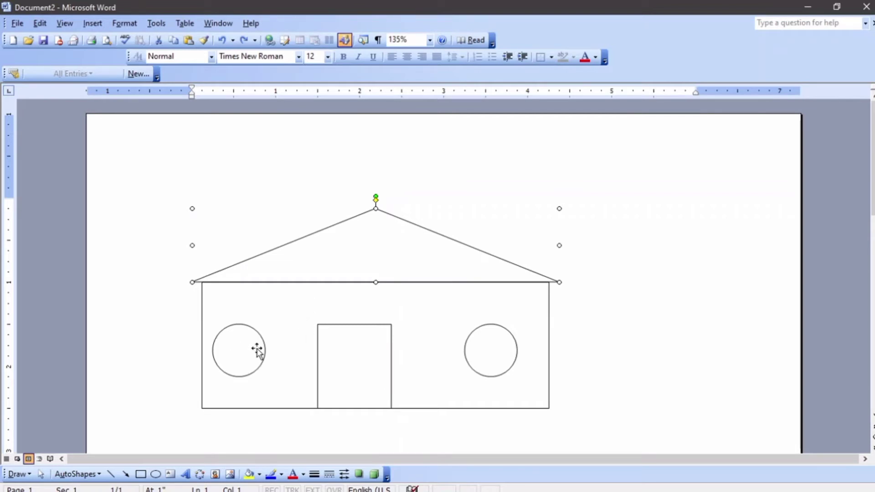
Format the roof triangle with a solid yellow fill
right_click(350, 256)
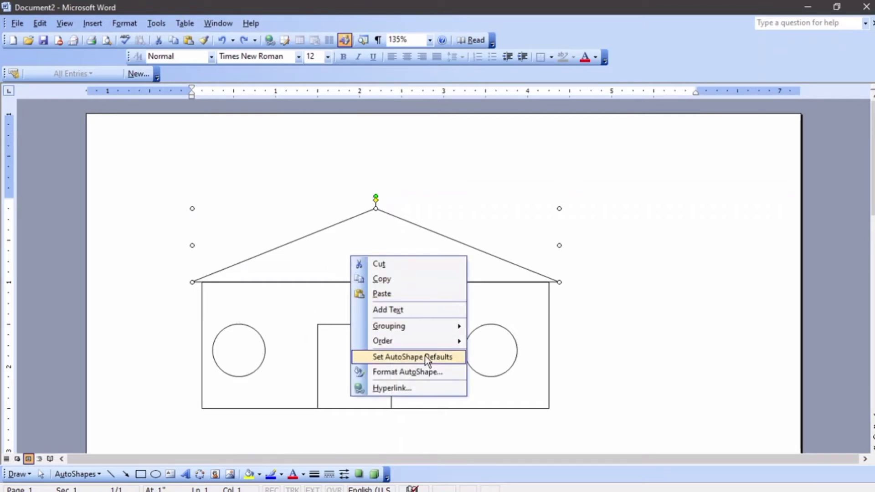
click(429, 373)
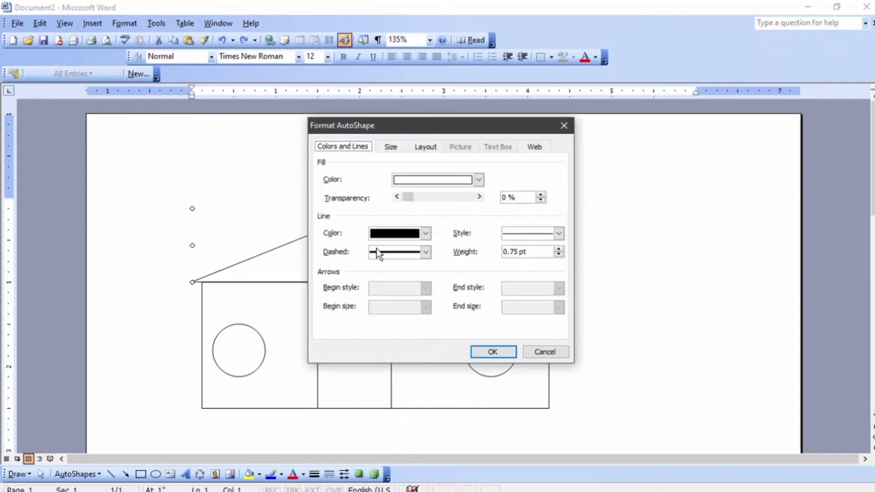
click(423, 180)
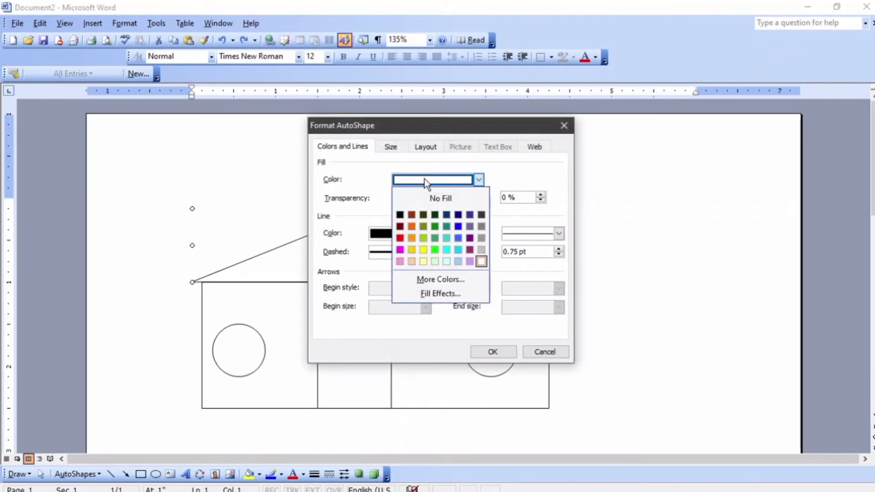
click(426, 251)
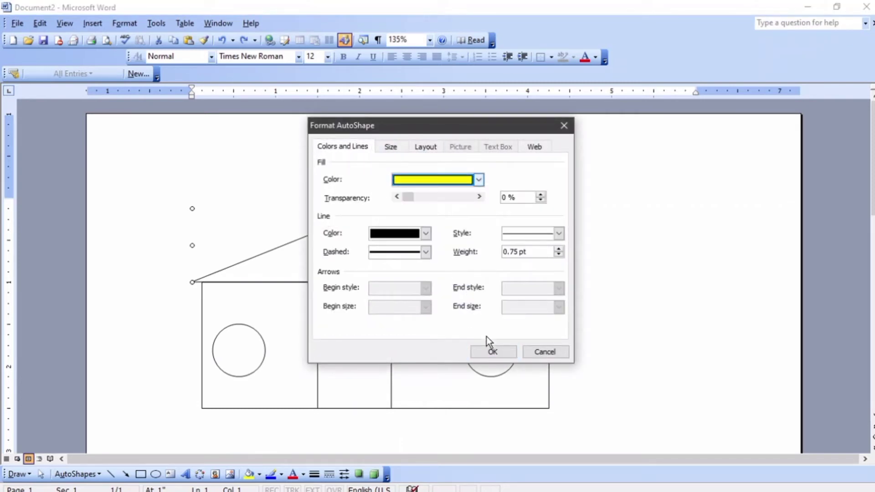
click(489, 349)
Format the house body rectangle with a solid brown fill
click(451, 331)
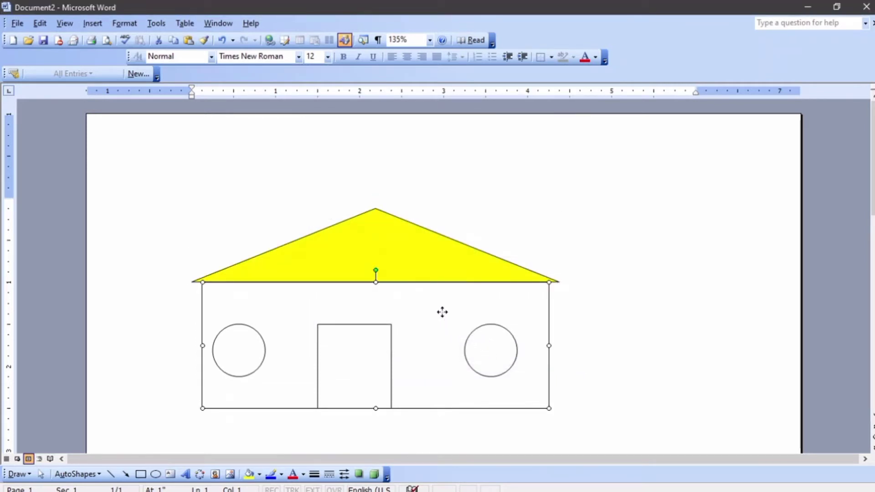
right_click(442, 312)
click(495, 429)
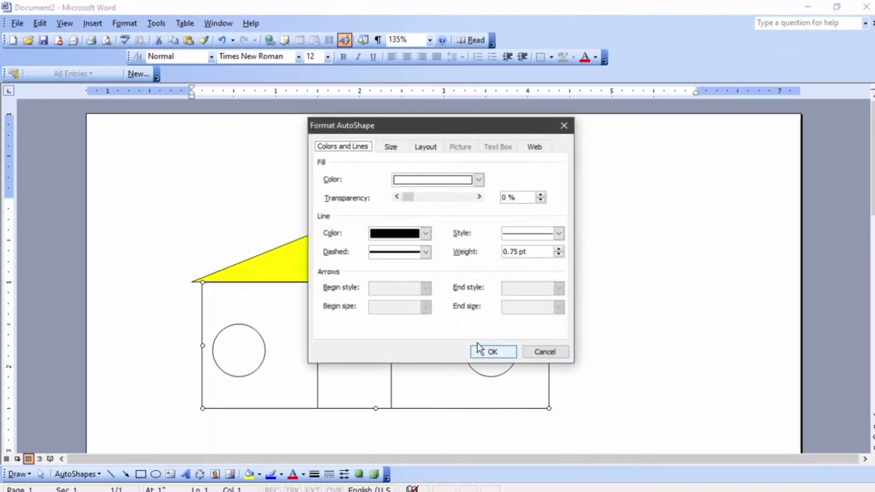
click(456, 180)
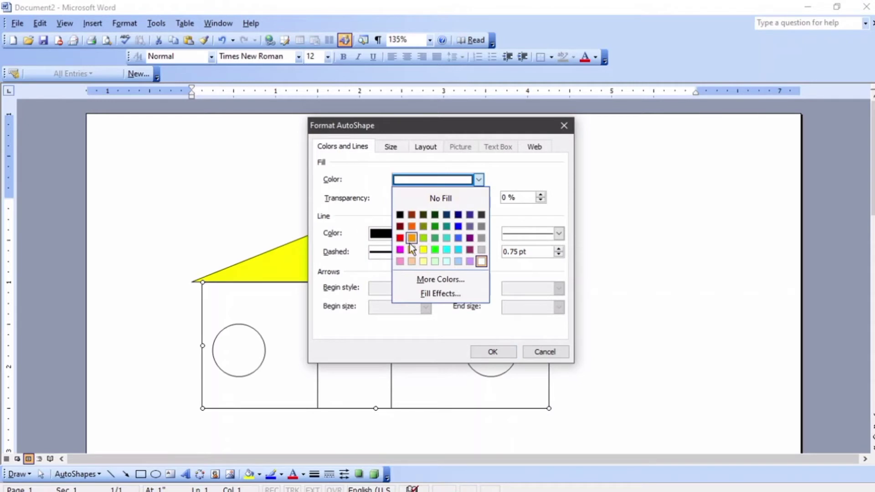
click(412, 215)
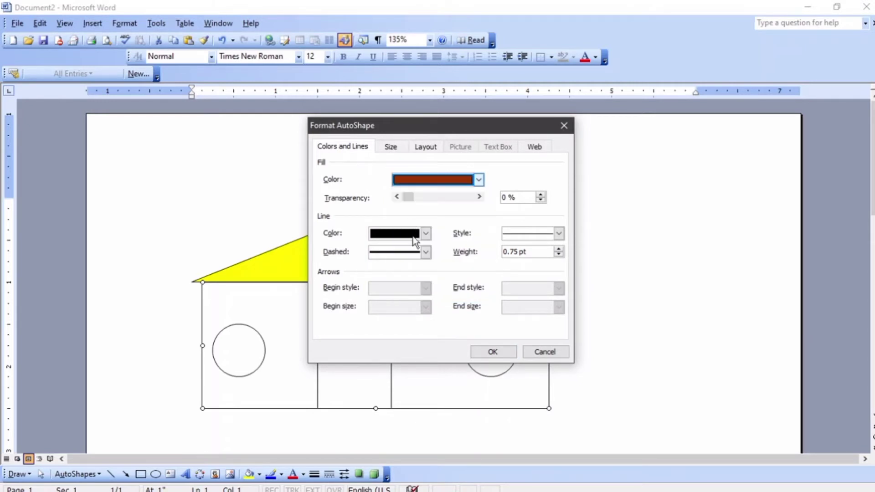
click(500, 353)
Select both circular windows together and give them a yellow fill
click(257, 361)
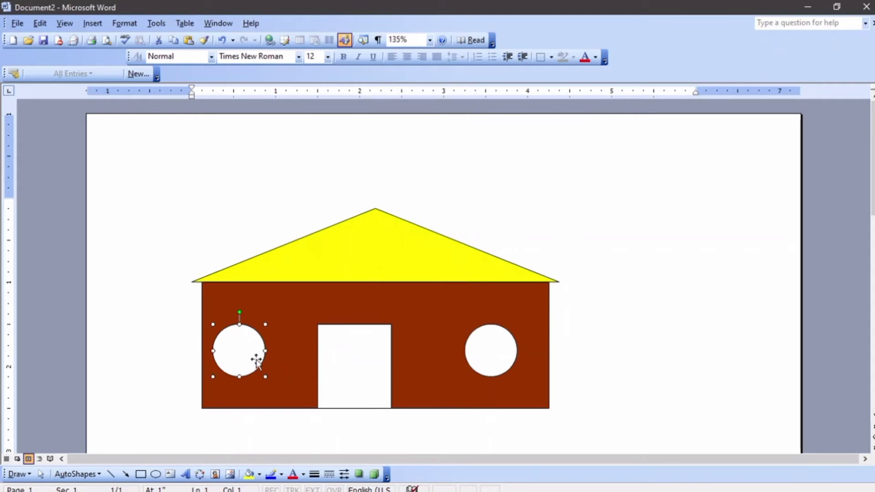
shift+click(484, 366)
right_click(481, 361)
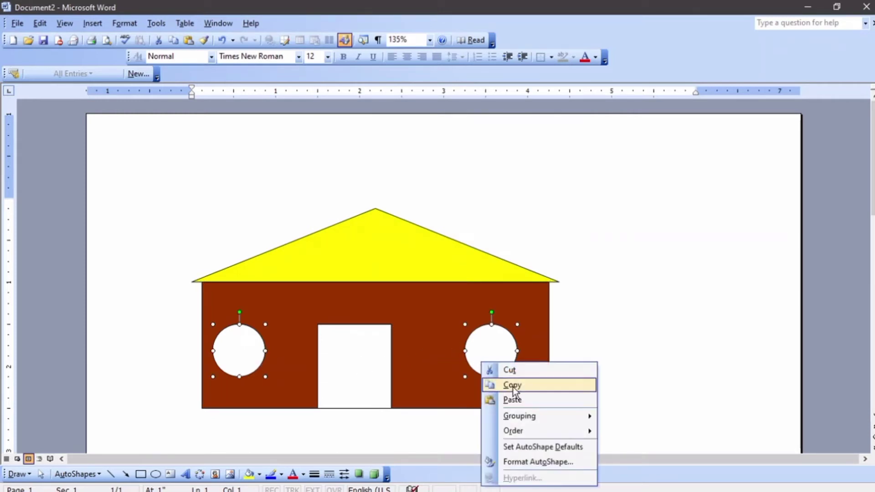
click(519, 461)
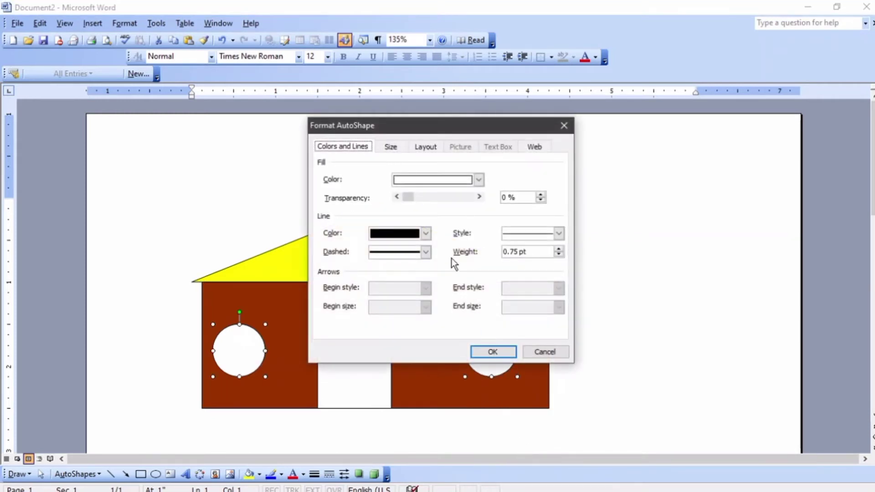
click(479, 180)
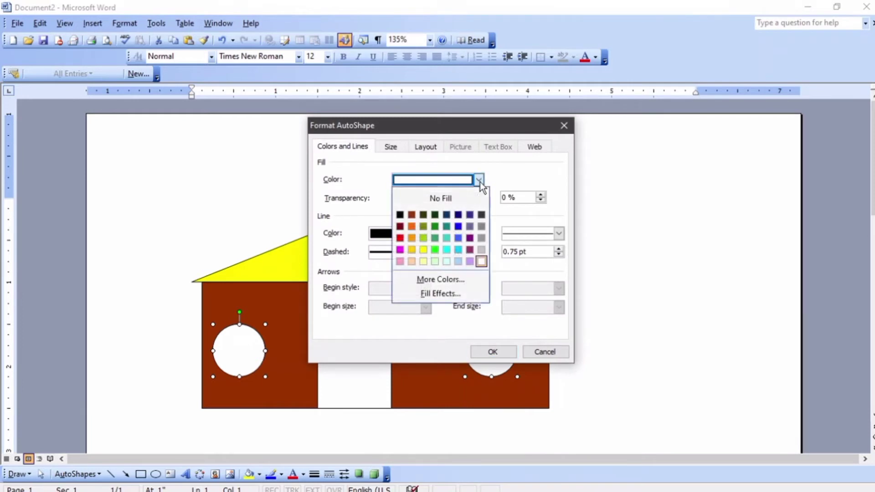
click(423, 249)
click(490, 352)
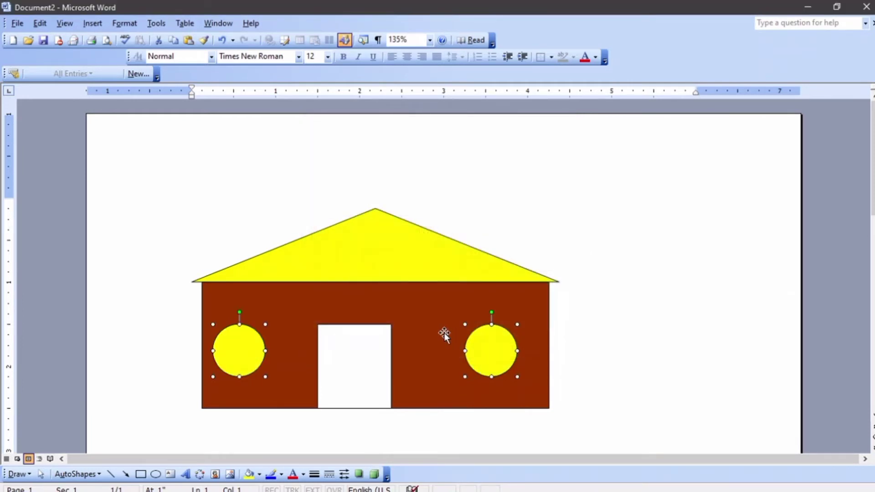
Format the door rectangle with an orange fill and deselect it
right_click(341, 347)
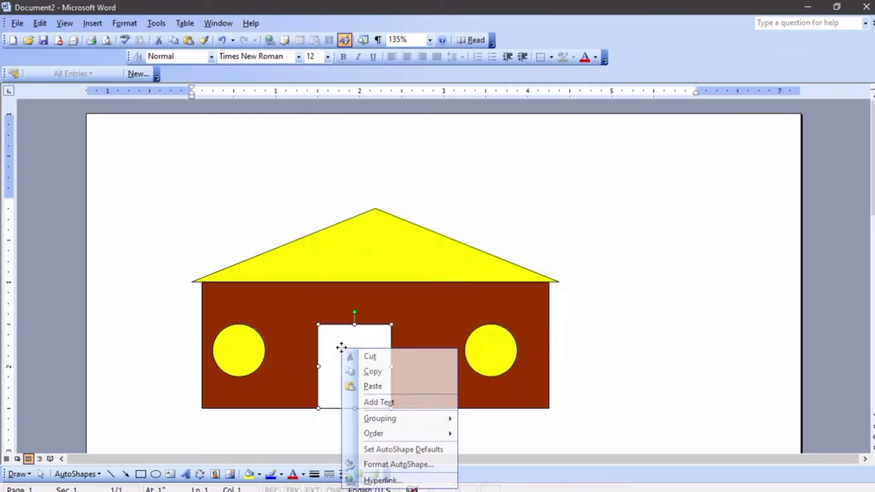
click(399, 464)
click(477, 180)
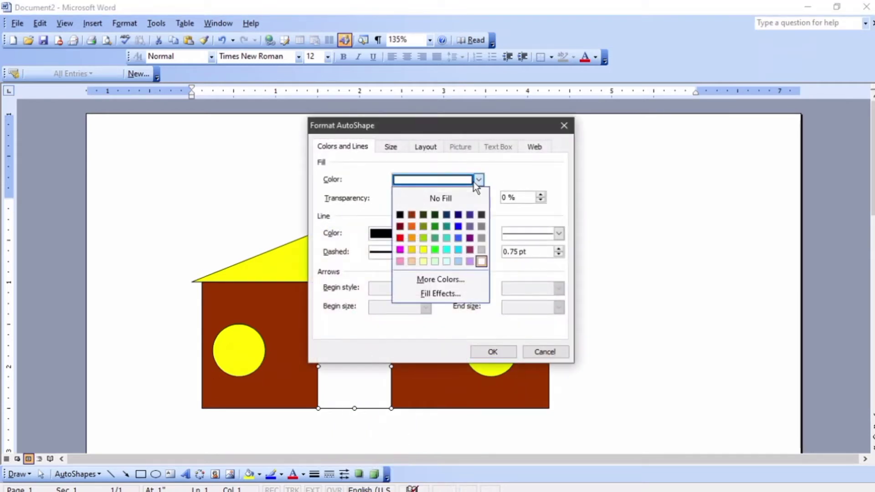
click(412, 226)
click(492, 352)
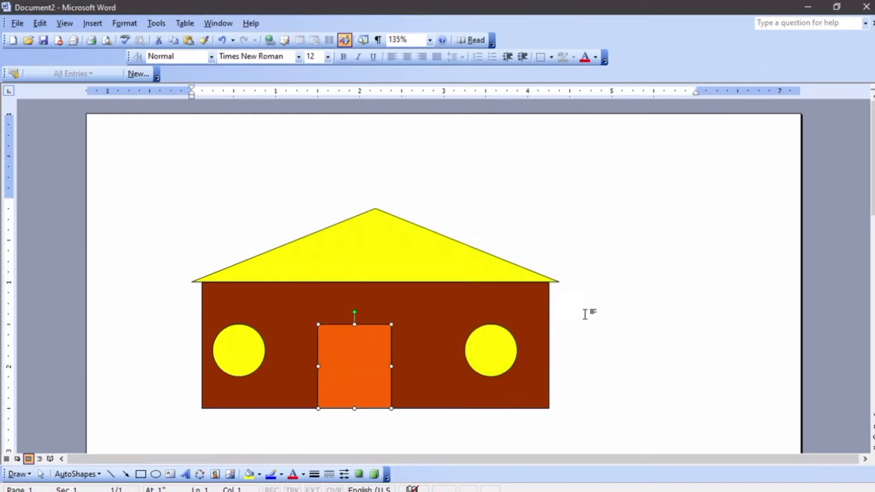
click(610, 315)
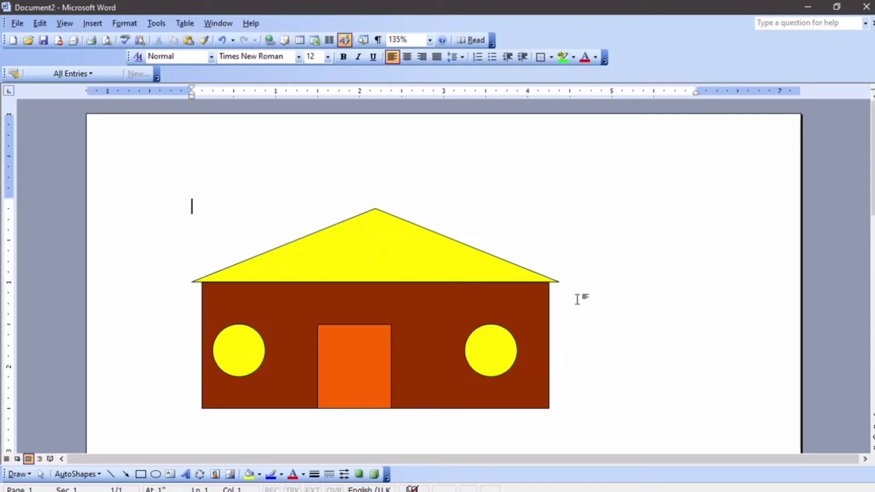
Select all the shapes of the house with Select Objects and group them into one object
click(42, 476)
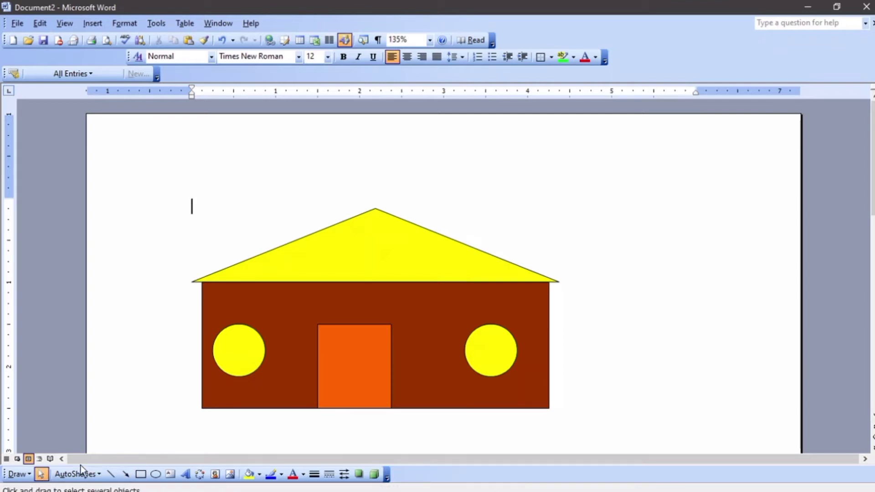
click(42, 476)
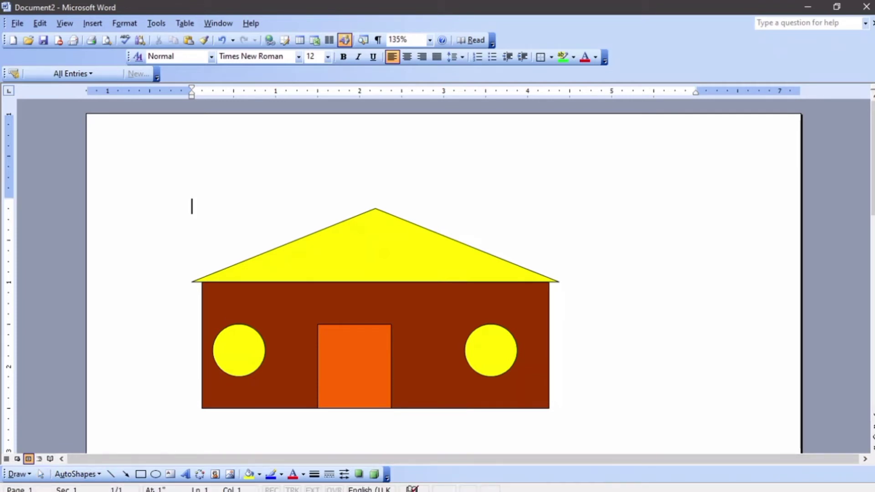
click(41, 474)
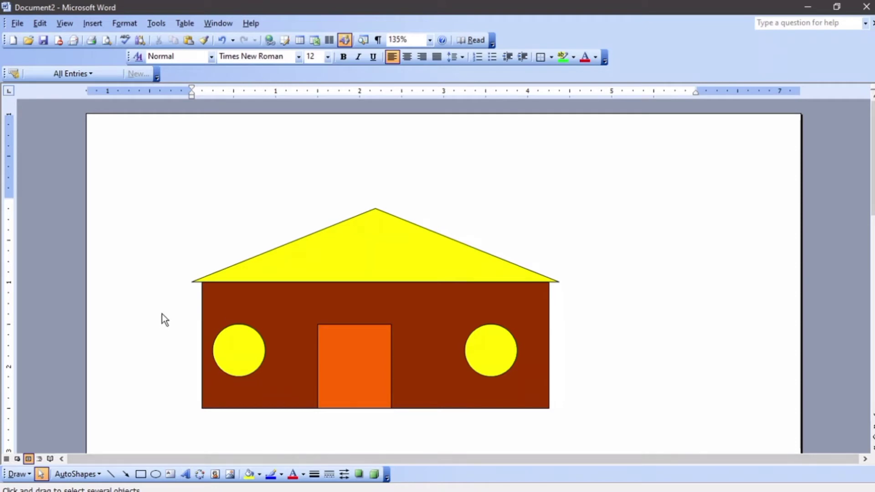
drag(120, 151, 594, 384)
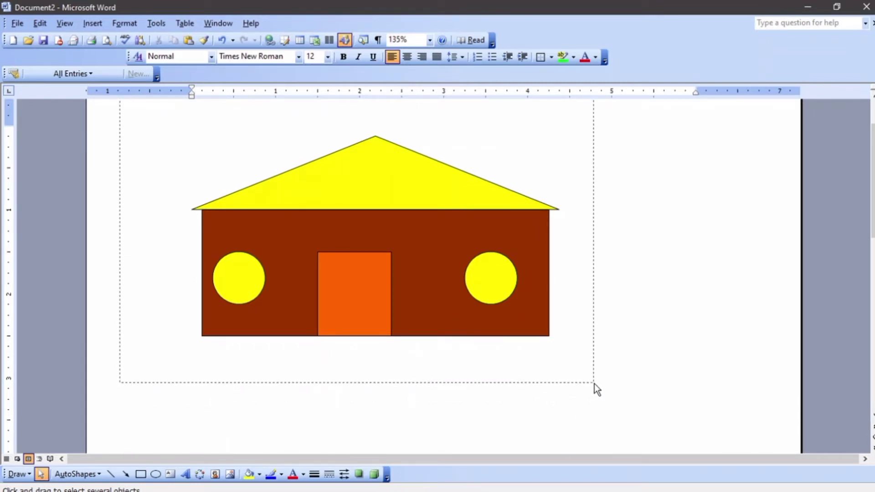
drag(594, 384, 594, 384)
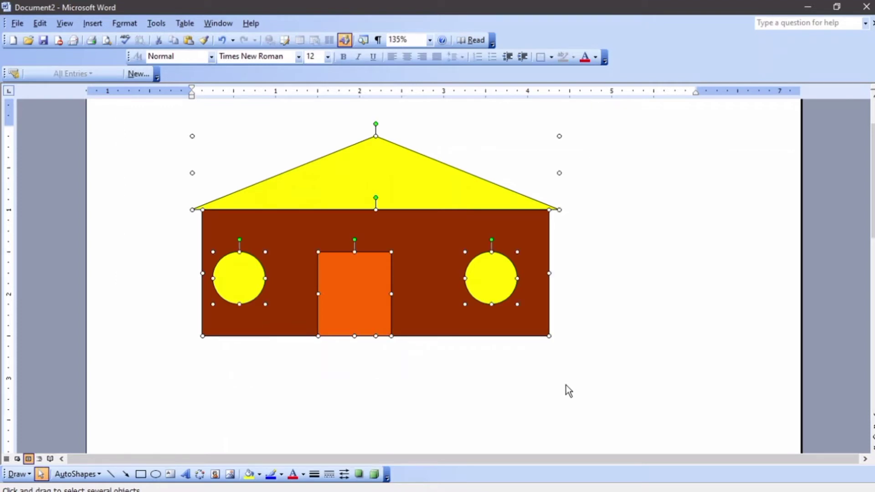
scroll(567, 384, up, 1)
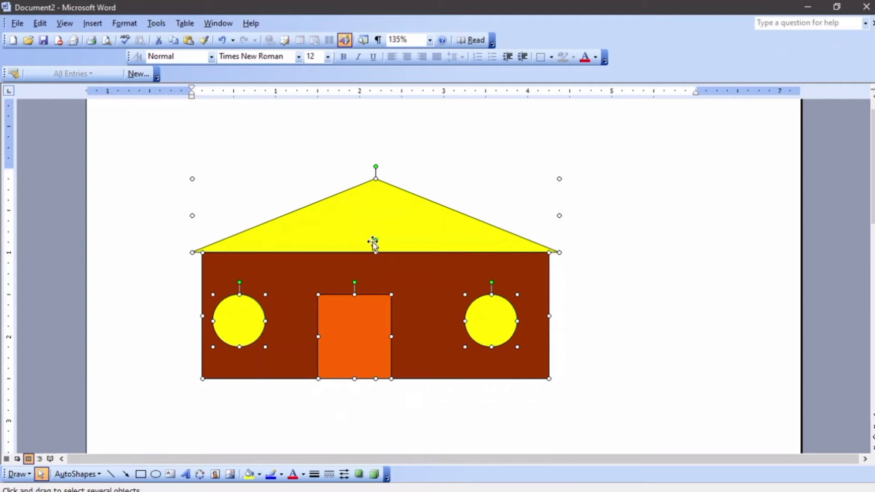
right_click(390, 234)
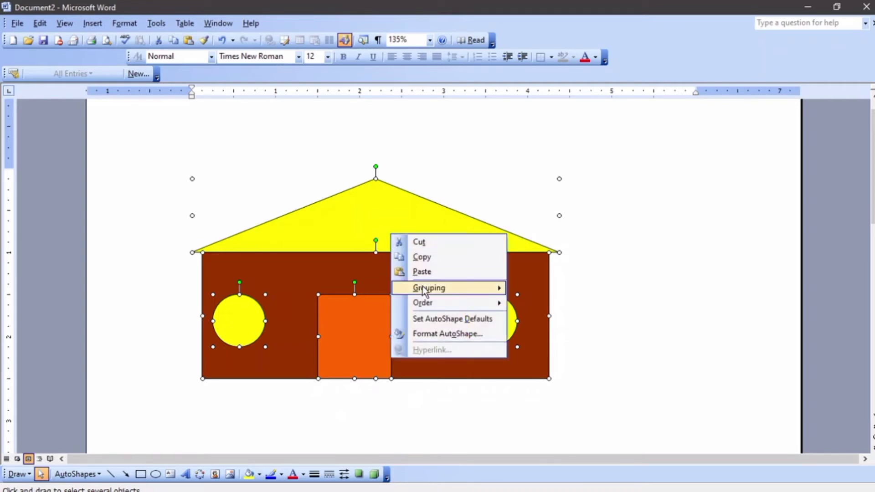
mouse_move(432, 291)
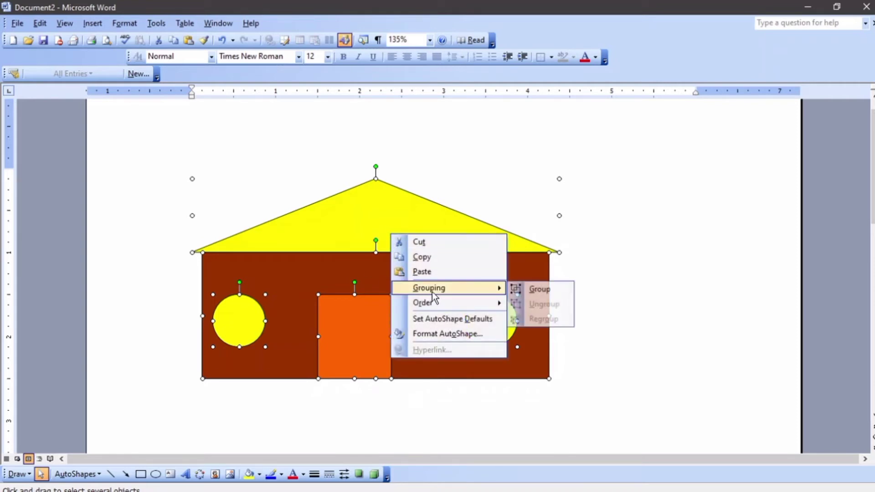
click(535, 296)
Move the grouped house about 0.4 inch right and 0.25 inch up, and enlarge it to about 5.1 by 3 inches
drag(406, 250, 431, 231)
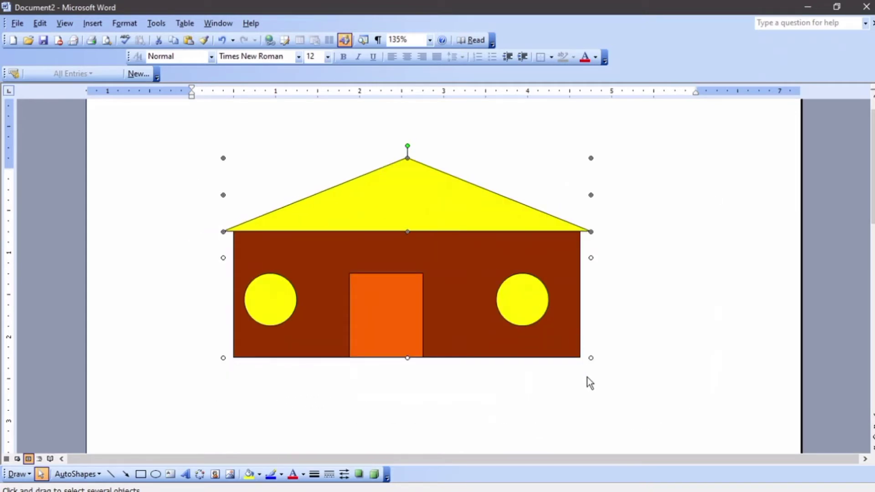
drag(591, 357, 654, 411)
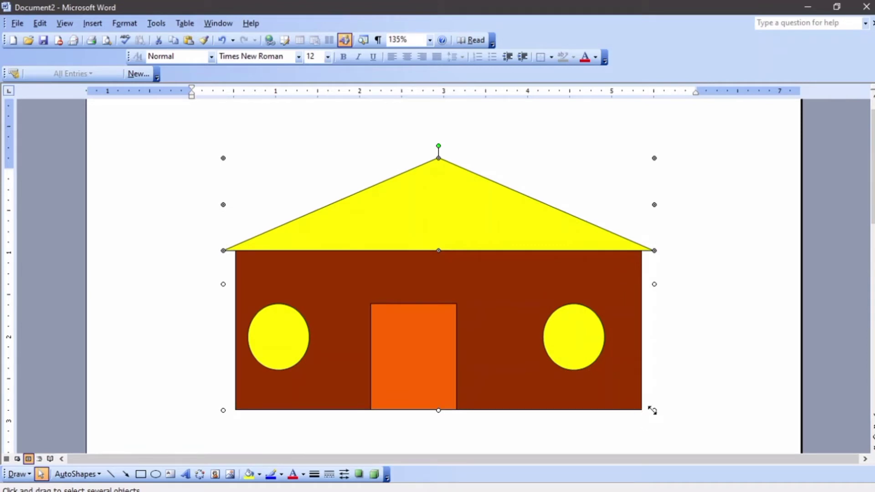
Undo the house drawing's recent moves and resizing, back through the grouping of its shapes and the door's orange fill
drag(369, 257, 341, 236)
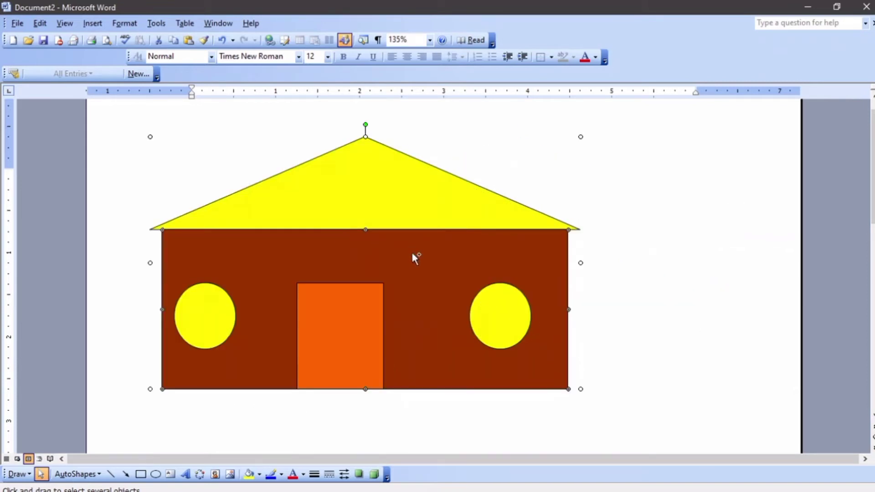
key(ctrl+z)
key(ctrl+z)
key(ctrl+z)
key(ctrl+z)
key(ctrl+z)
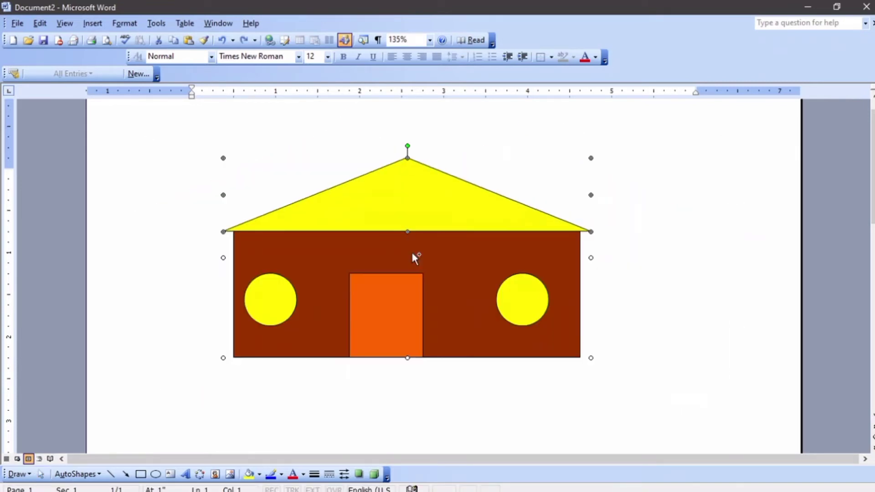
key(ctrl+z)
key(ctrl+z)
key(ctrl+z)
key(ctrl+z)
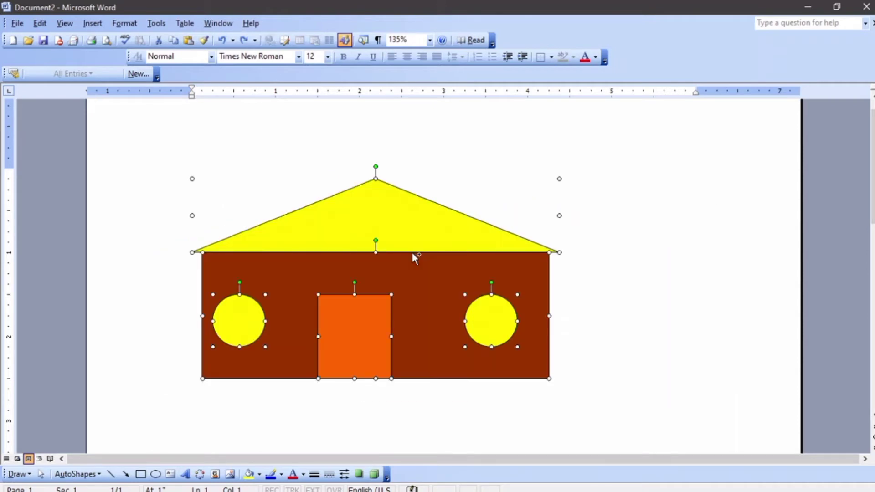
key(ctrl+z)
click(577, 259)
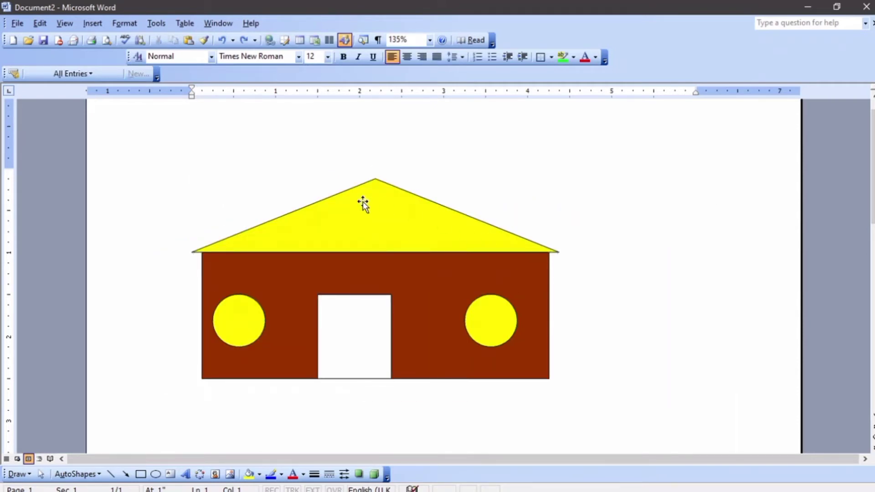
Group the roof, wall, door and both round windows into one object, and delete the grouped house
click(363, 202)
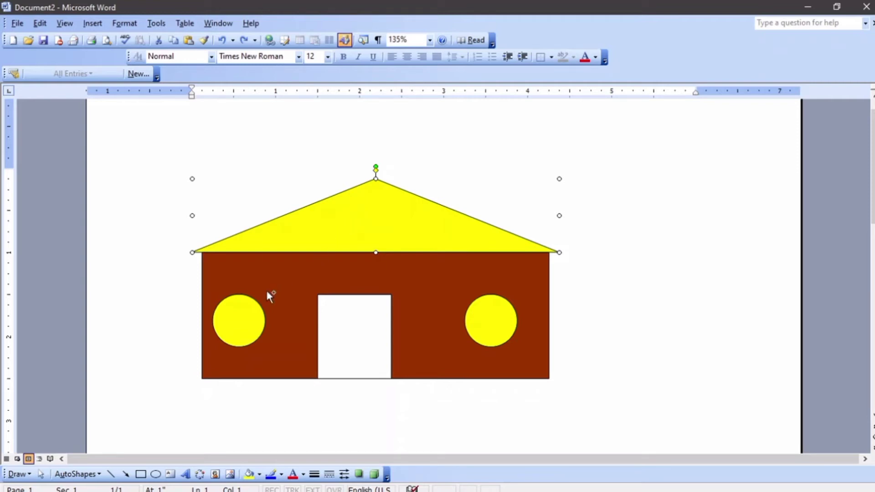
shift+click(241, 323)
shift+click(292, 277)
shift+click(342, 324)
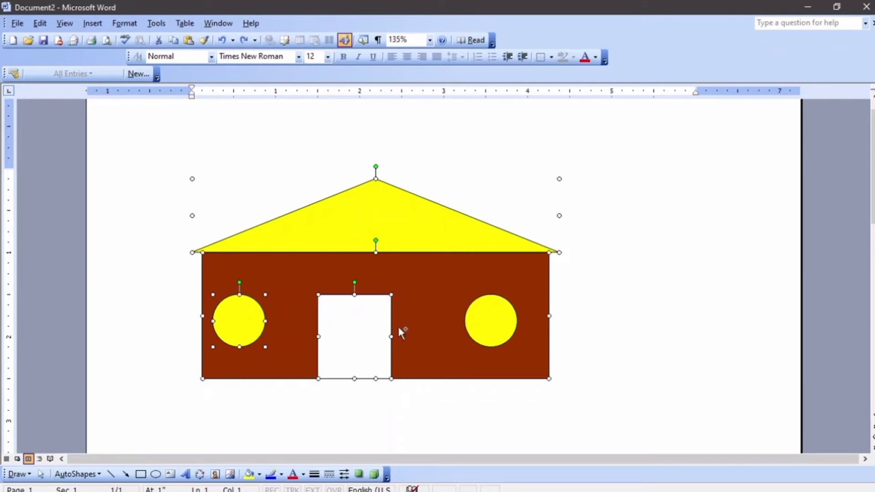
shift+click(490, 322)
right_click(415, 285)
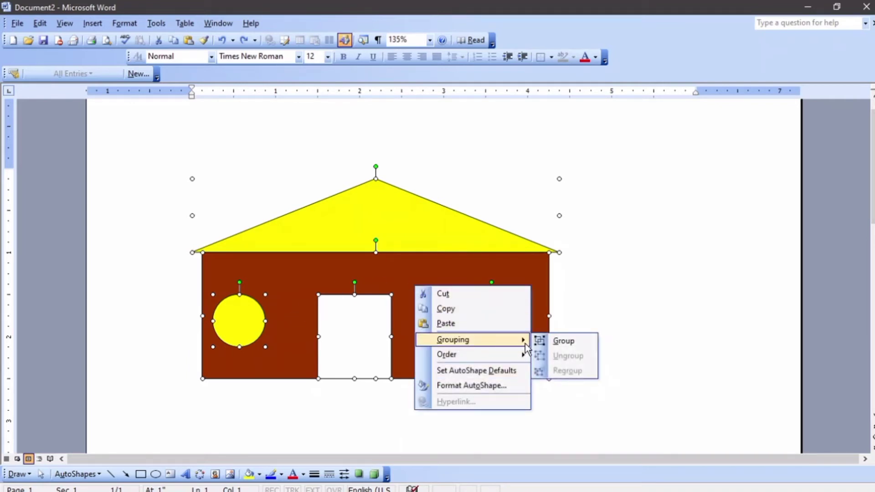
click(545, 341)
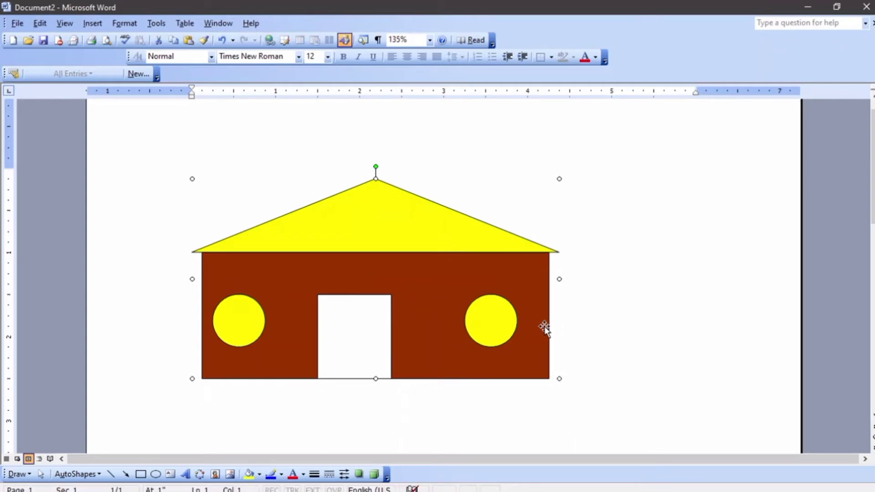
click(488, 239)
key(Delete)
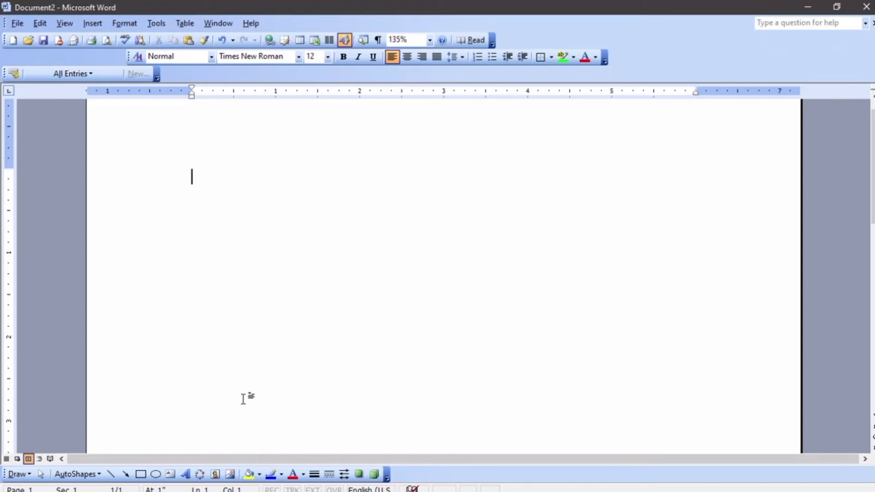
Insert a WordArt object in the rainbow-coloured style with a slanted shadow, using the text "WordArt"
click(93, 24)
mouse_move(127, 113)
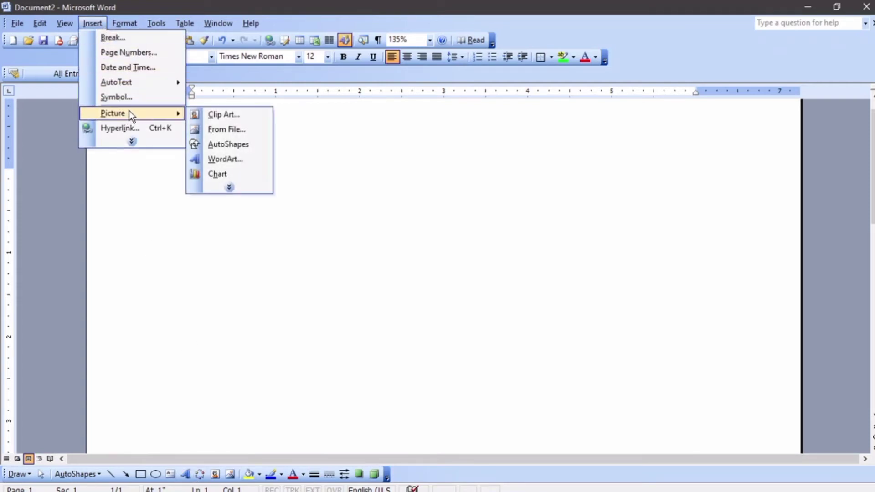
click(235, 160)
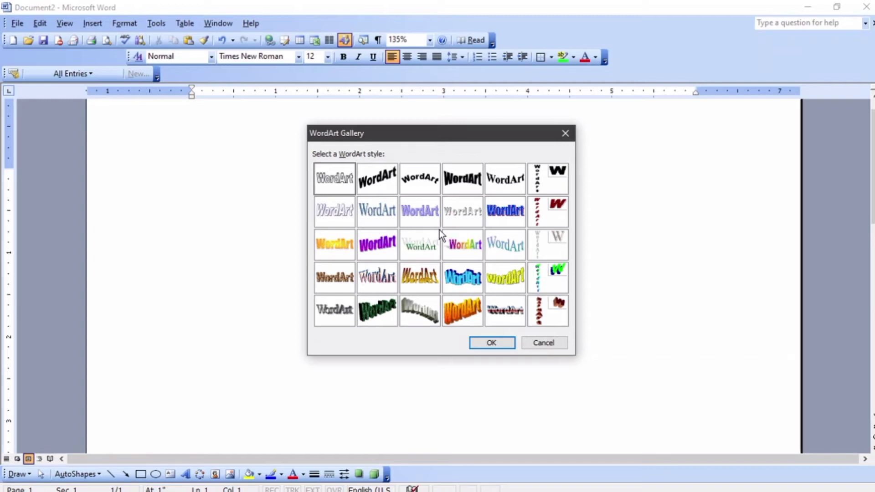
click(466, 246)
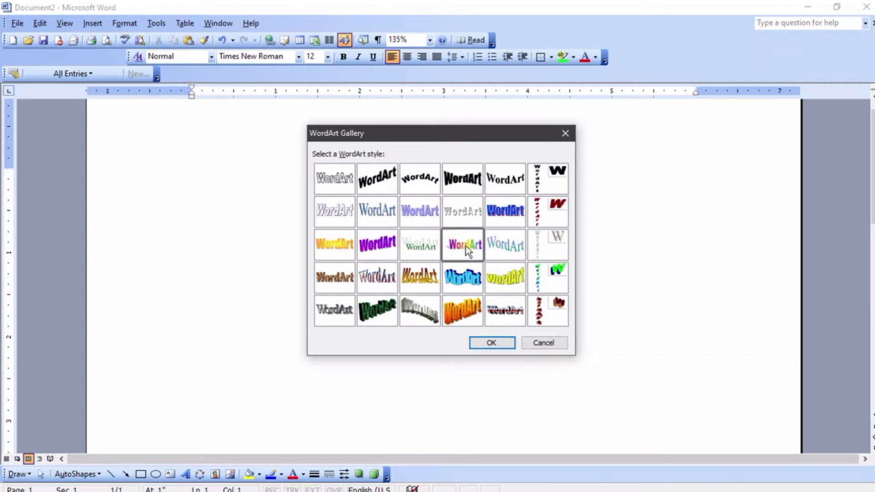
click(485, 340)
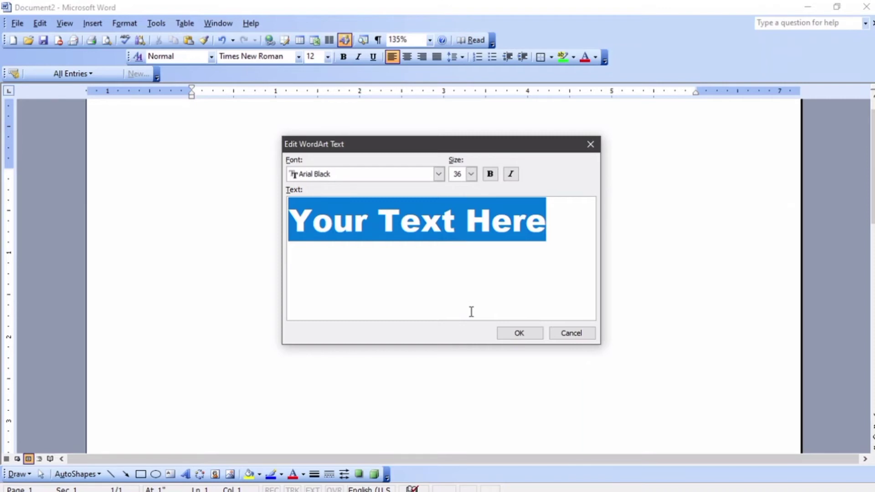
text(Word)
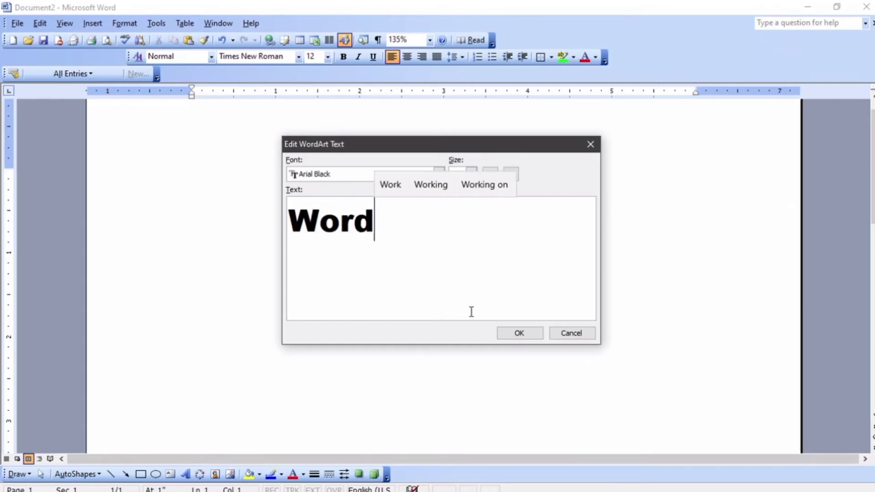
text(W)
key(BackSpace)
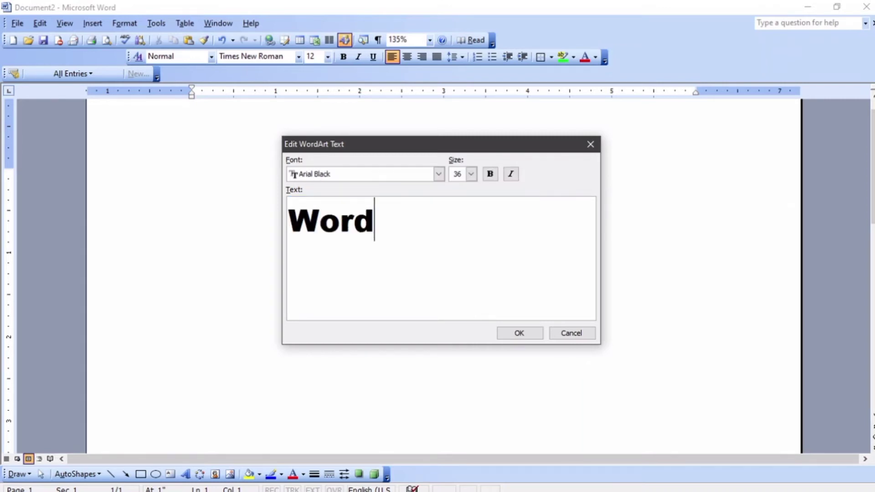
text(Art)
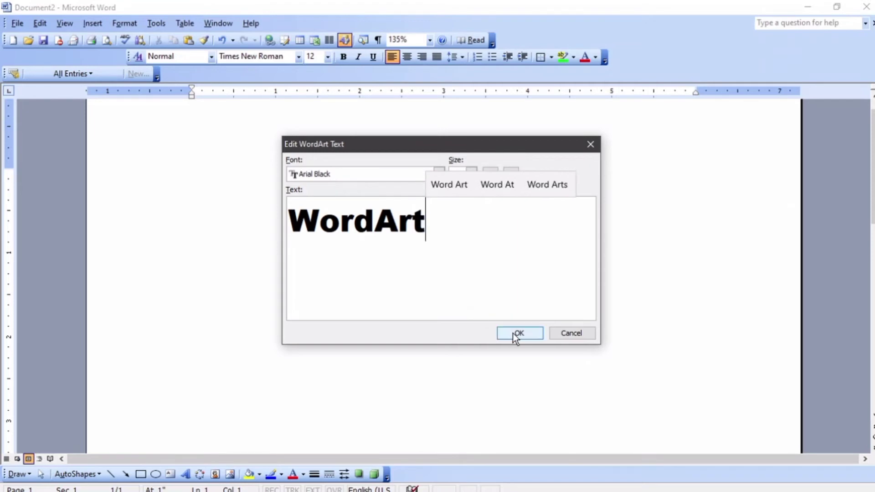
click(518, 333)
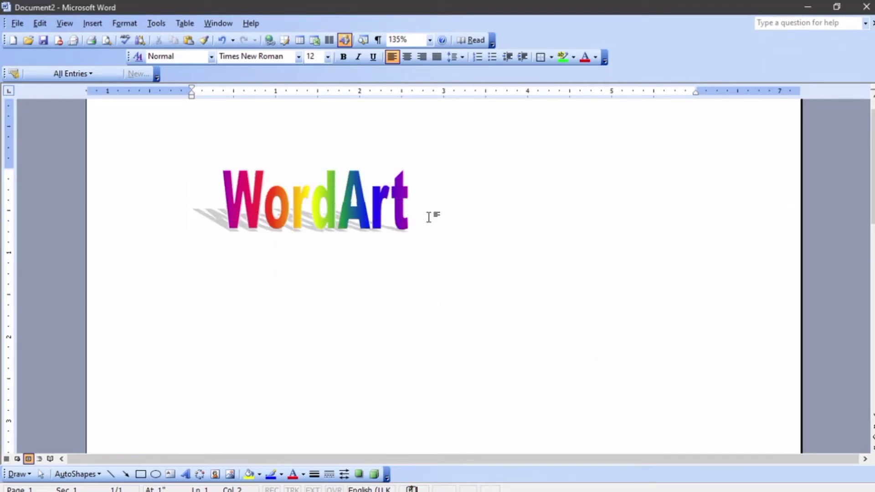
Set the text wrapping of the rainbow WordArt to In Front of Text
click(390, 216)
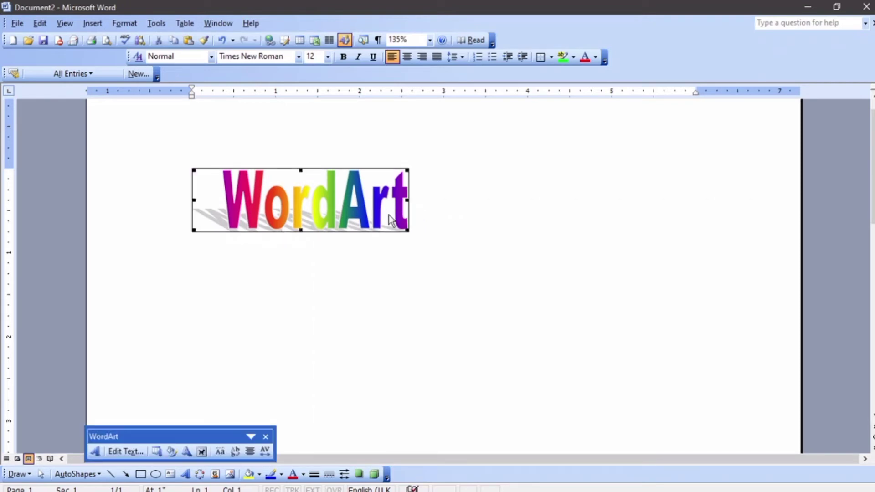
click(206, 453)
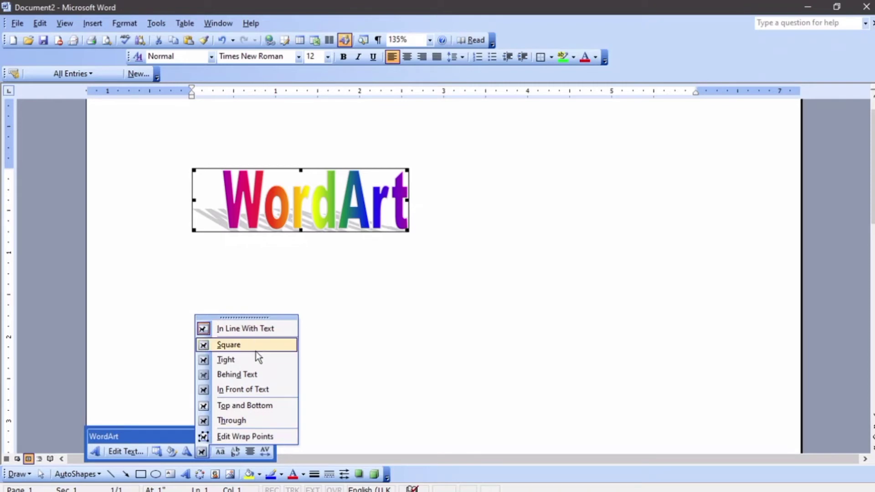
click(254, 390)
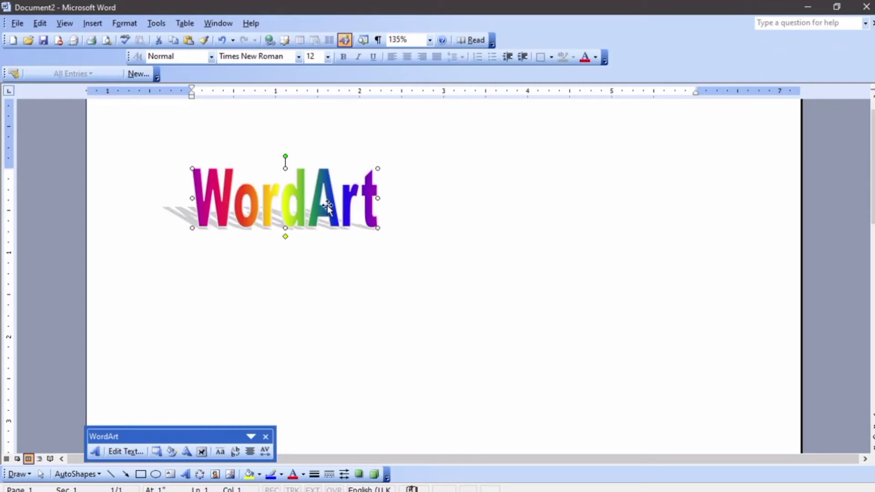
Widen the rainbow WordArt to about 4 inches and move it about 1 inch to the right and 1 inch down the page
drag(377, 228, 533, 231)
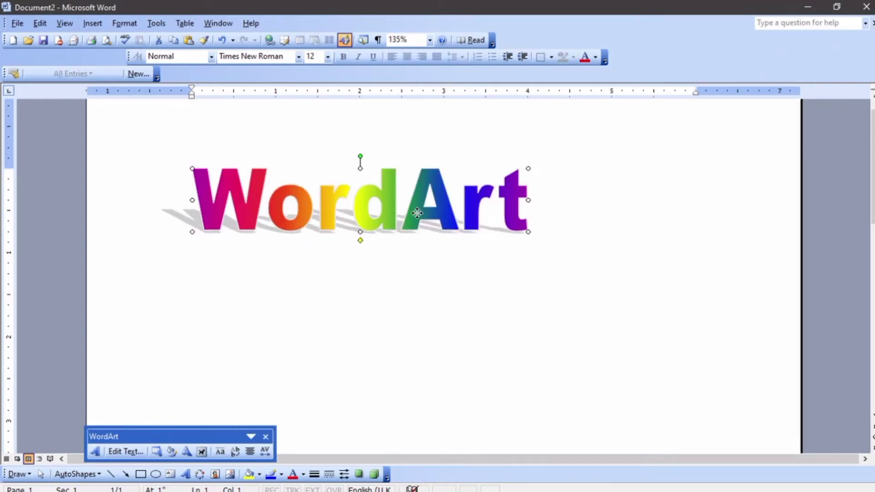
drag(408, 203, 465, 291)
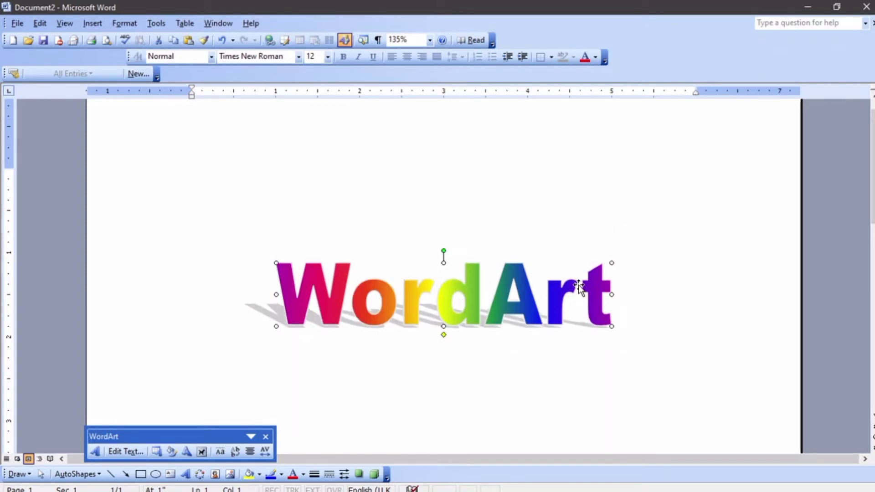
click(581, 229)
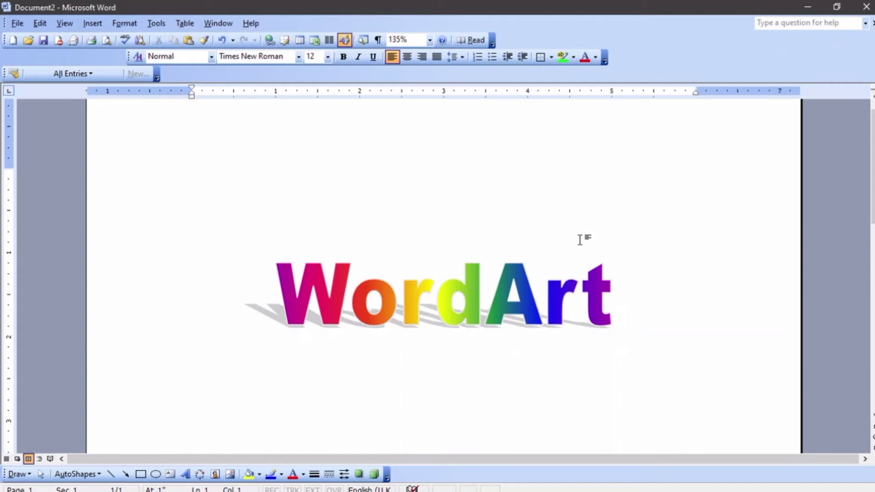
click(17, 24)
click(289, 146)
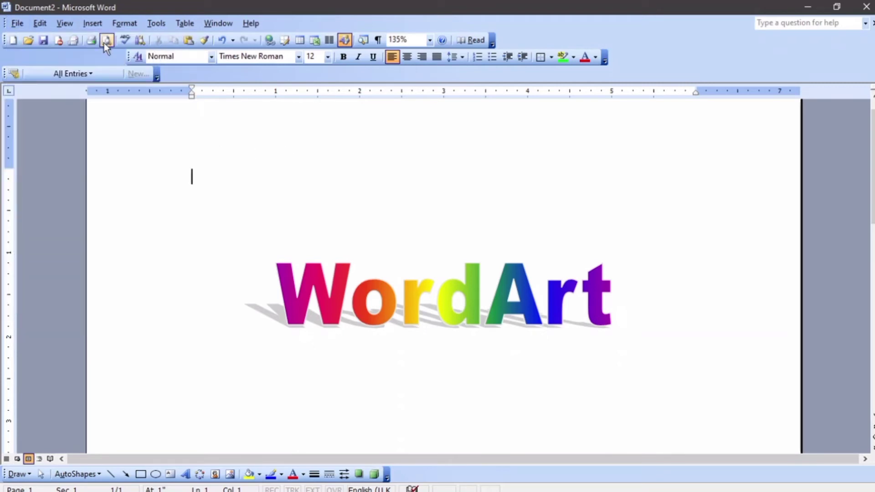
Start a second WordArt object and enter "Format" as its text
click(89, 23)
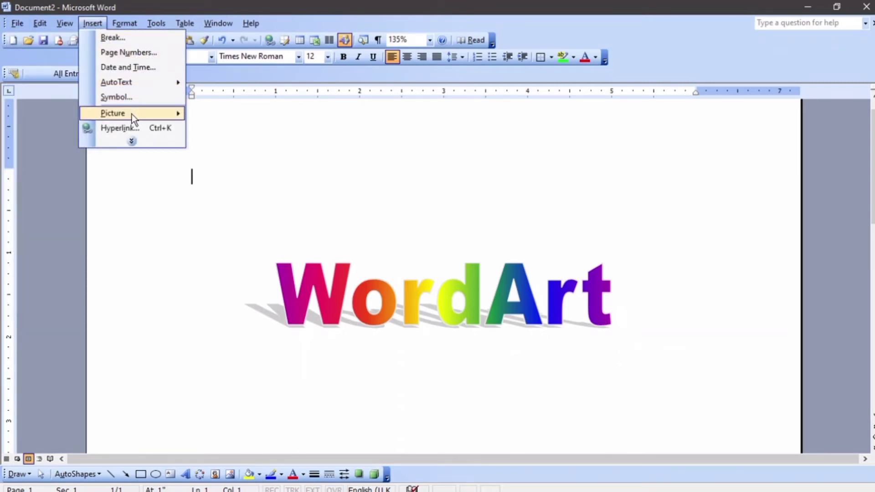
mouse_move(133, 114)
click(207, 157)
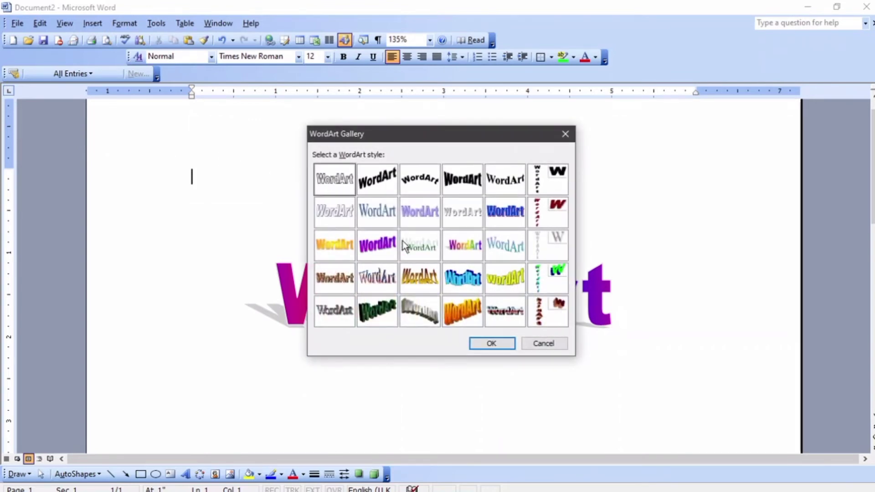
click(491, 343)
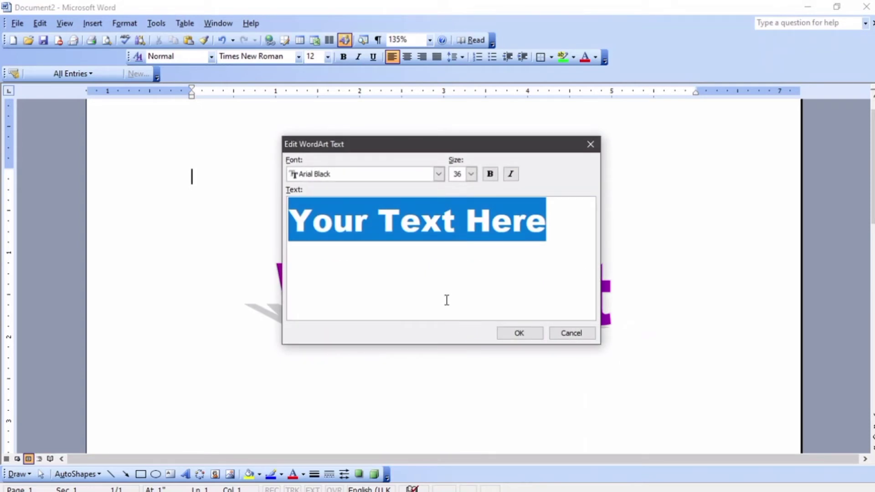
text(For)
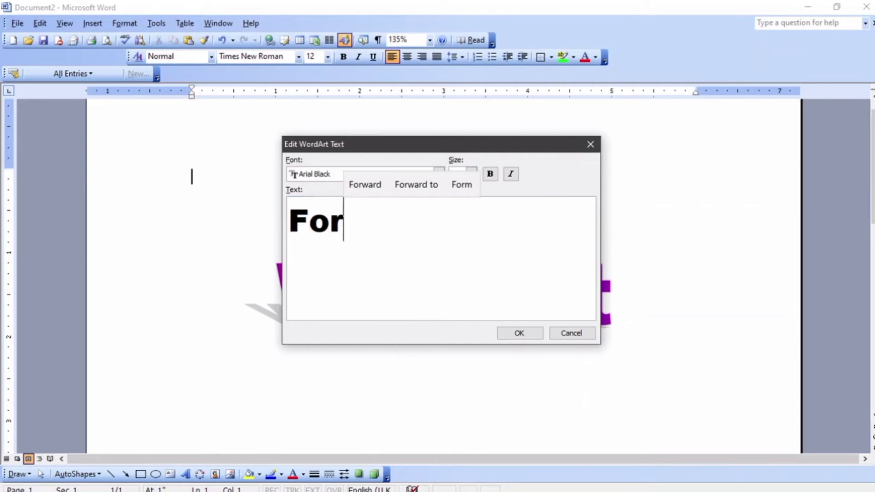
text(mart)
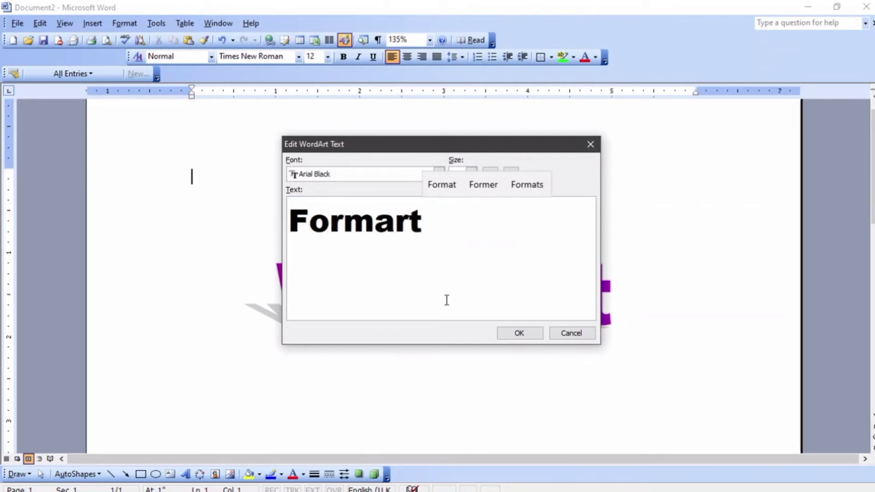
key(BackSpace)
key(BackSpace)
text(t)
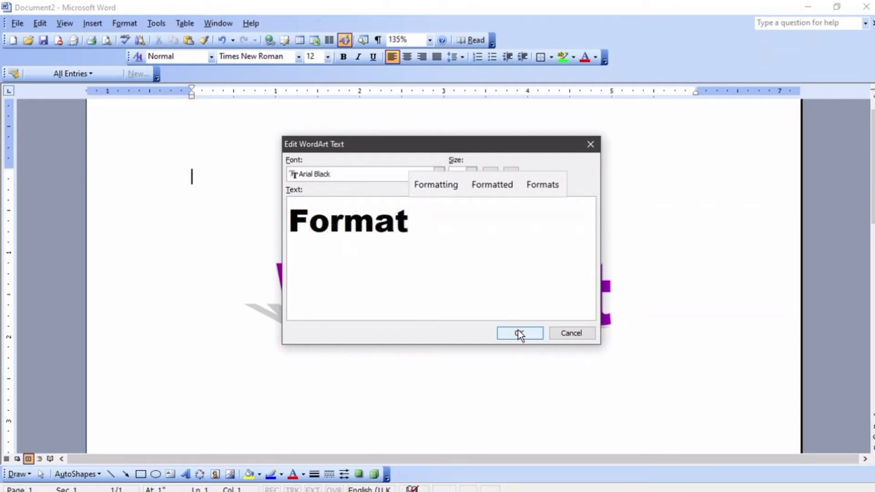
Set the font of the "Format" WordArt text to Comic Sans MS and its size to 32
click(391, 178)
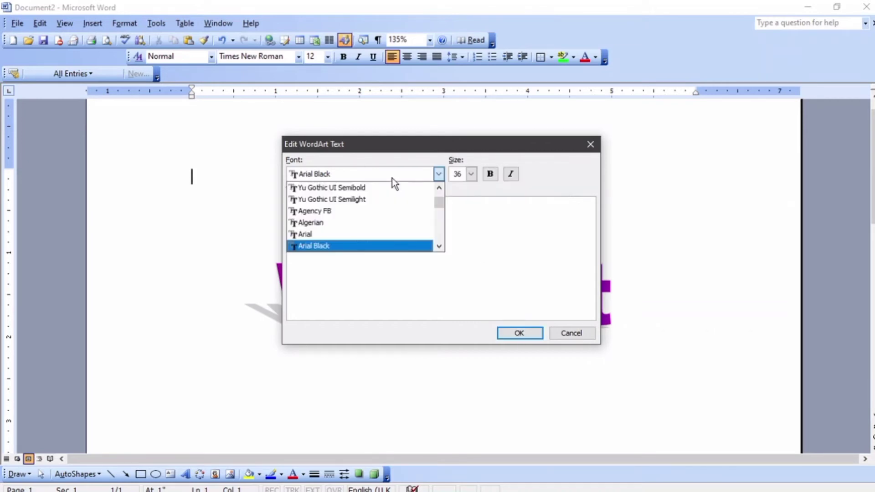
scroll(377, 216, down, 10)
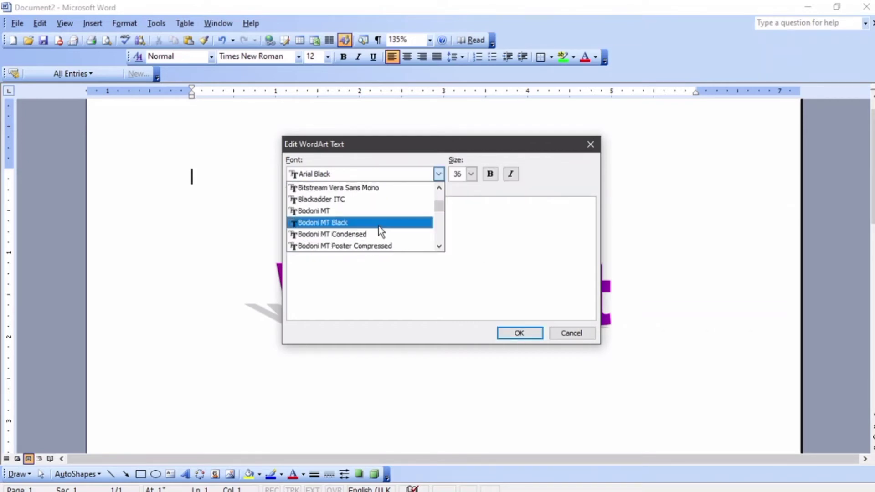
scroll(379, 223, down, 6)
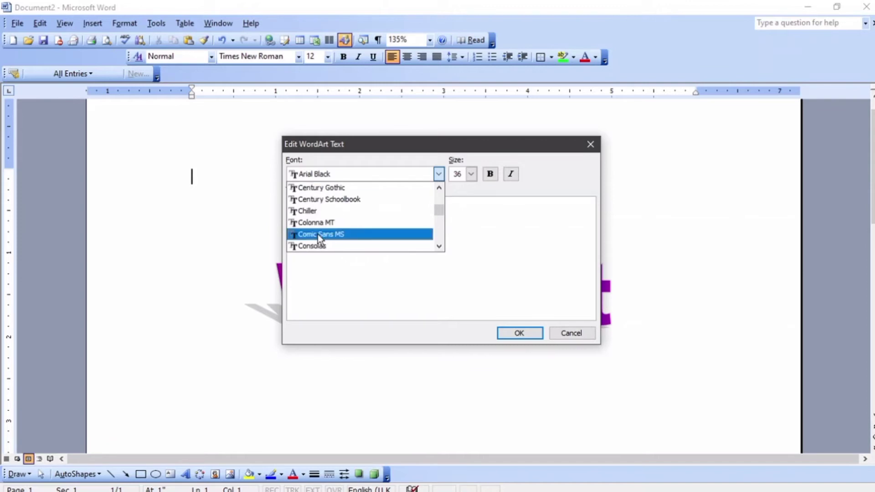
click(319, 236)
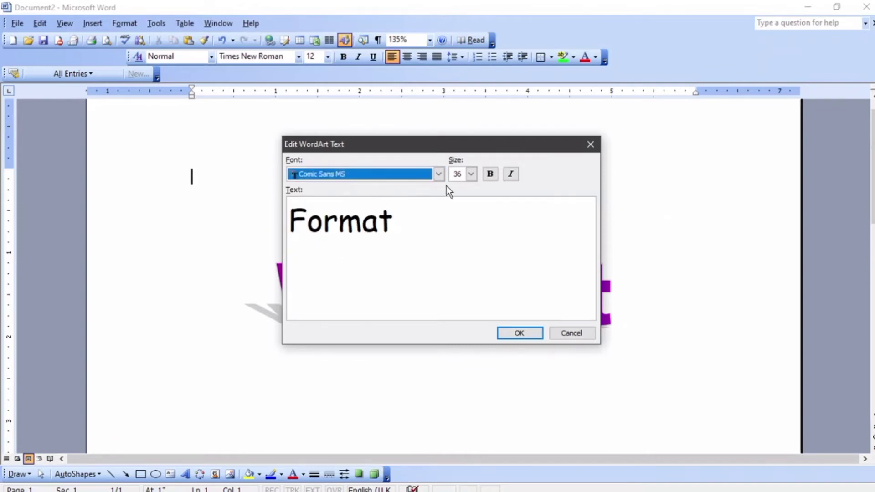
click(471, 174)
click(457, 235)
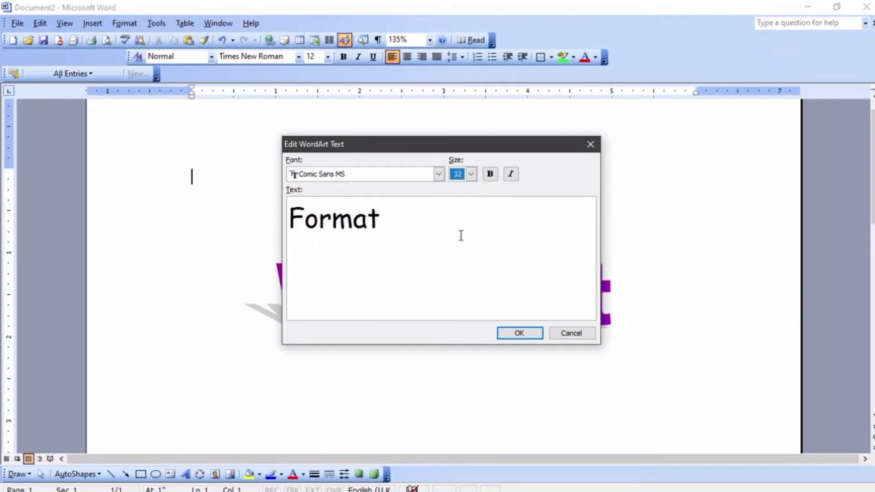
Make the "Format" WordArt text bold without italics and insert it into the document
click(489, 176)
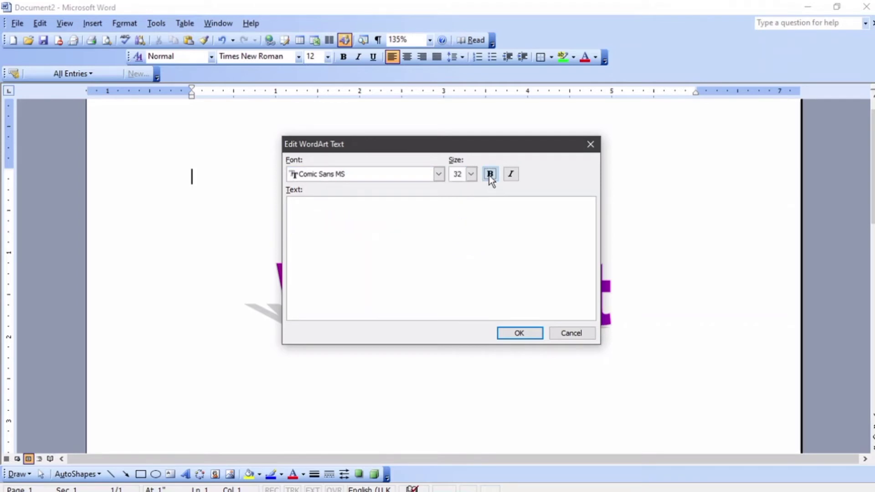
click(513, 174)
click(515, 174)
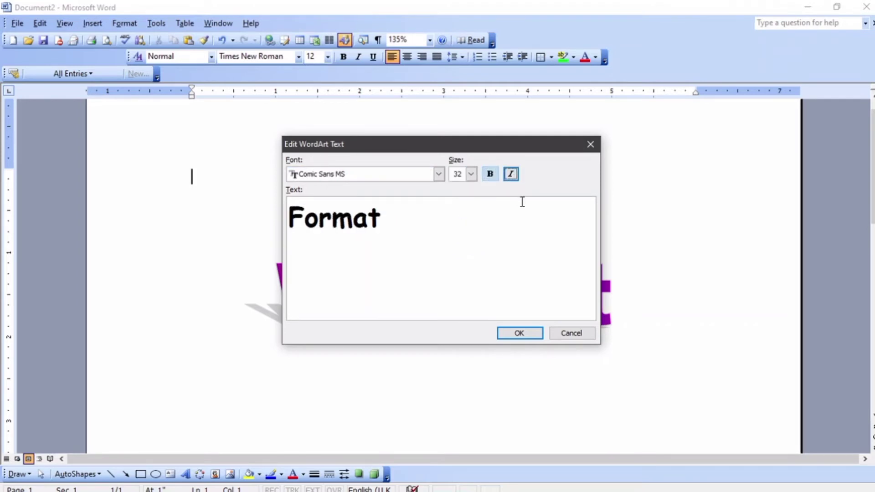
click(519, 333)
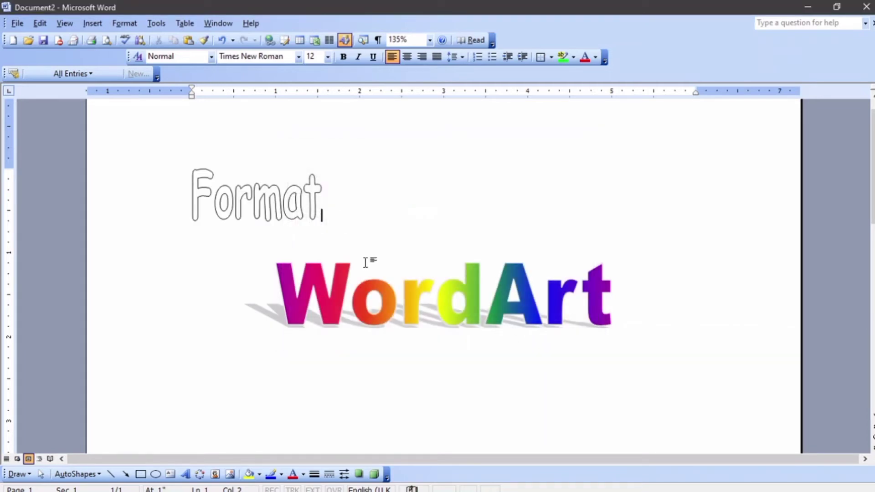
Set the text wrapping of the "Format" WordArt to Top and Bottom and move it about 1.6 inches to the right
click(289, 218)
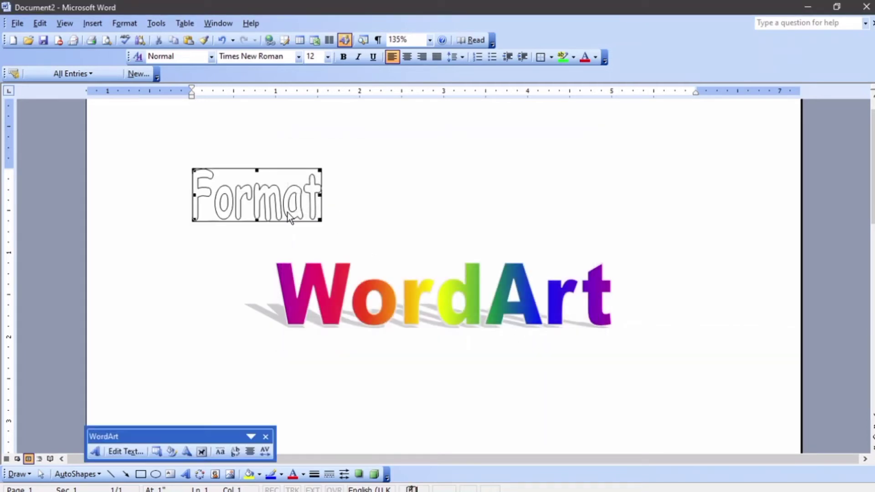
click(200, 452)
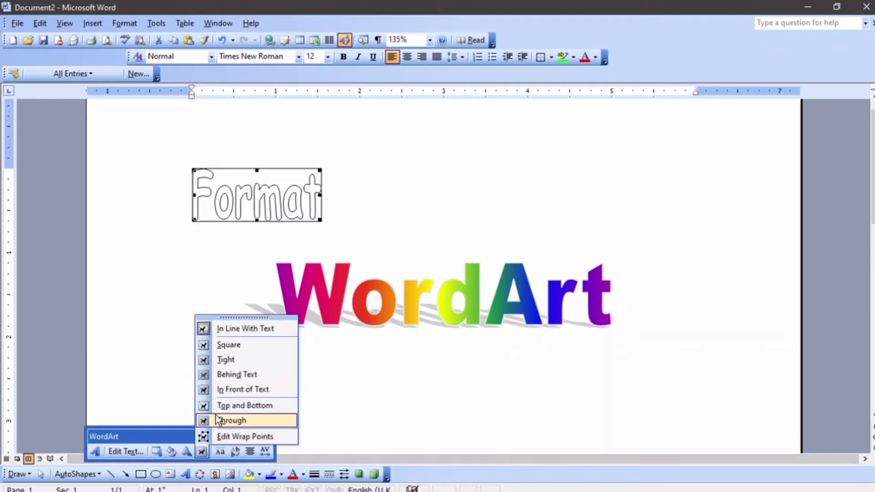
click(230, 404)
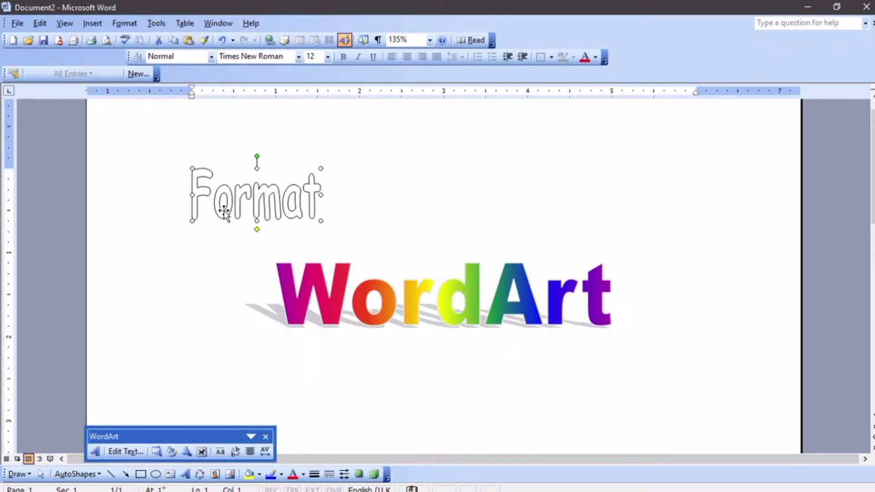
drag(233, 201, 370, 185)
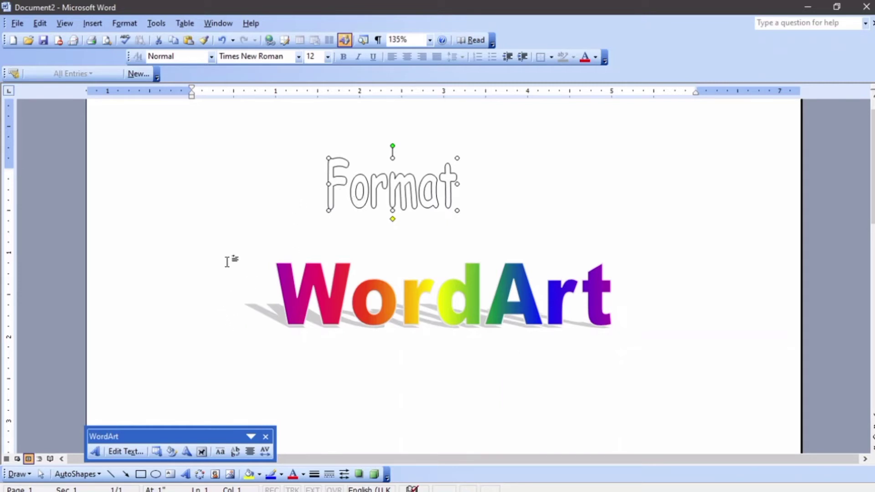
drag(154, 433, 143, 403)
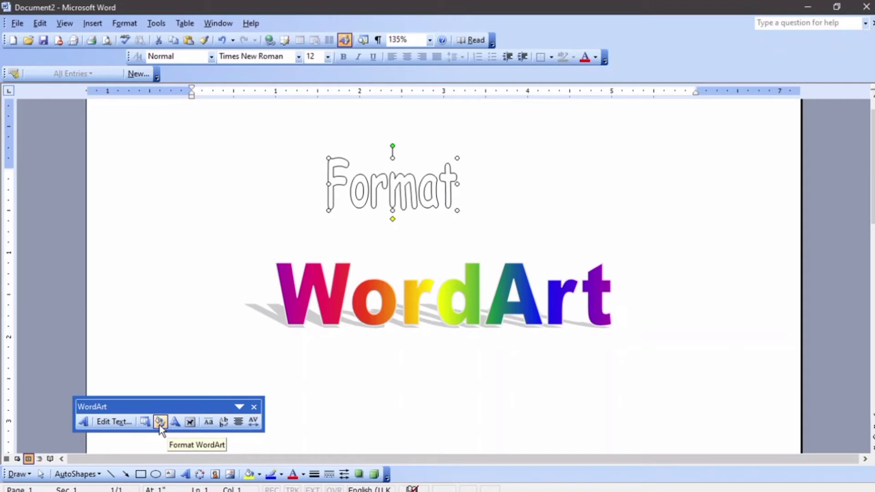
click(159, 422)
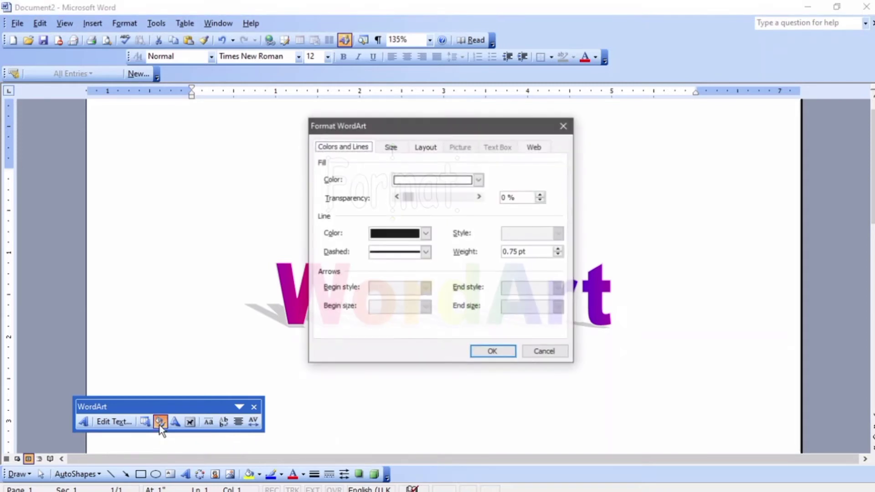
click(544, 352)
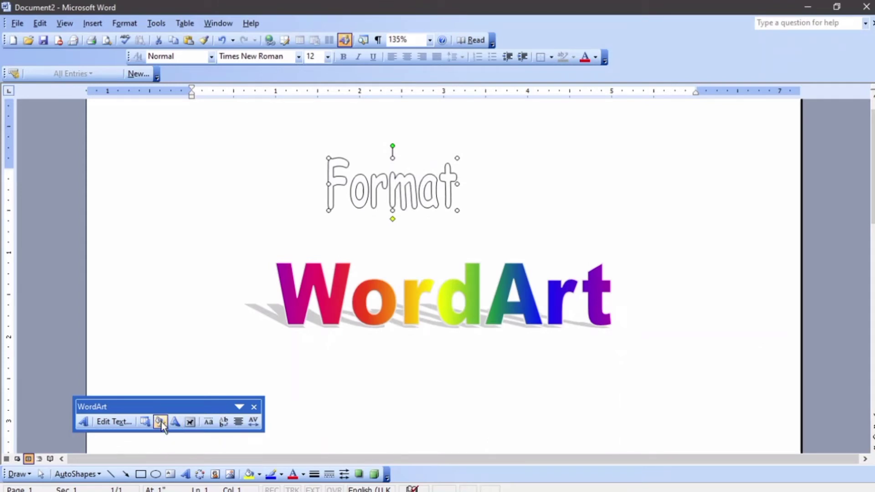
click(124, 22)
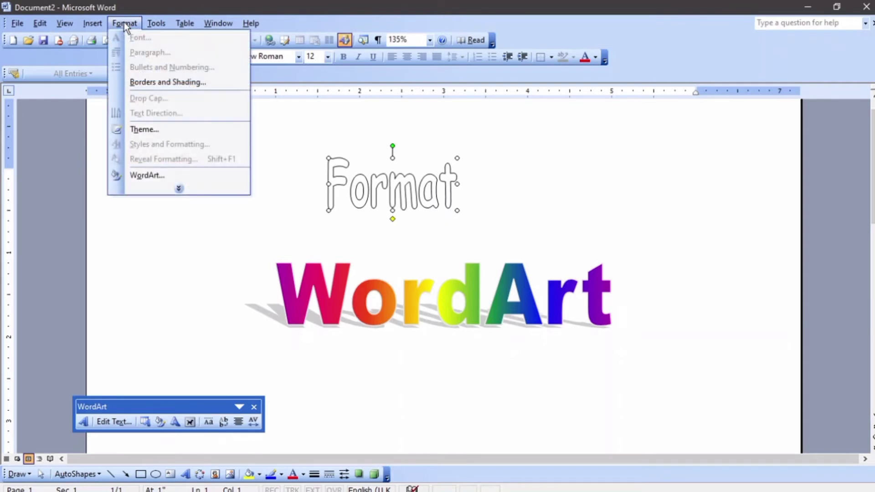
click(353, 193)
click(554, 179)
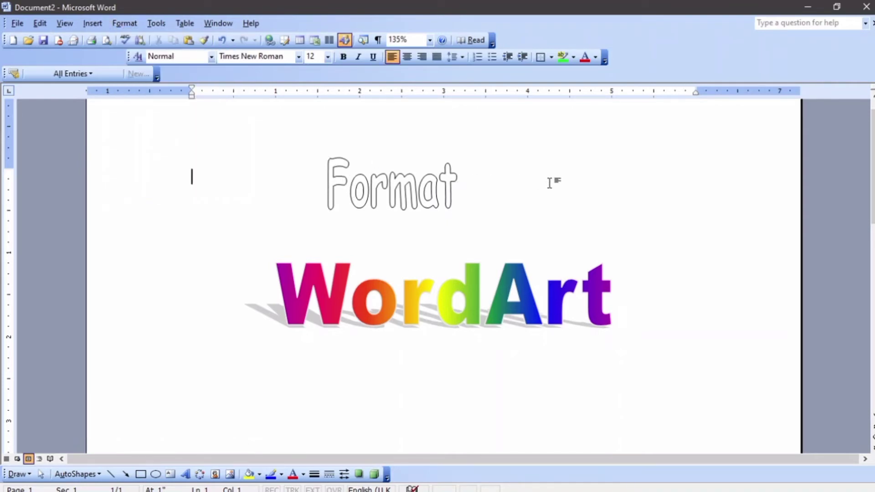
Give the "Format" WordArt a solid purple fill and a magenta outline
click(391, 192)
click(124, 23)
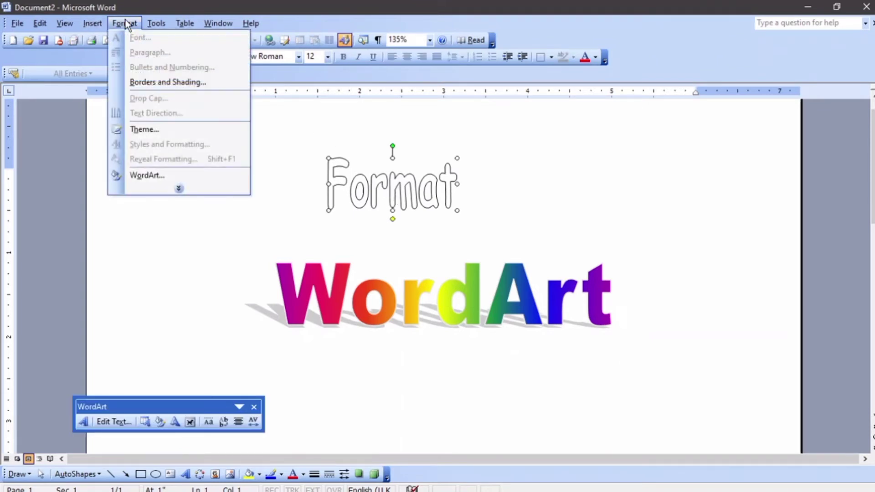
click(155, 86)
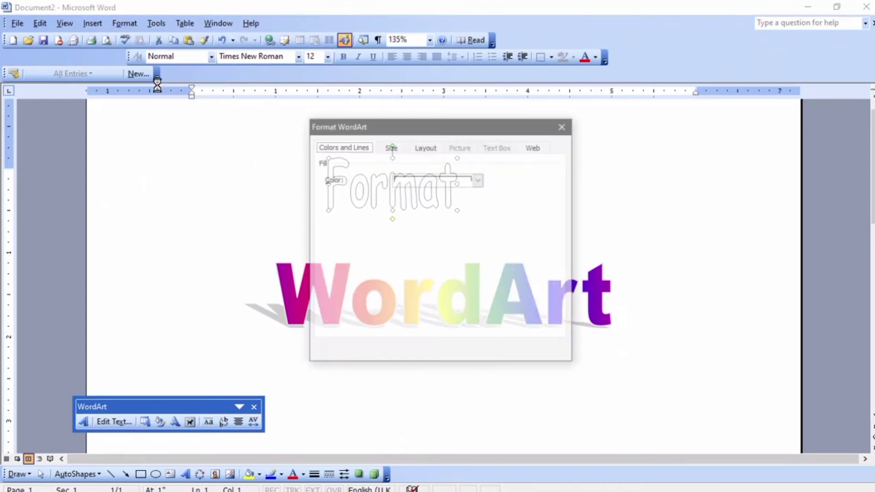
click(444, 182)
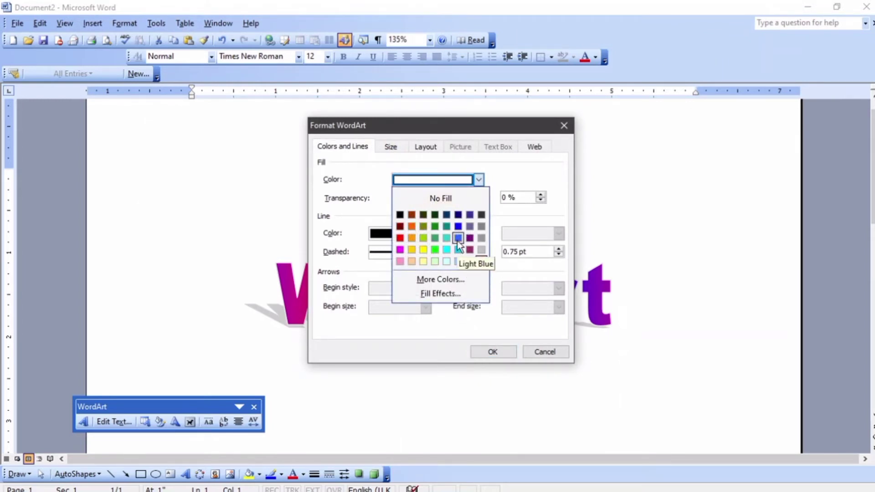
click(474, 239)
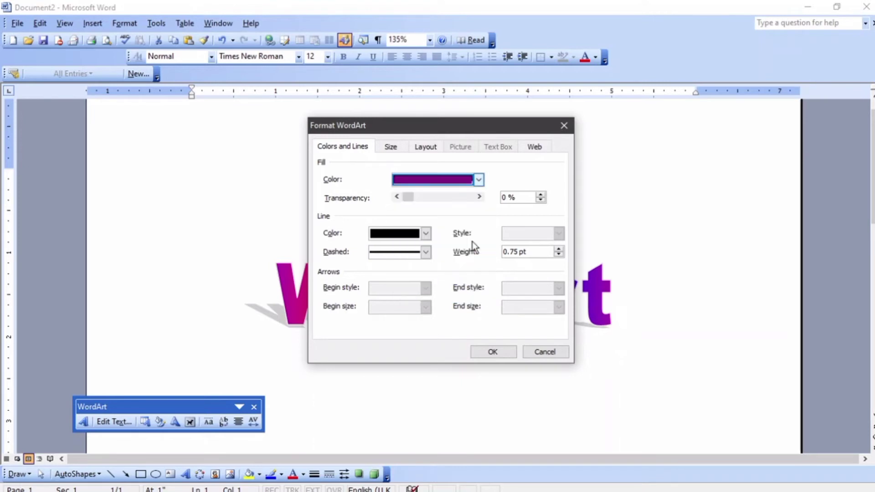
click(423, 239)
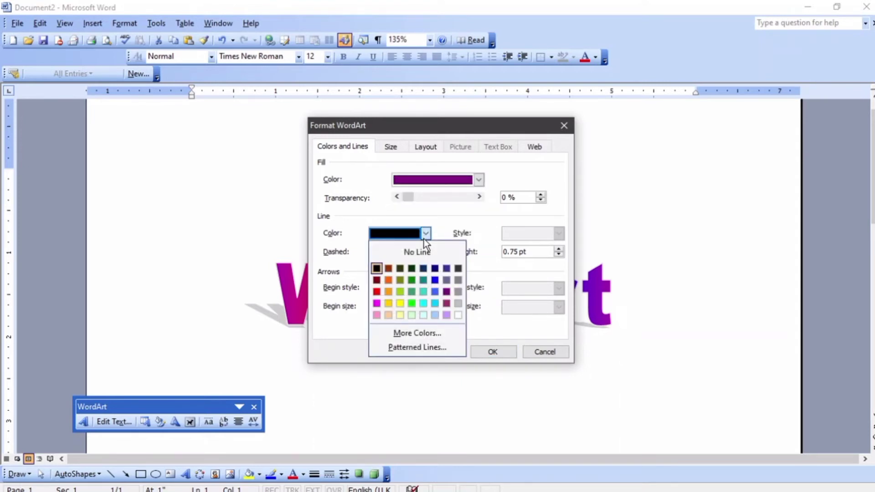
click(377, 303)
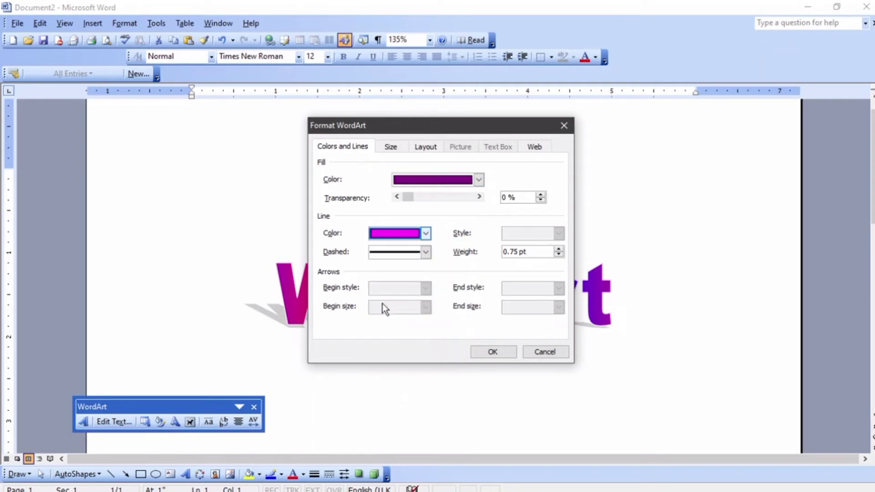
click(496, 348)
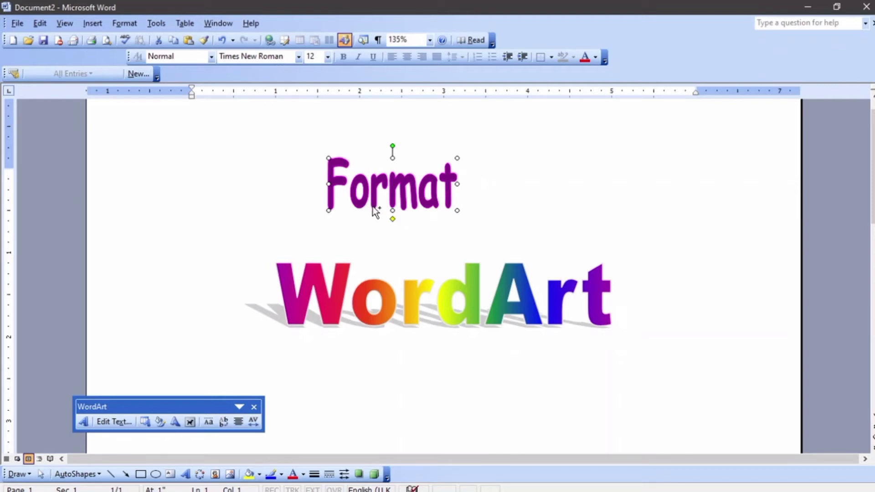
key(ctrl+z)
key(ctrl+y)
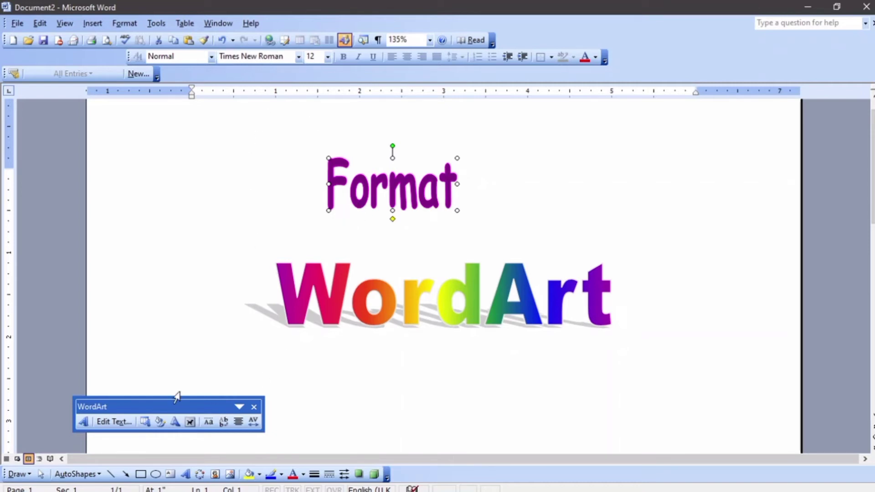
Apply a two-color gradient fill of orange and blue with Diagonal up shading to the "Format" WordArt
click(161, 422)
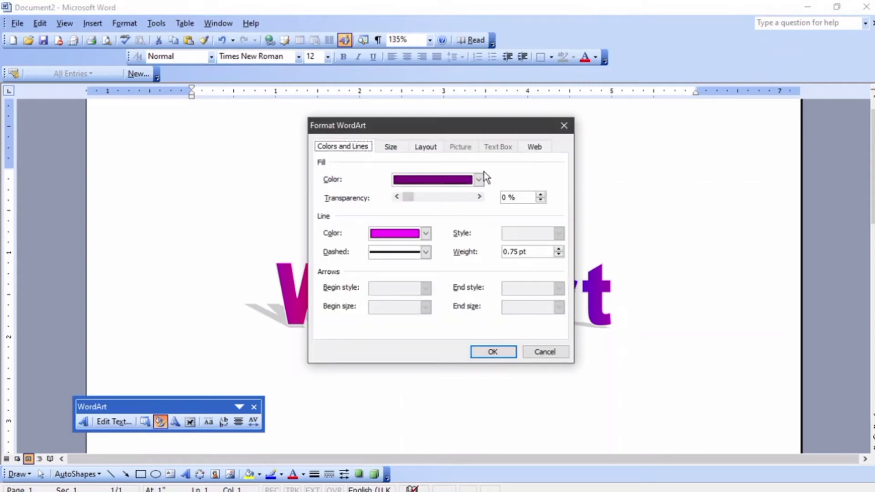
click(478, 180)
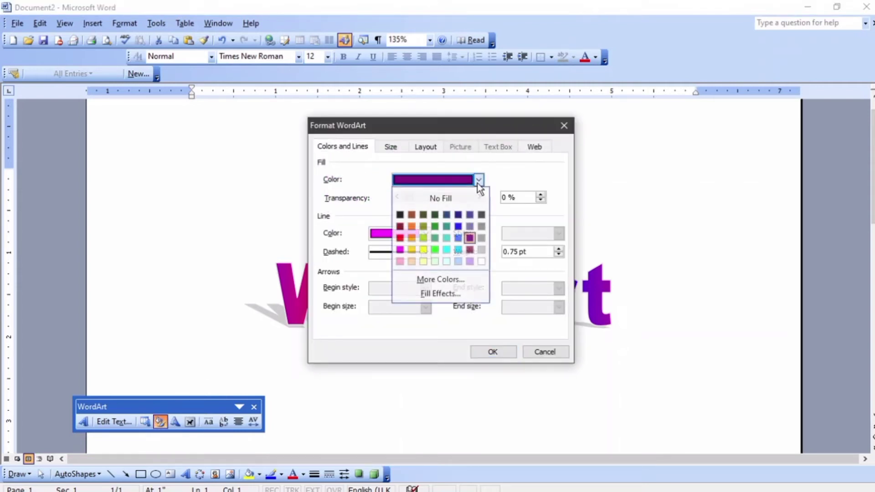
click(457, 292)
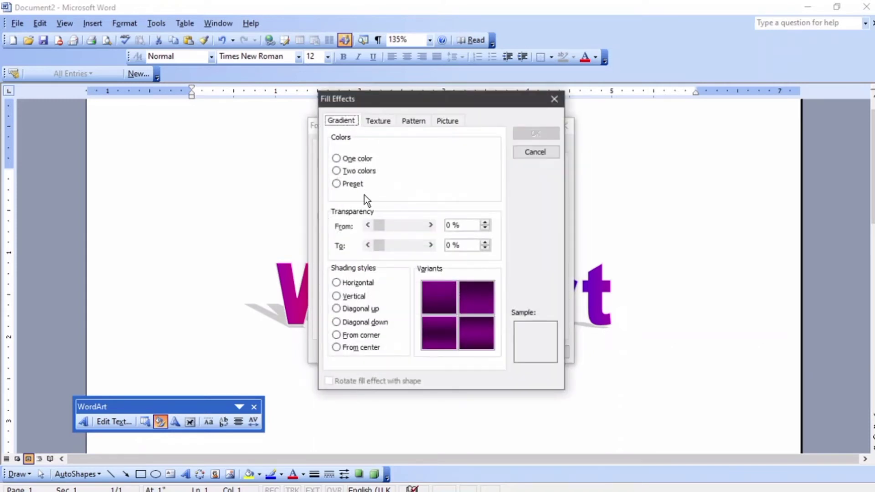
click(365, 176)
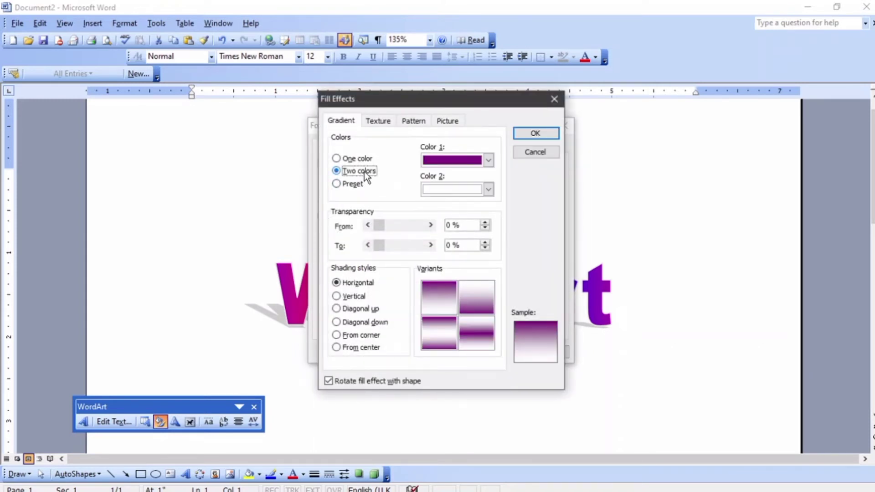
click(488, 160)
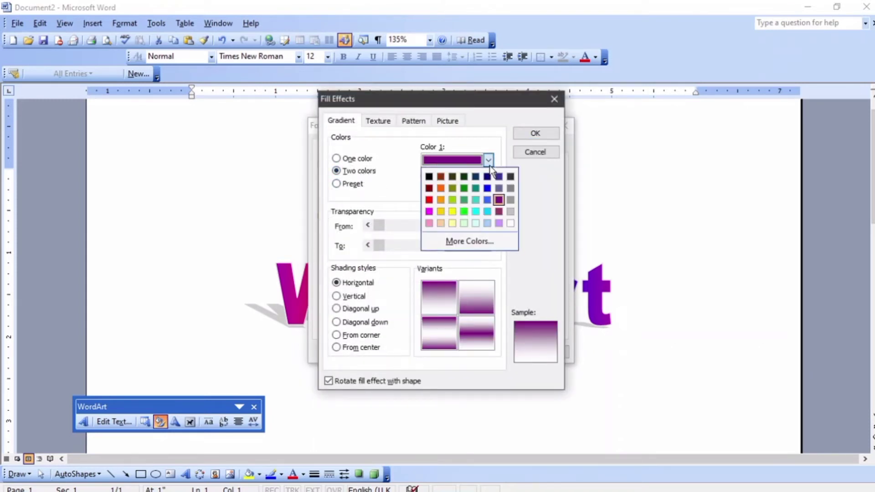
click(441, 187)
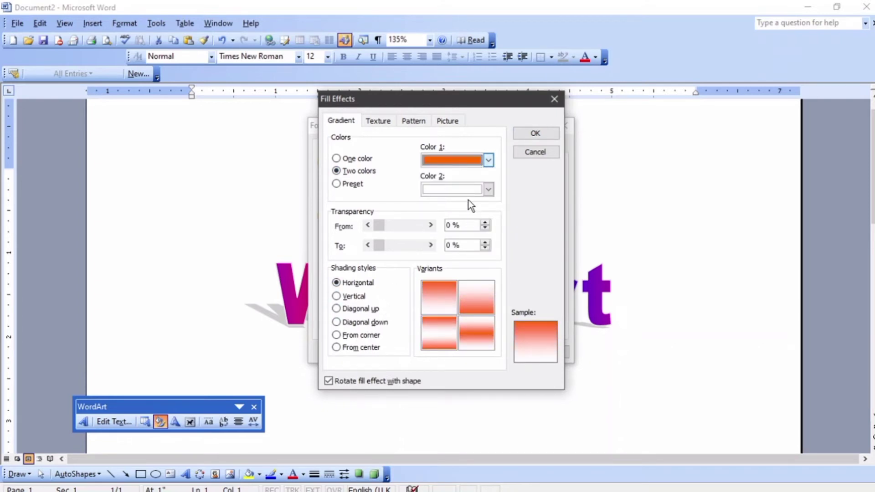
click(488, 189)
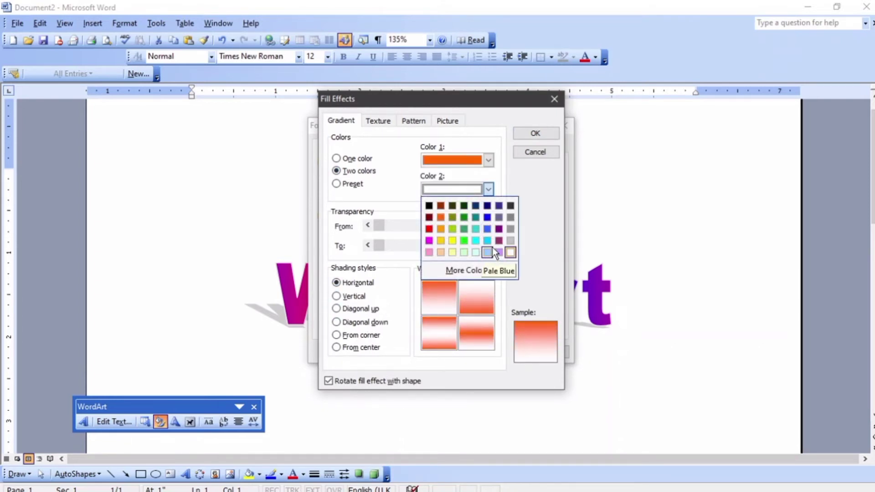
click(486, 219)
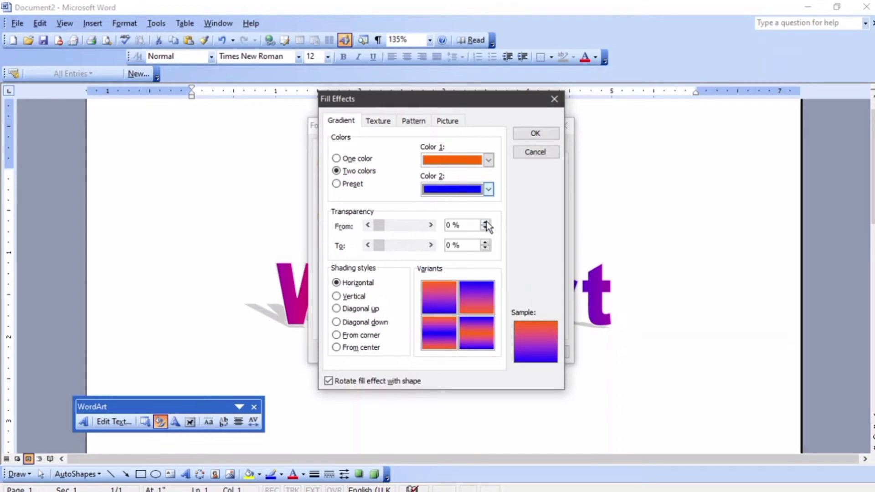
click(366, 310)
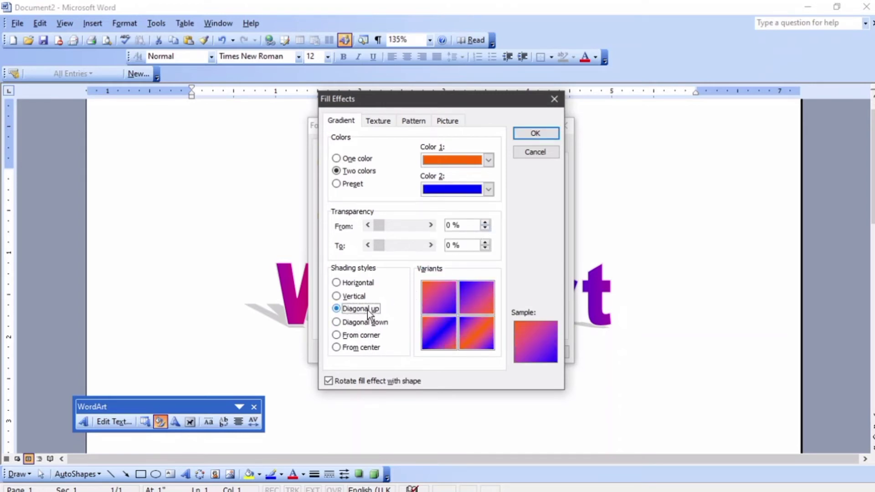
click(553, 135)
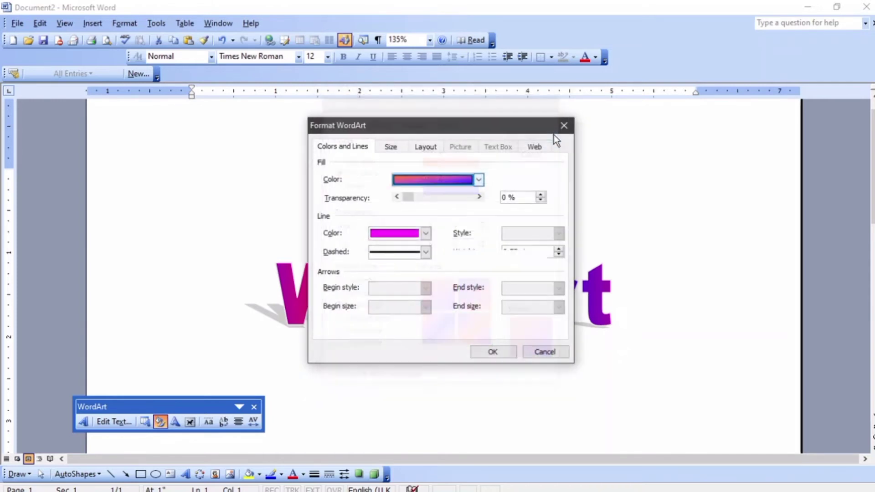
click(481, 351)
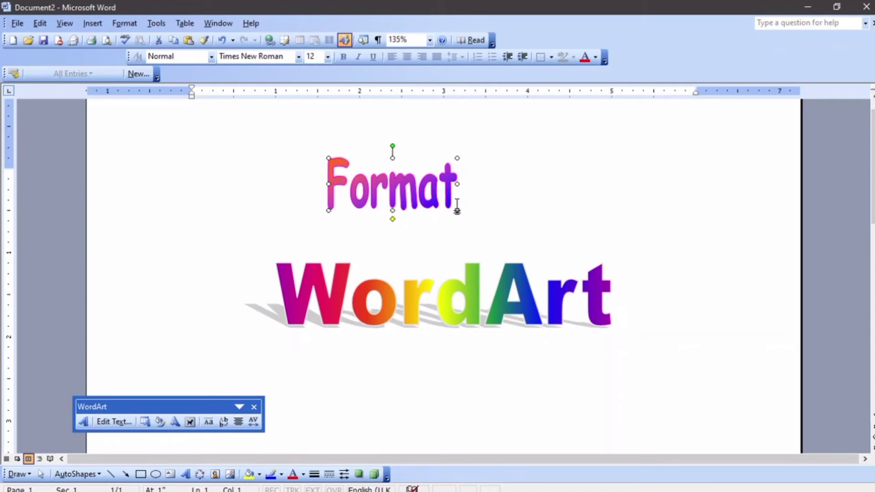
Enlarge the "Format" WordArt to about 3.6 inches wide and 0.9 inch high, and delete the rainbow WordArt below it
drag(457, 209, 632, 231)
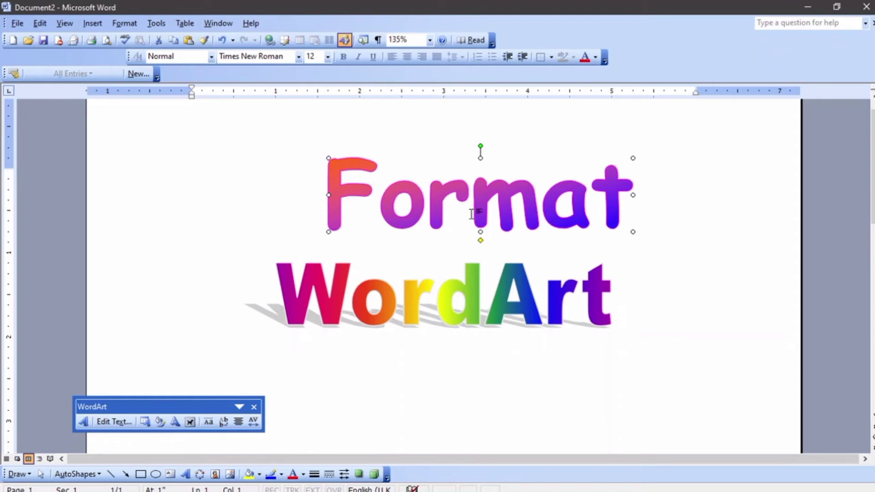
click(432, 292)
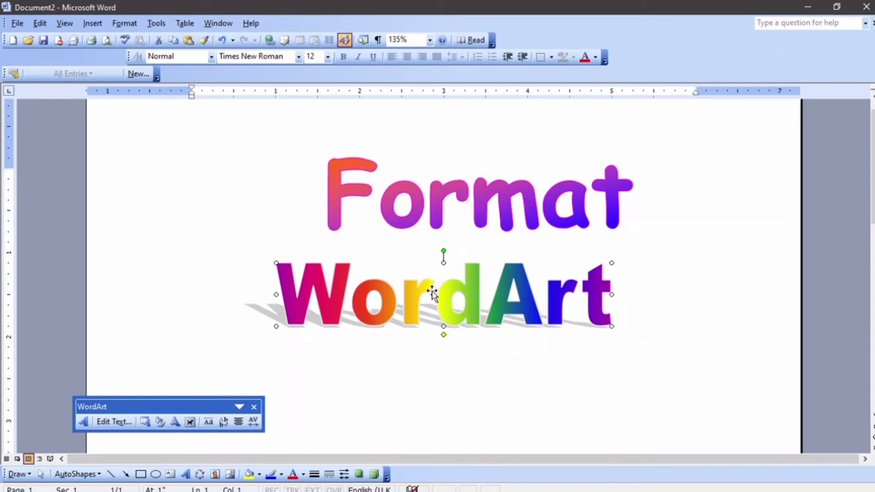
key(Delete)
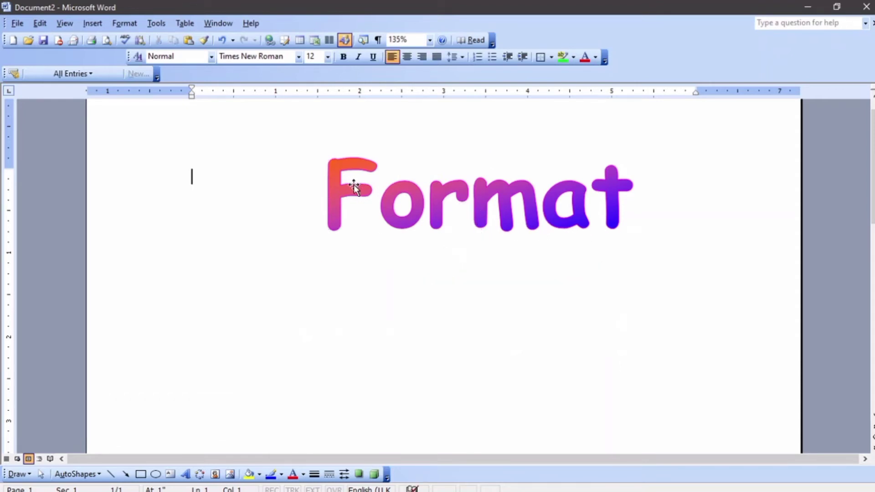
Move the "Format" WordArt about 1 inch to the left and 0.25 inch down the page
click(326, 197)
drag(326, 197, 285, 217)
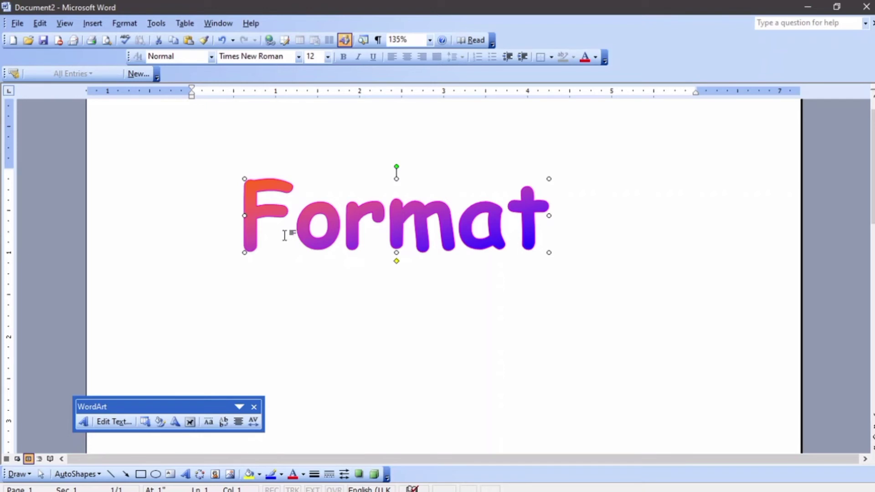
Try a downward-curving, tapering shape on the "Format" WordArt, and undo the shape change
click(174, 426)
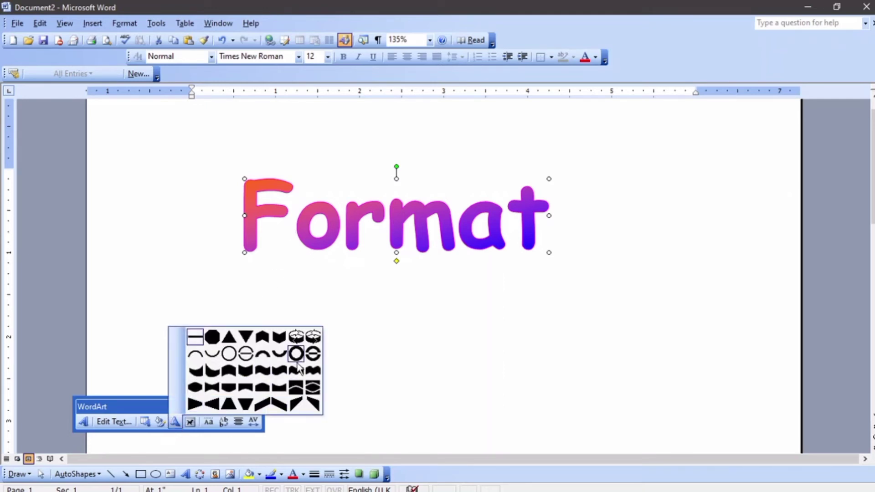
click(213, 371)
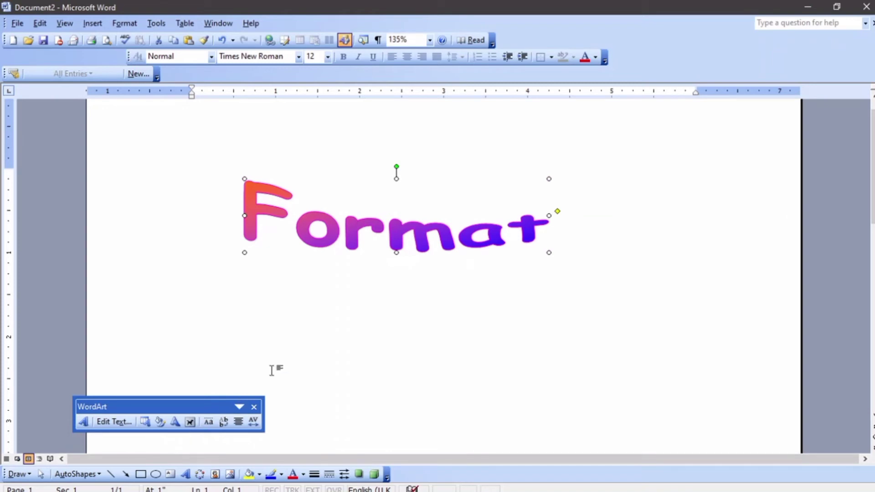
click(346, 338)
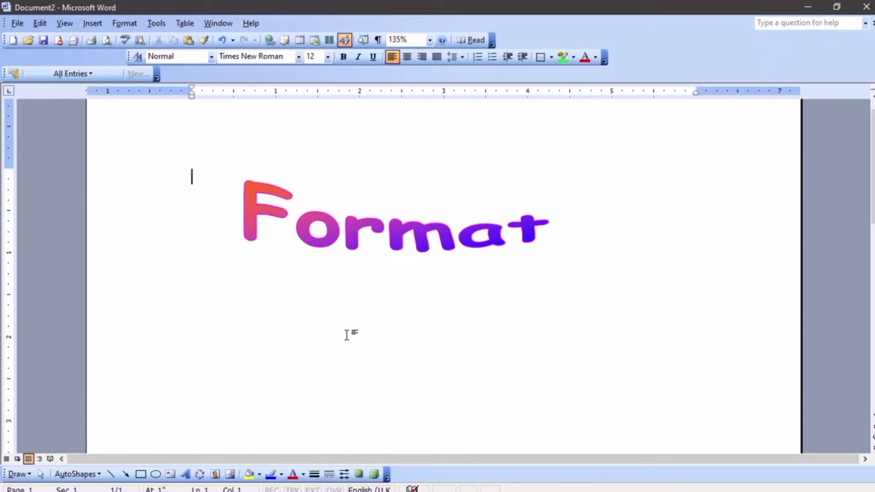
key(ctrl+z)
key(ctrl+z)
key(ctrl+z)
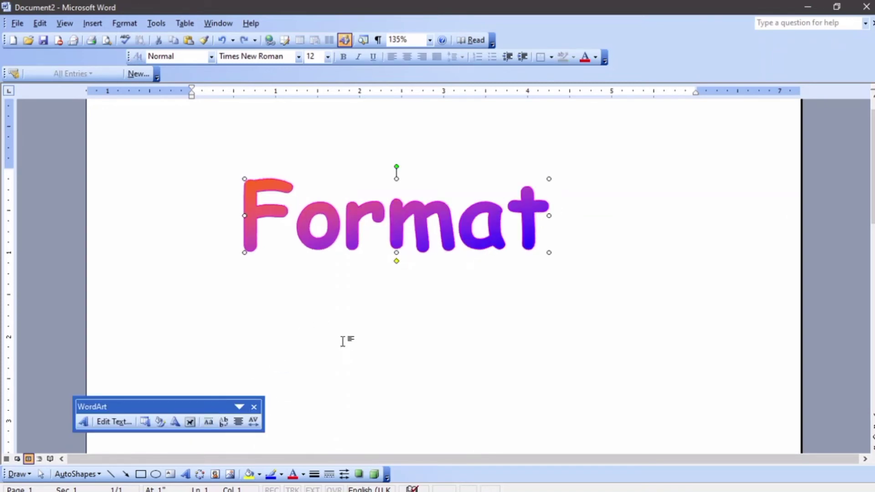
Try same letter heights on the "Format" WordArt and restore its normal letter heights
click(209, 425)
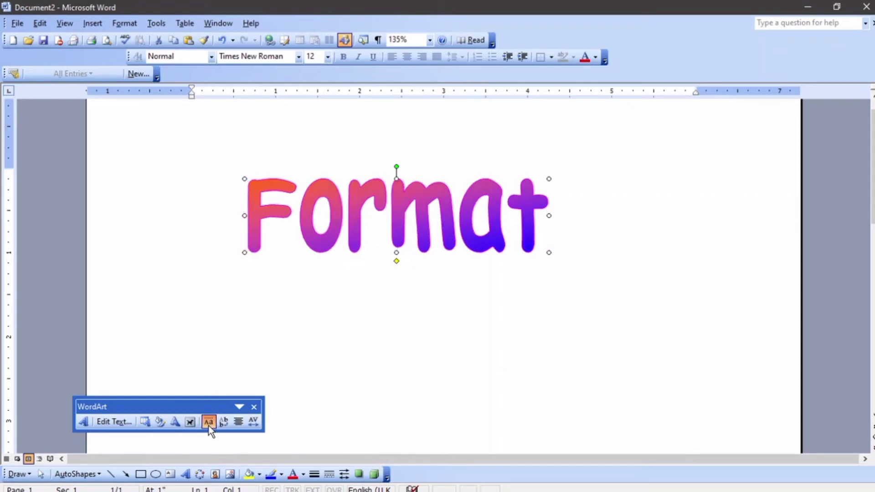
click(209, 425)
click(209, 425)
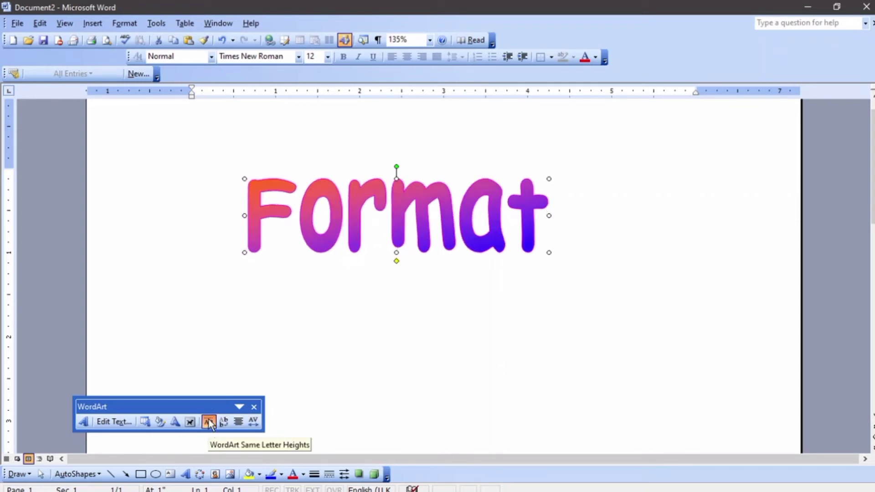
click(209, 424)
click(208, 424)
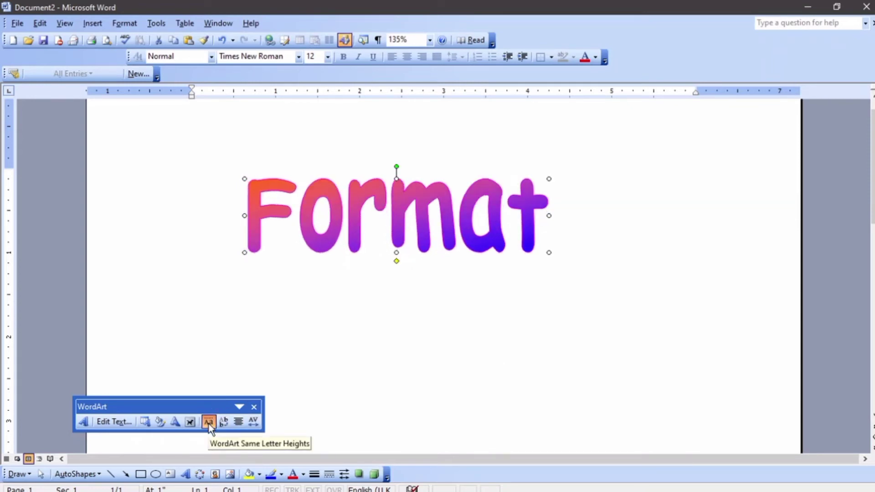
click(209, 424)
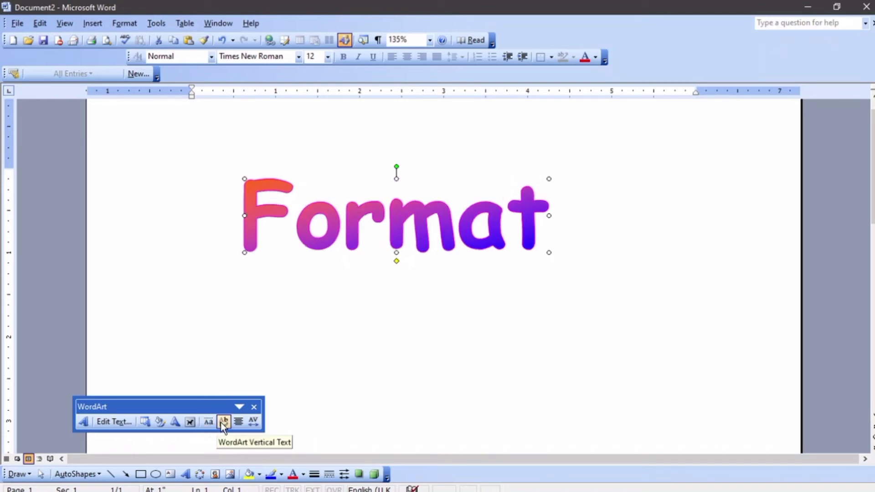
Try vertical text on the "Format" WordArt and return it to horizontal text
click(223, 424)
scroll(353, 301, down, 3)
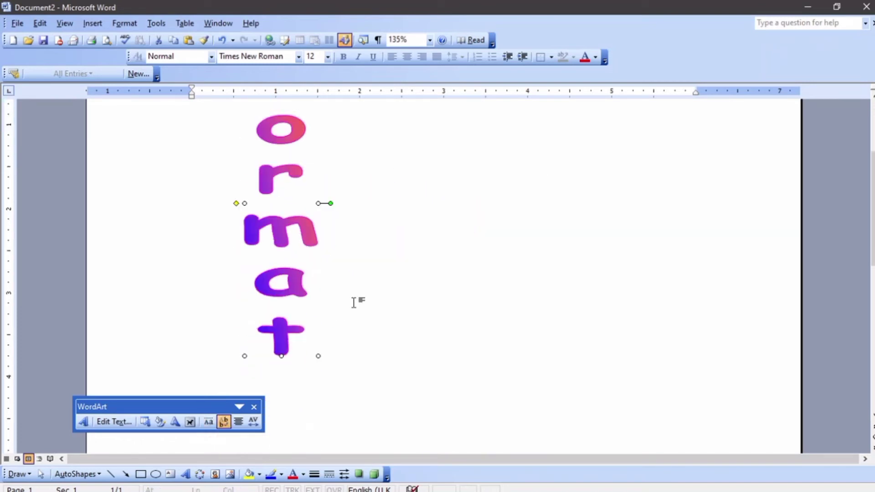
scroll(354, 302, up, 1)
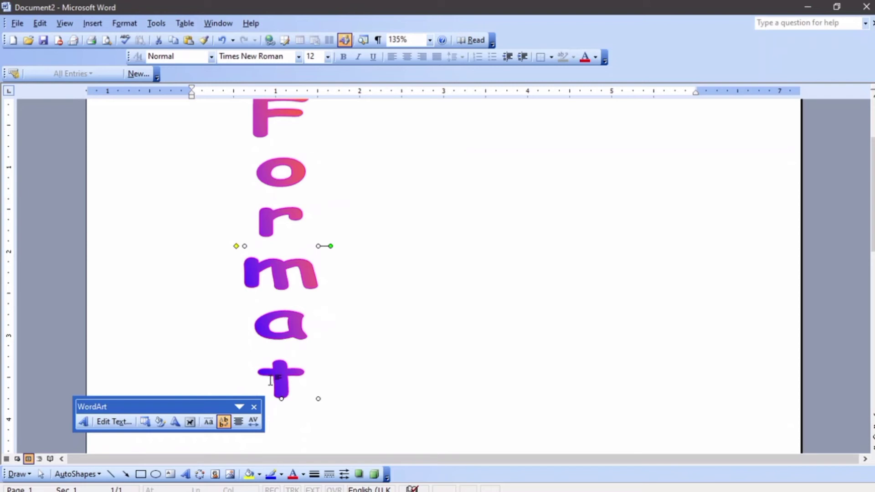
click(224, 421)
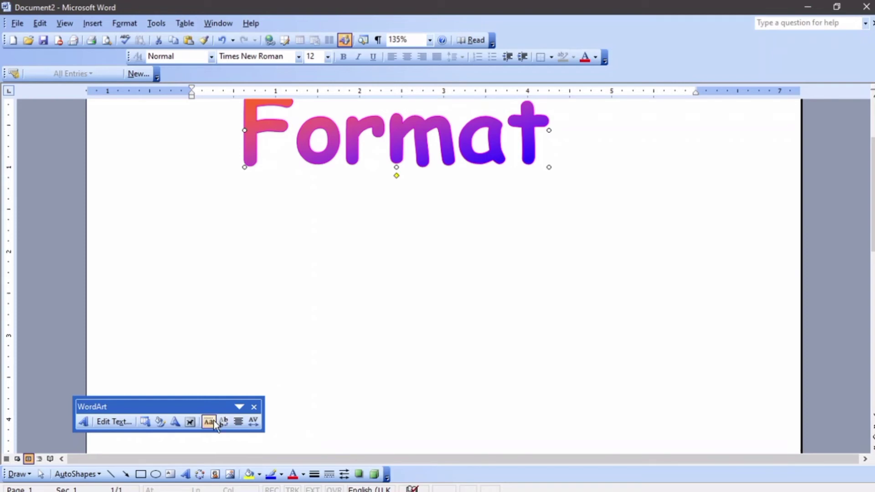
Apply the downward-curving shape that tapers toward the last letter to the "Format" WordArt
click(175, 421)
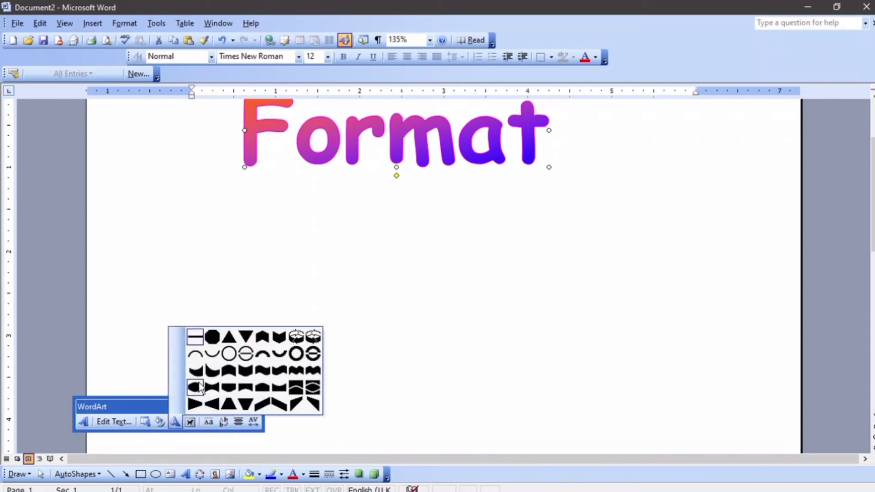
click(211, 373)
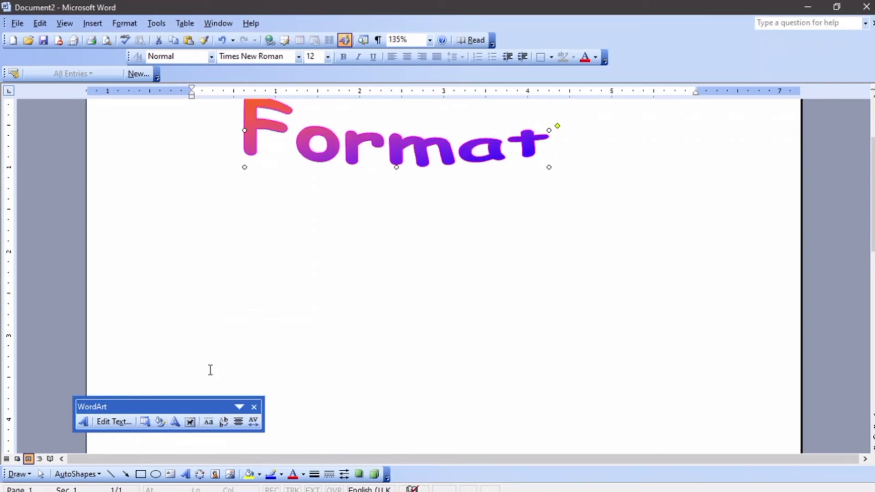
scroll(338, 289, up, 5)
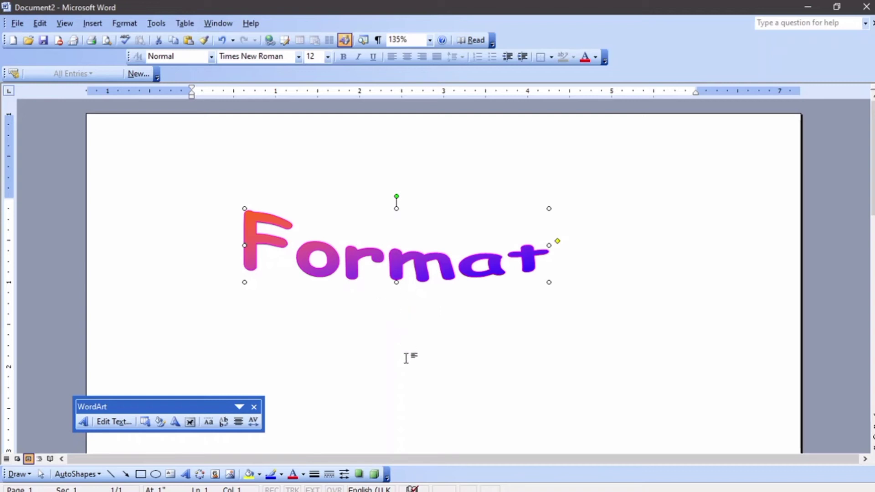
Try three shadow styles on the "Format" WordArt: an upper-left offset, a perspective shadow below, and a closer upper-left shadow
click(359, 475)
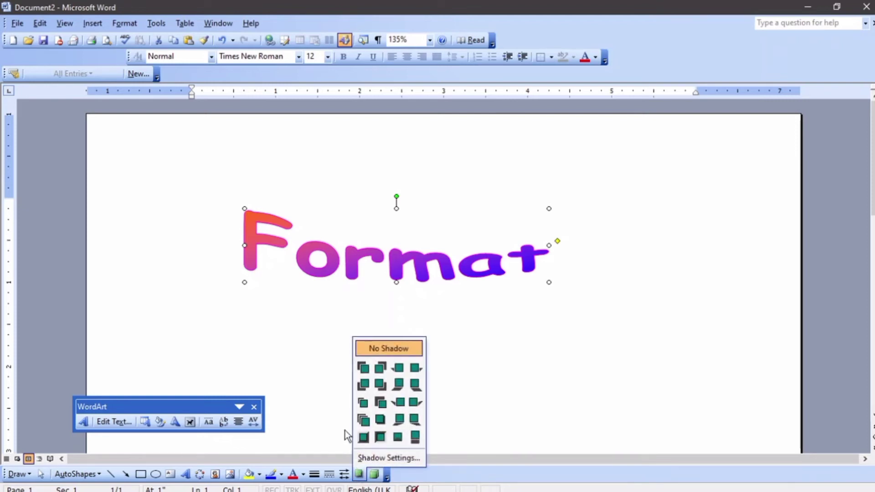
click(363, 369)
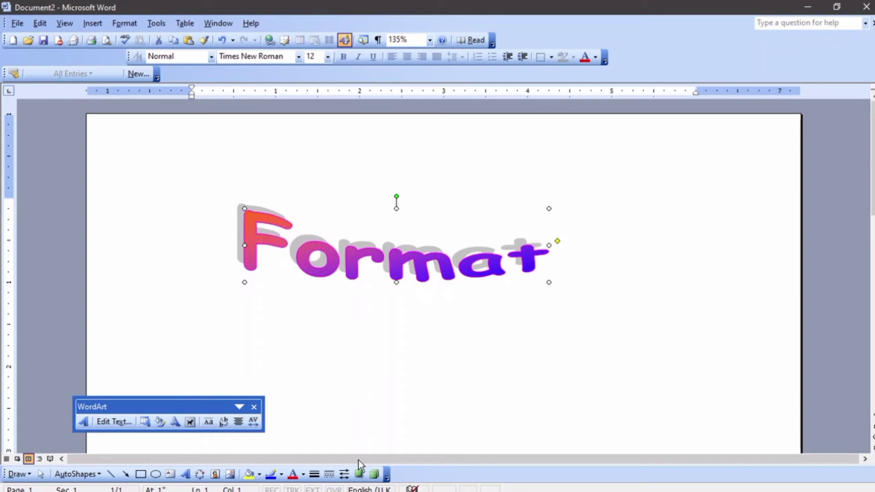
click(358, 475)
click(412, 418)
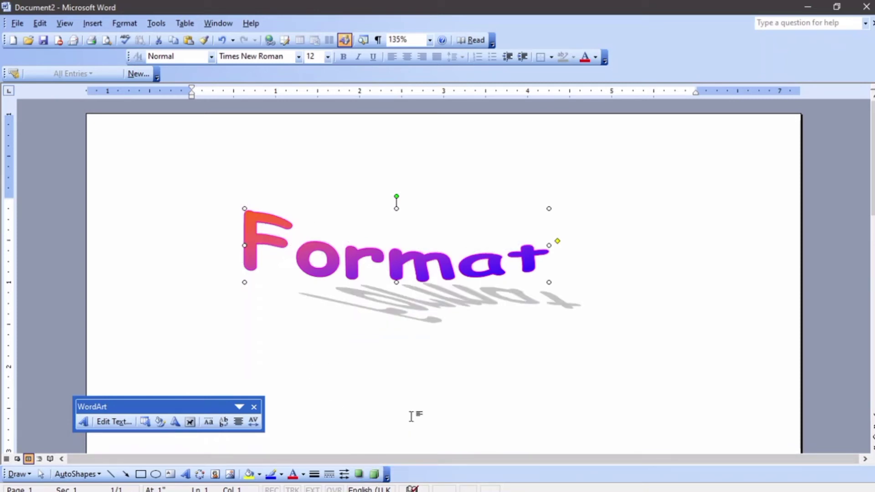
click(358, 474)
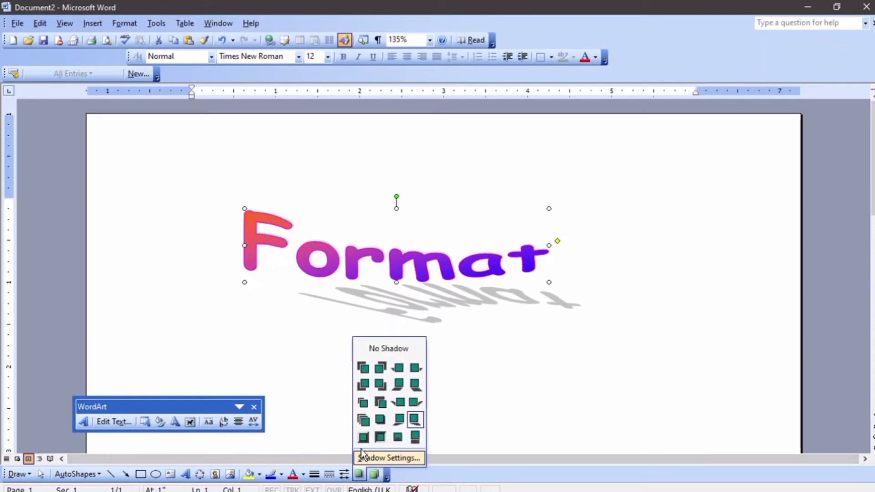
click(368, 416)
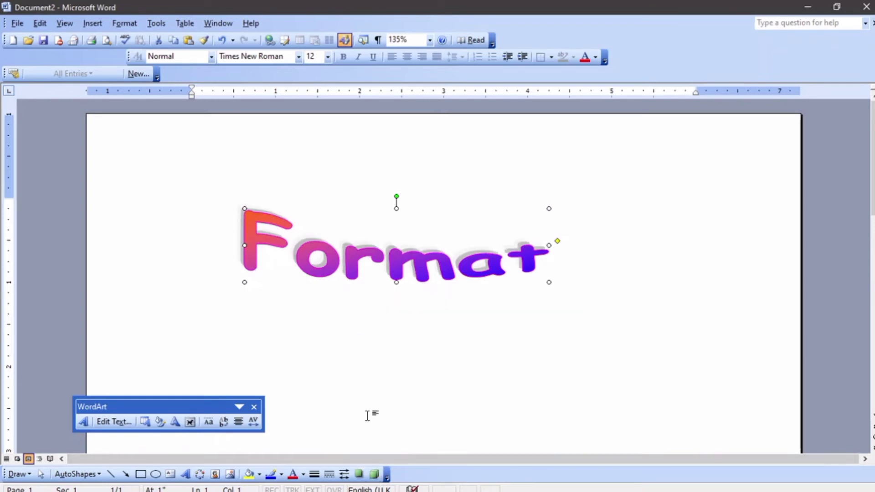
Try several 3-D styles on the "Format" WordArt, and set it back to No 3-D
click(377, 481)
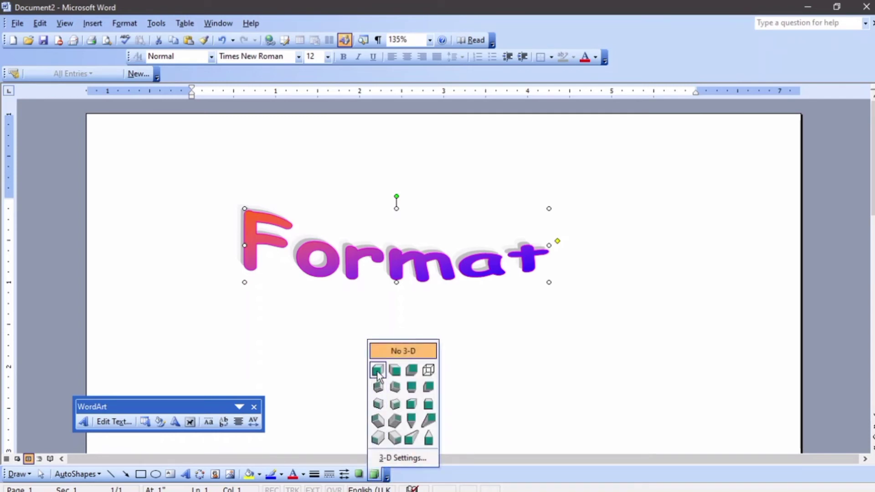
click(377, 372)
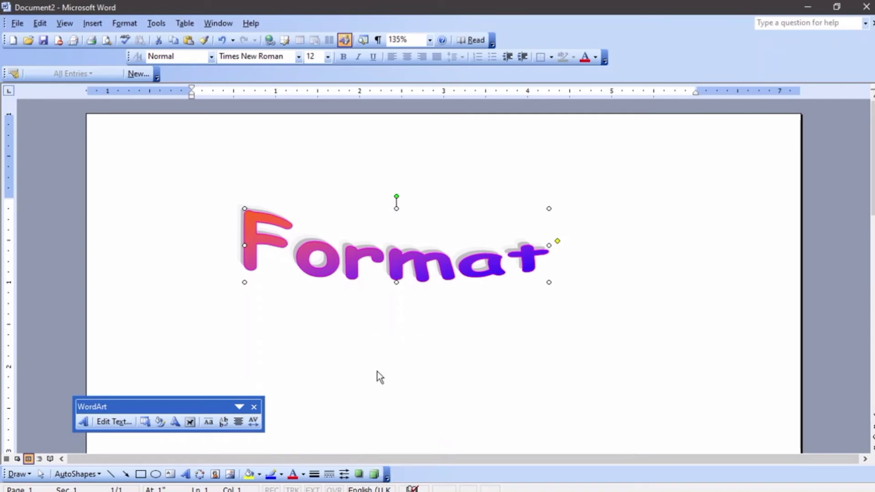
click(375, 474)
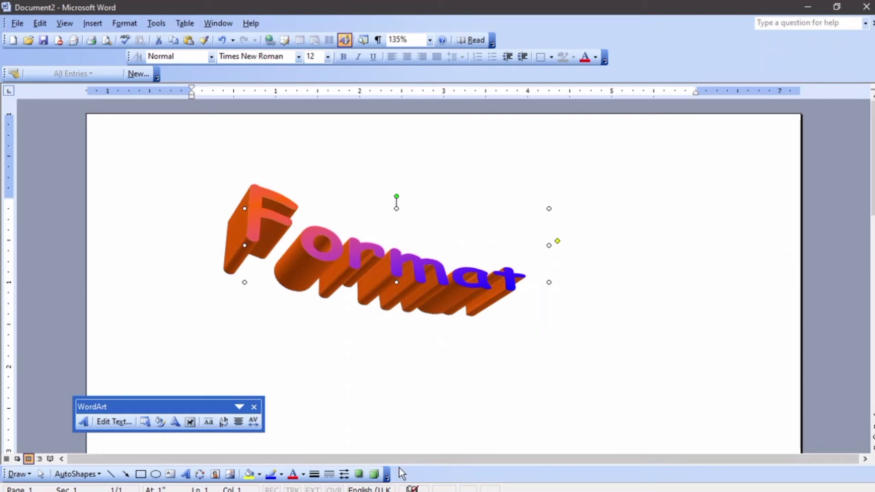
click(374, 474)
click(382, 426)
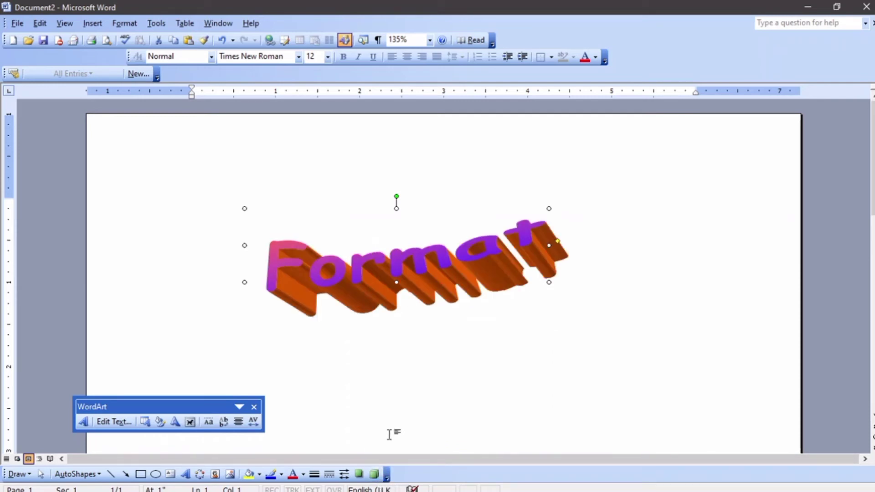
click(374, 475)
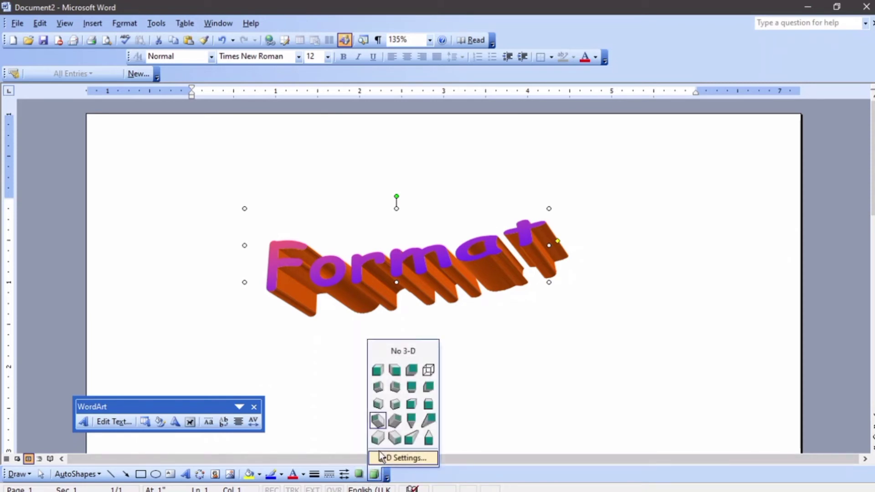
click(404, 356)
Give the "Format" WordArt a gray shadow offset up and to the left, and adjust how strongly its curve tapers
click(359, 474)
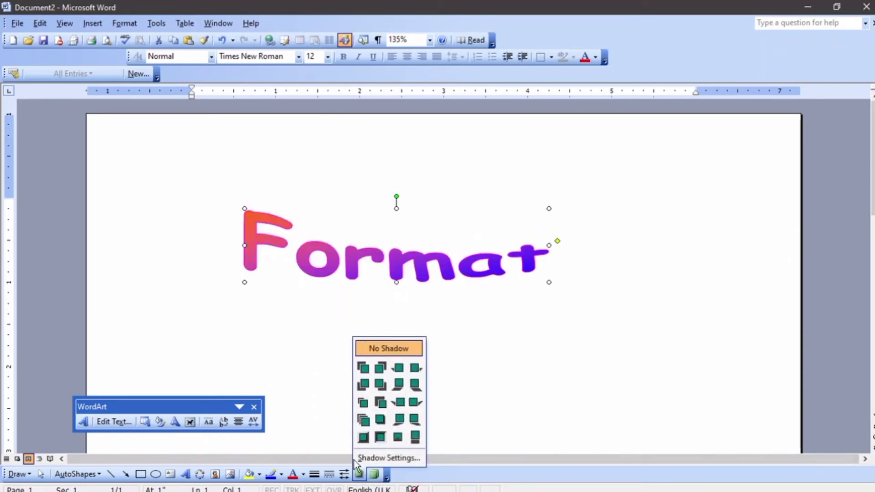
click(363, 367)
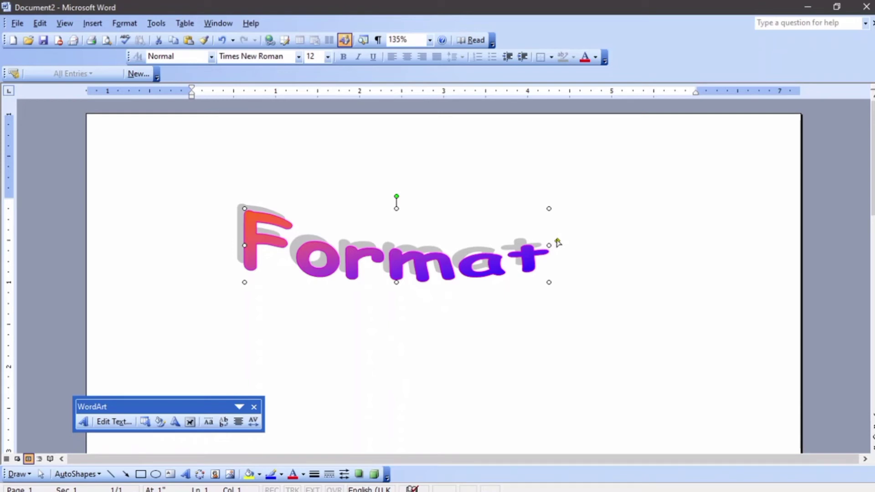
drag(557, 240, 649, 161)
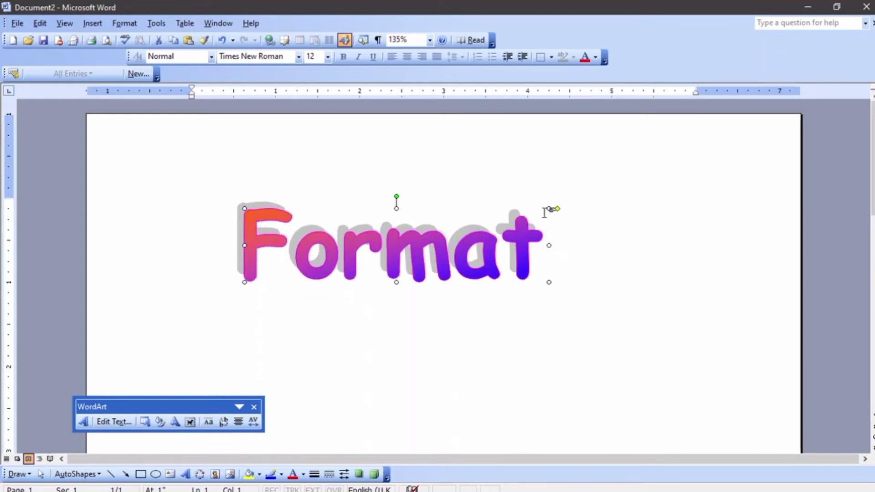
drag(558, 211, 535, 244)
Rotate the "Format" WordArt upside down and delete it from the document
drag(394, 195, 404, 274)
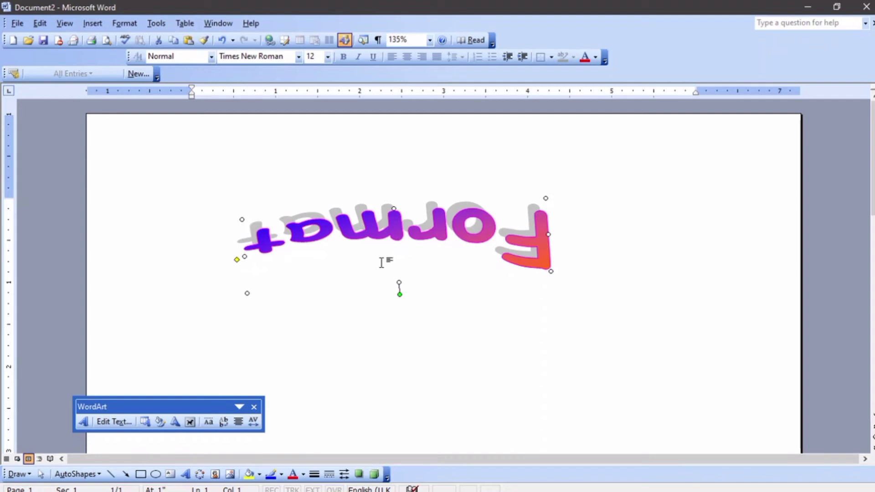
click(419, 221)
click(395, 234)
key(Delete)
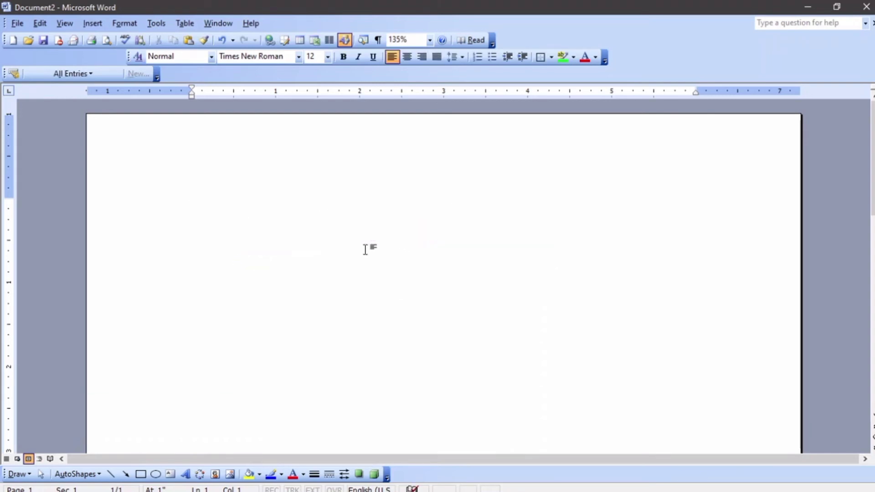
Check the lesson objectives in the "Ms word manual edited" document and return to Document2
mouse_move(276, 487)
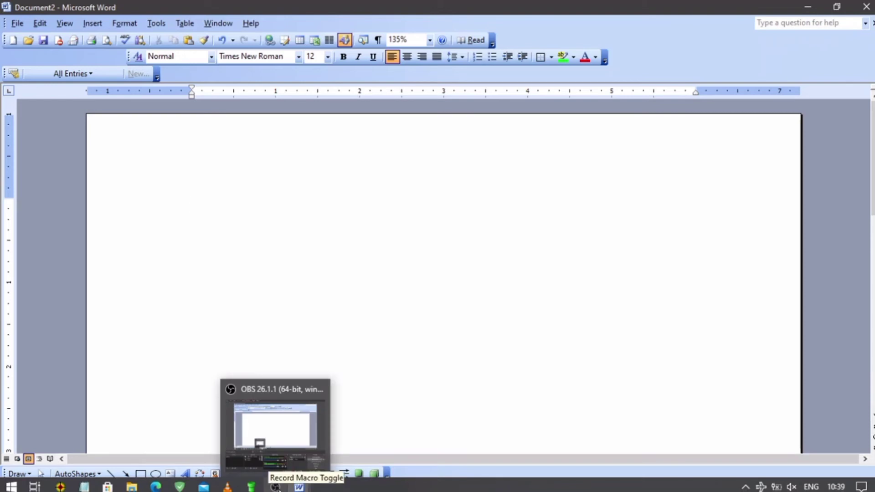
click(235, 415)
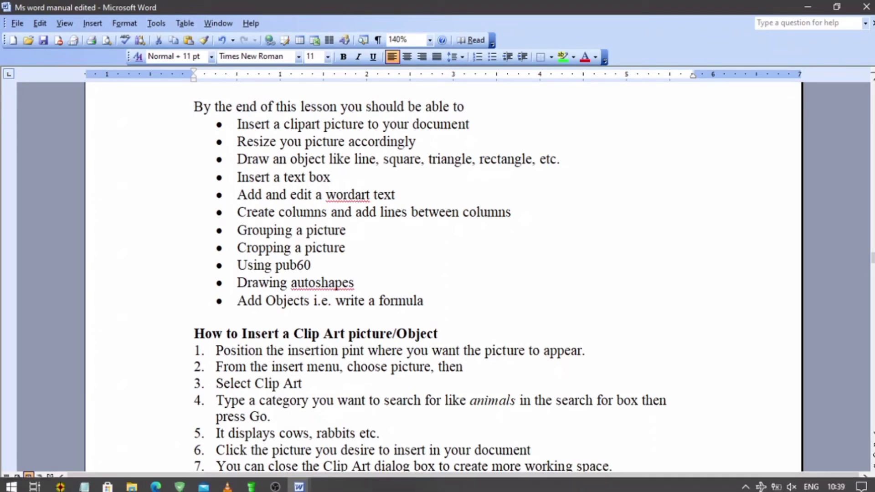
mouse_move(299, 487)
click(322, 459)
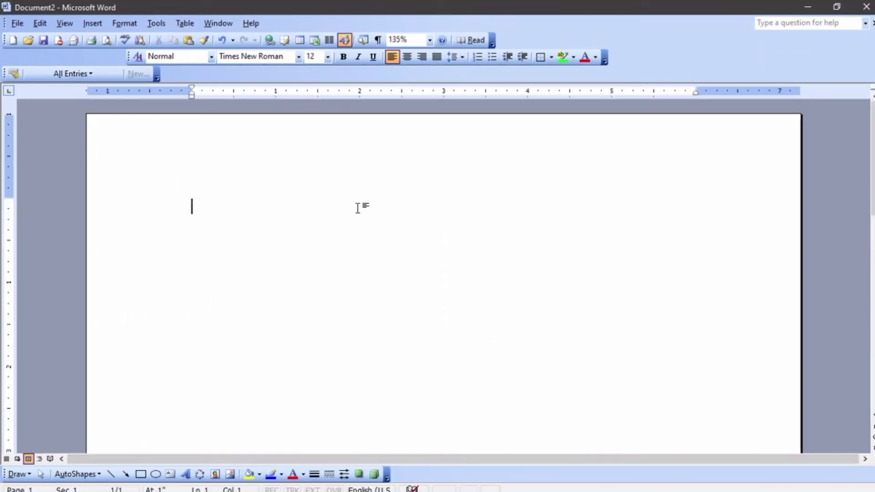
Start inserting a picture from file and browse from My Computer to Local Disk (C:)
click(98, 24)
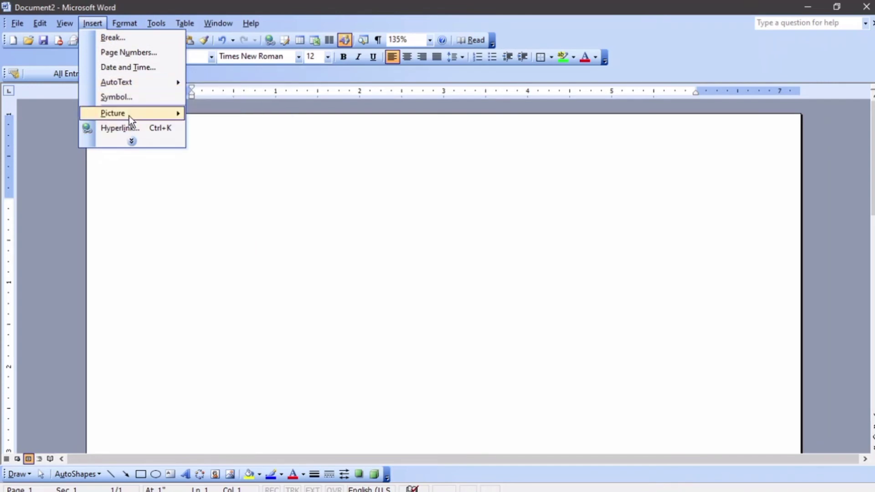
mouse_move(136, 116)
click(224, 130)
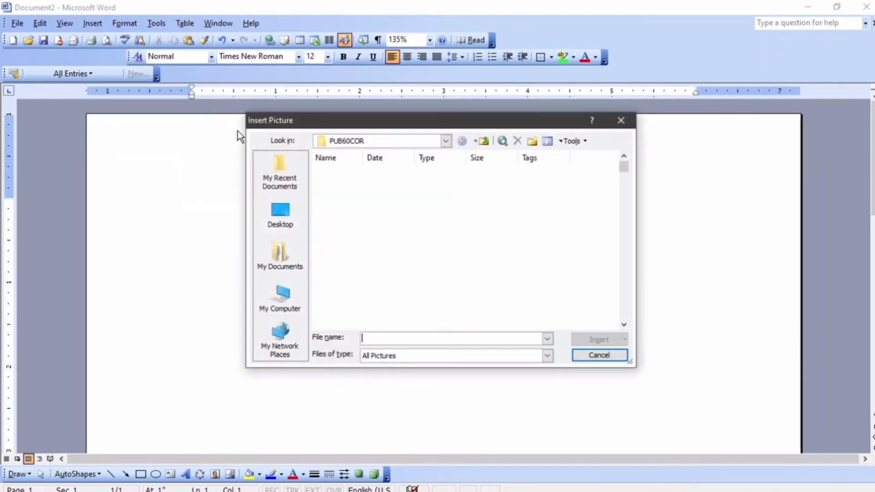
click(271, 304)
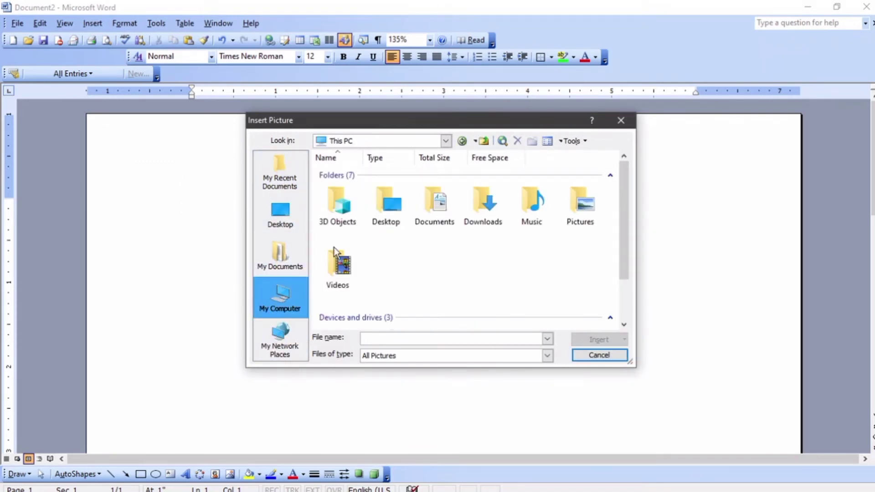
scroll(387, 240, down, 2)
double_click(349, 287)
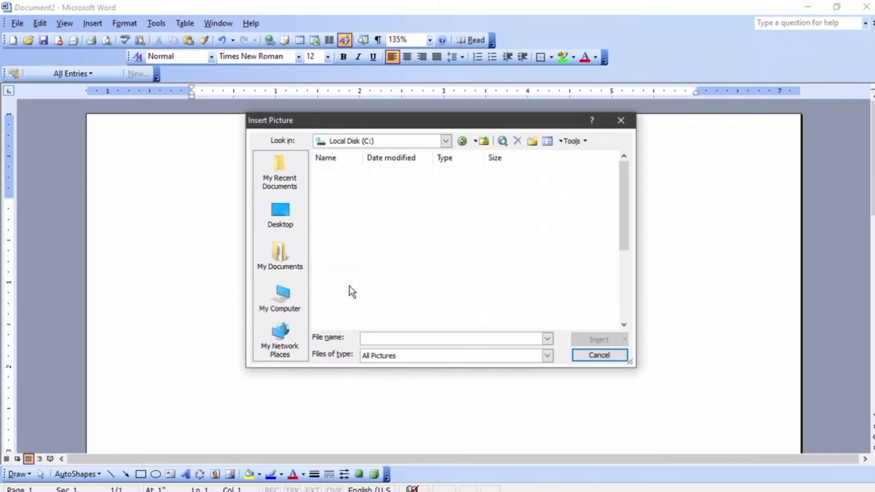
Look through the folders on Local Disk (C:) and open Program Files (x86)
scroll(370, 258, down, 2)
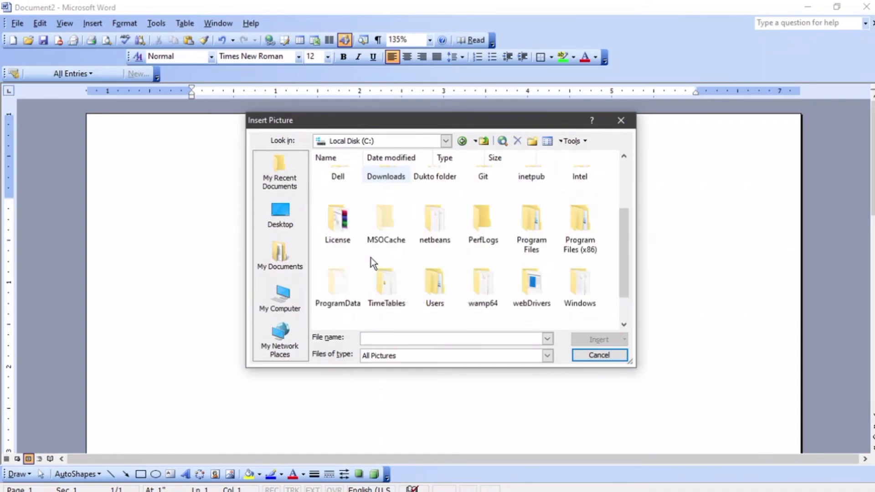
scroll(371, 258, up, 2)
scroll(370, 258, down, 2)
scroll(370, 258, down, 1)
scroll(483, 262, up, 2)
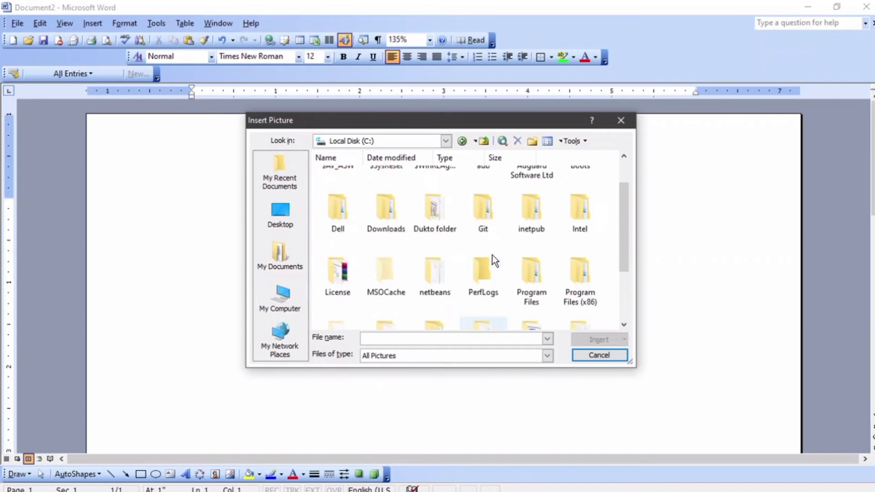
double_click(588, 281)
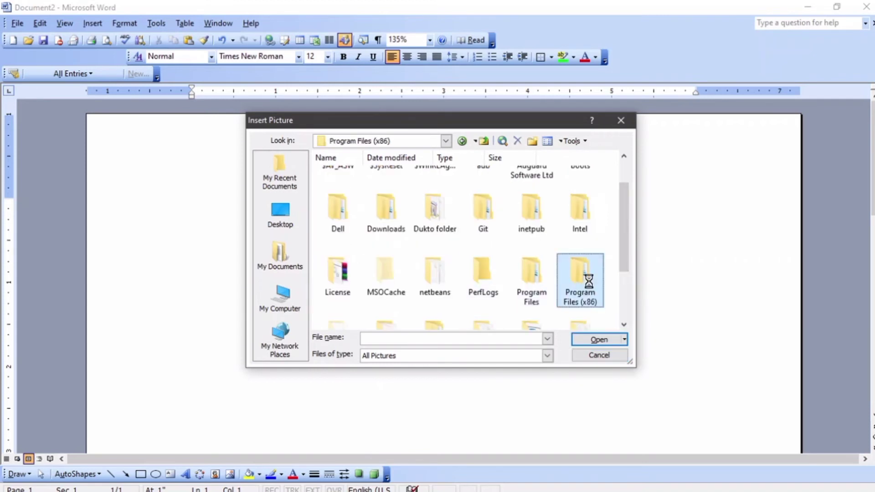
Browse from Program Files (x86) through Microsoft Office and CLIPART to the PUB60COR folder
scroll(384, 235, down, 2)
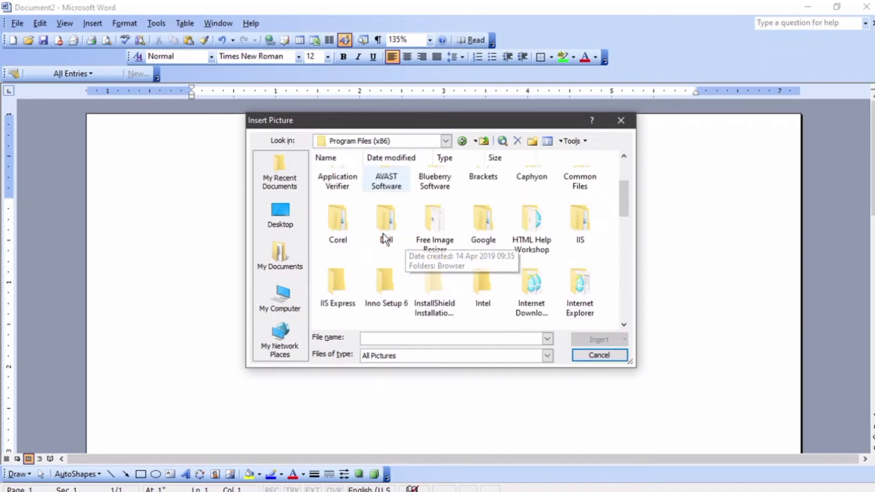
scroll(431, 266, down, 2)
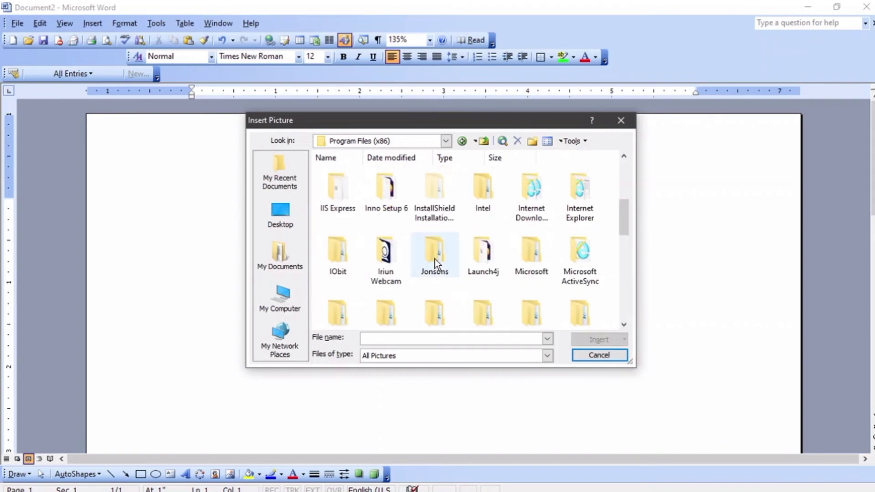
scroll(435, 260, down, 2)
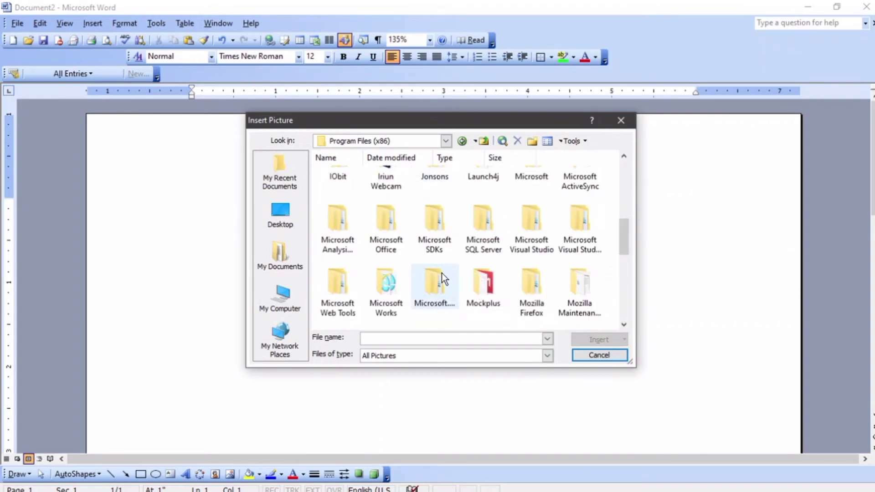
double_click(389, 242)
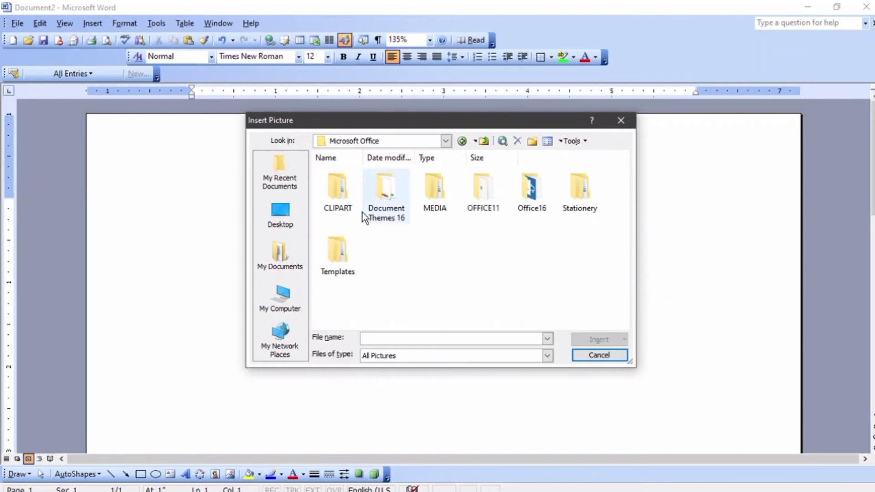
double_click(344, 195)
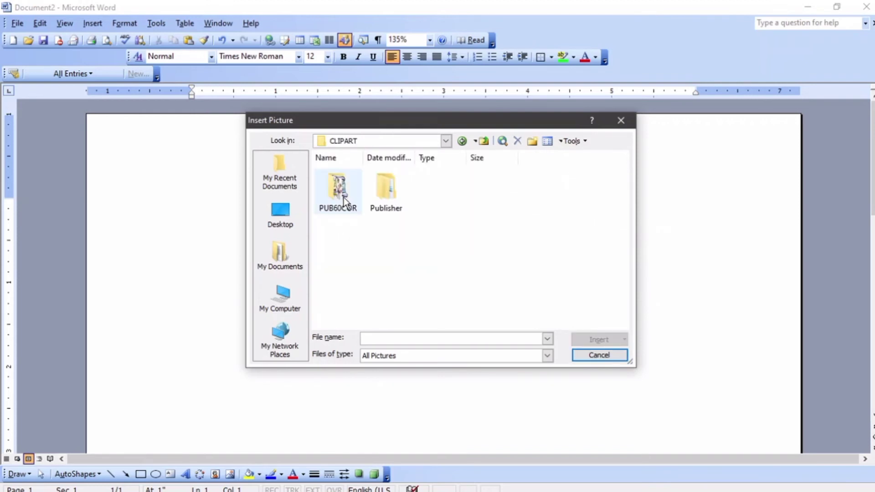
double_click(344, 196)
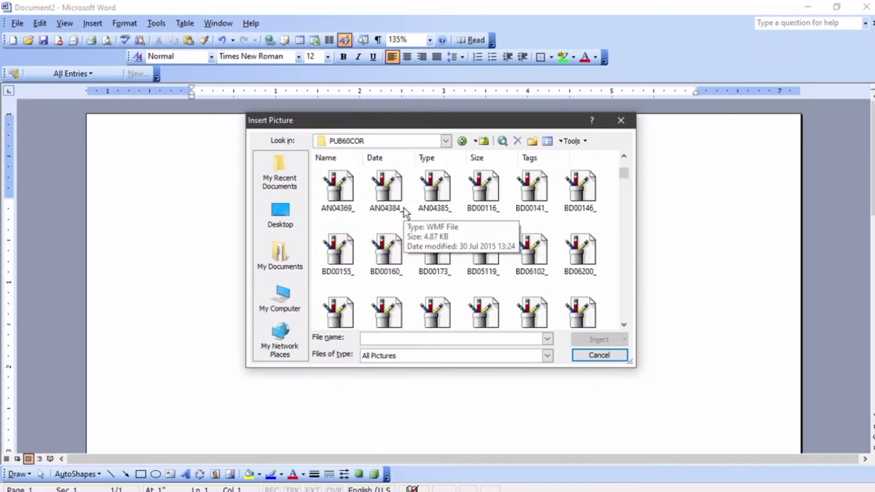
Browse the clip art files in PUB60COR and insert the framed pink heart picture into the document
scroll(405, 211, down, 10)
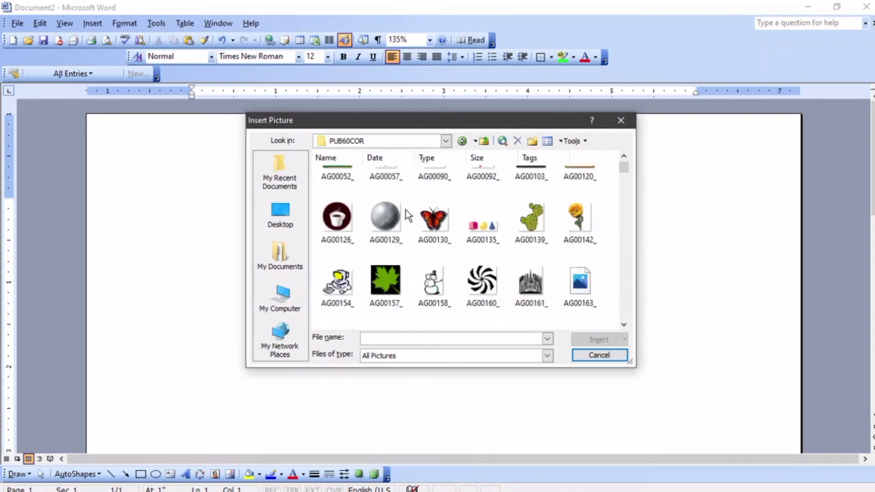
scroll(437, 246, down, 10)
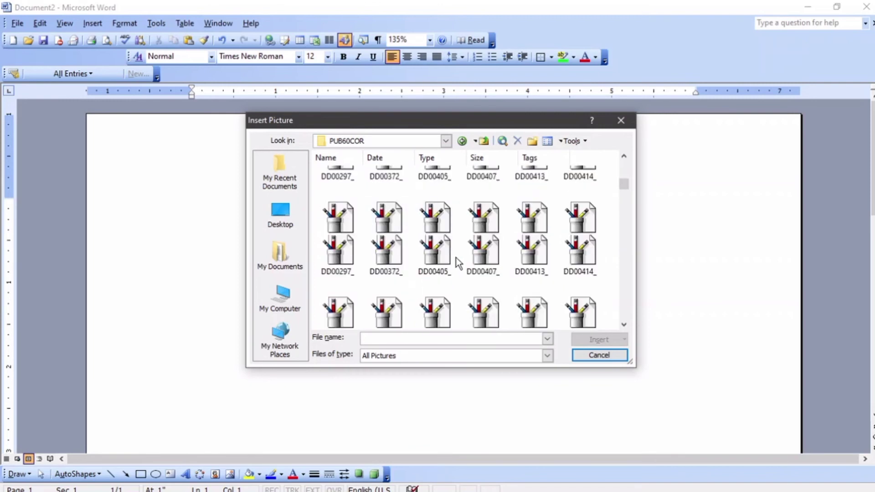
click(444, 235)
scroll(473, 265, down, 10)
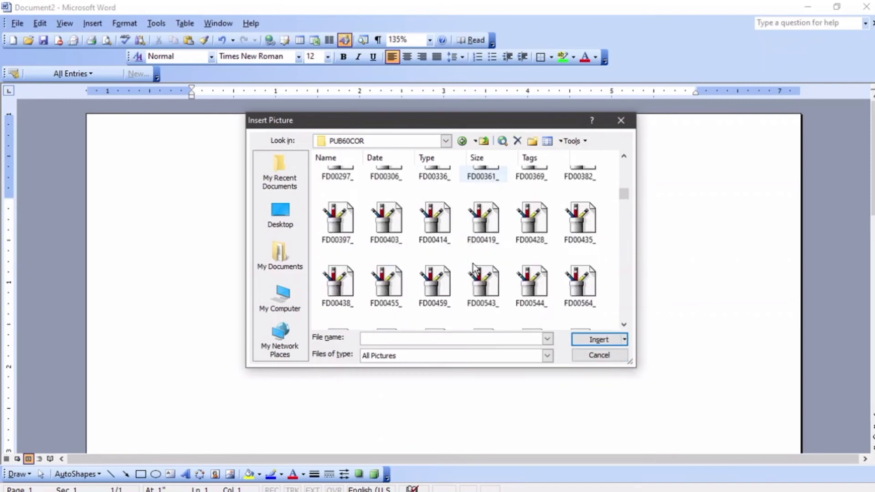
drag(627, 199, 621, 315)
click(594, 339)
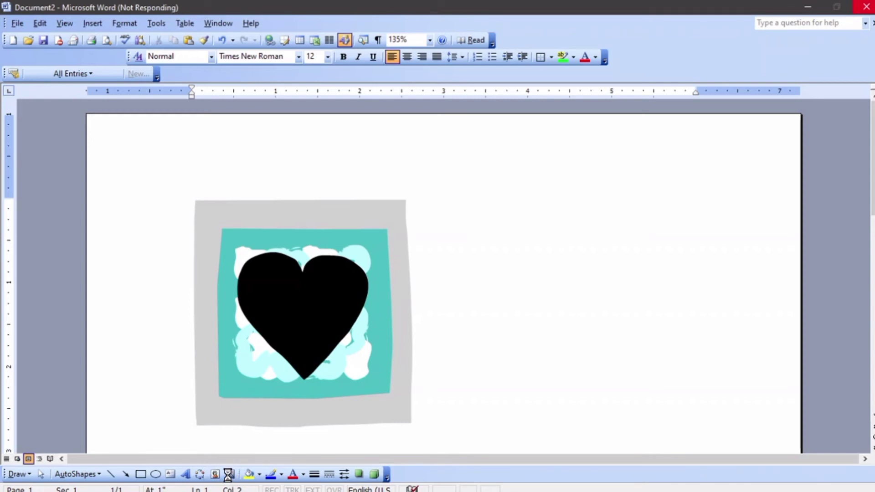
Insert the barbecue grill picture AG00057_ from the PUB60COR folder beside the heart picture
click(228, 474)
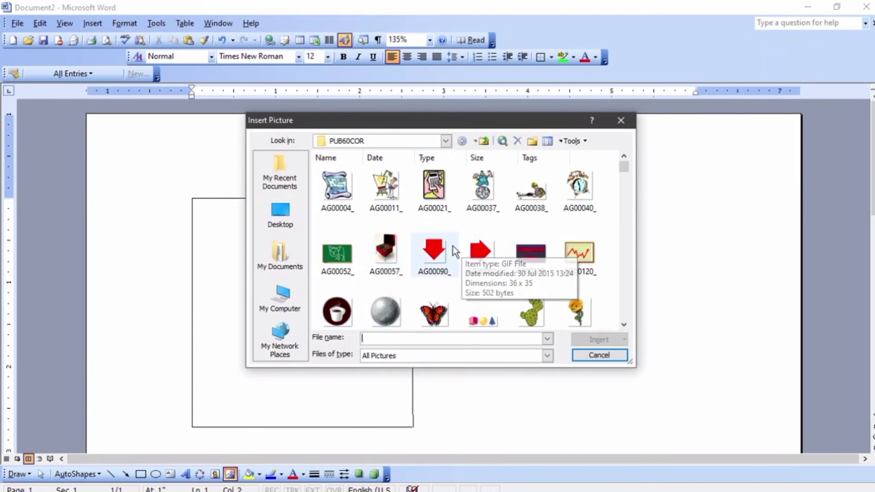
click(406, 236)
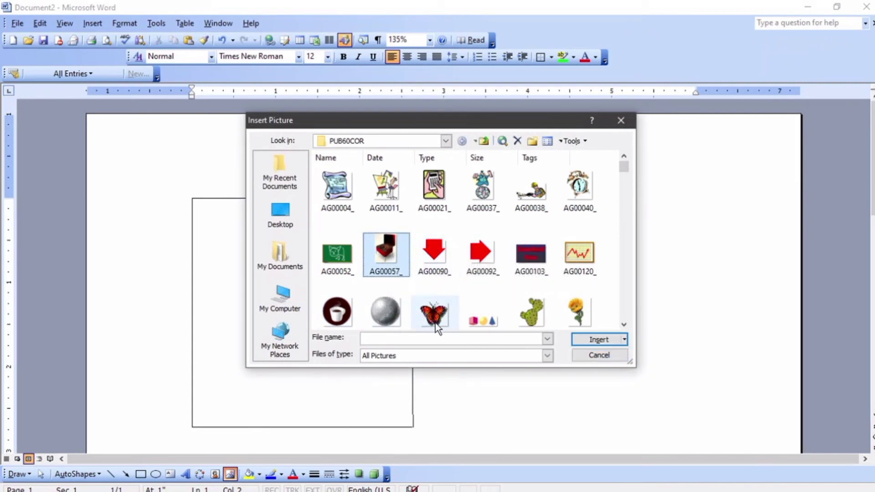
click(595, 339)
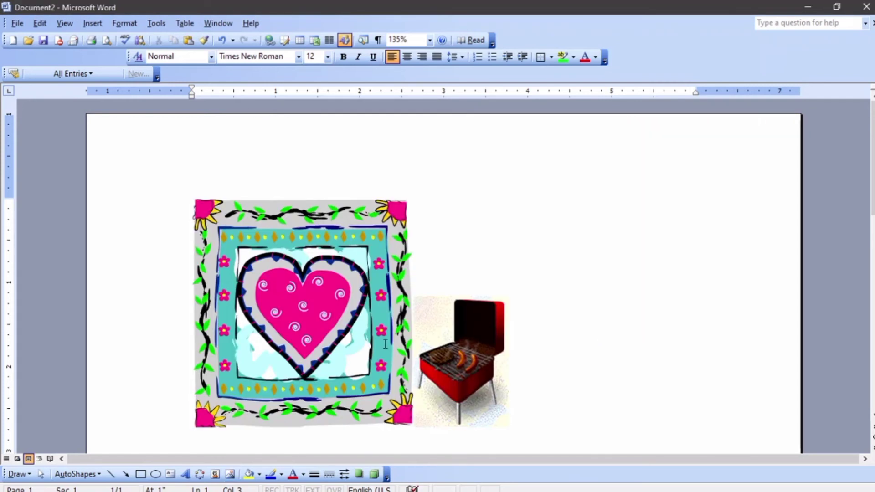
Set the grill picture's text wrapping to In Front of Text and move it up, clear of the heart picture
scroll(385, 344, down, 1)
click(452, 346)
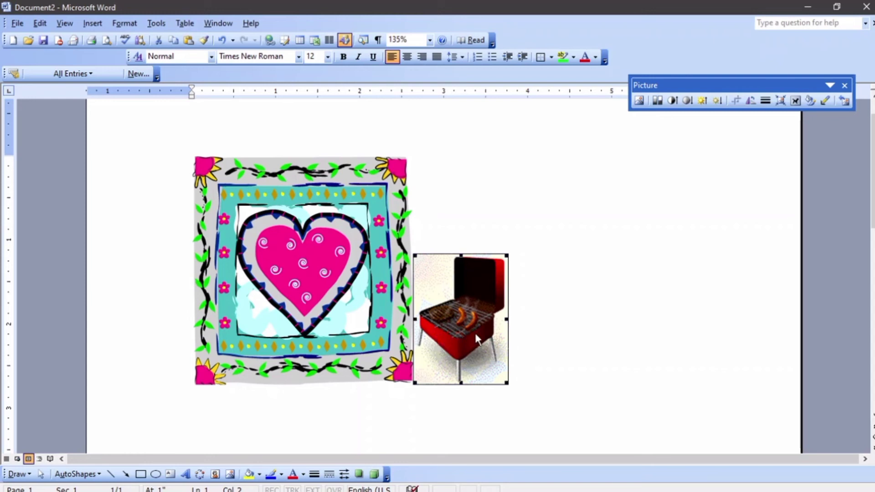
click(795, 100)
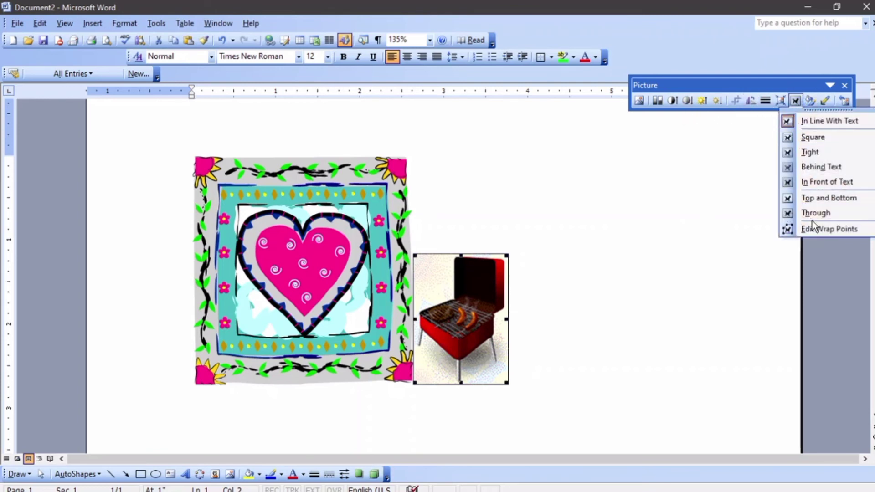
click(813, 183)
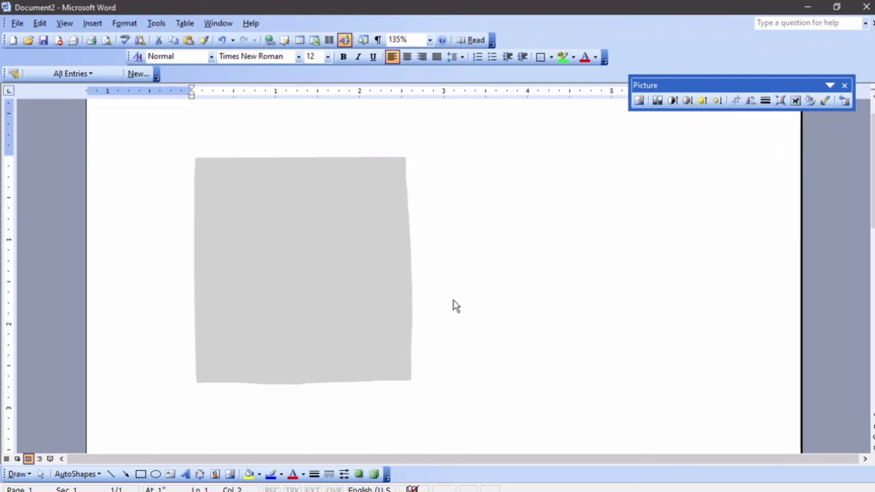
drag(456, 300, 530, 222)
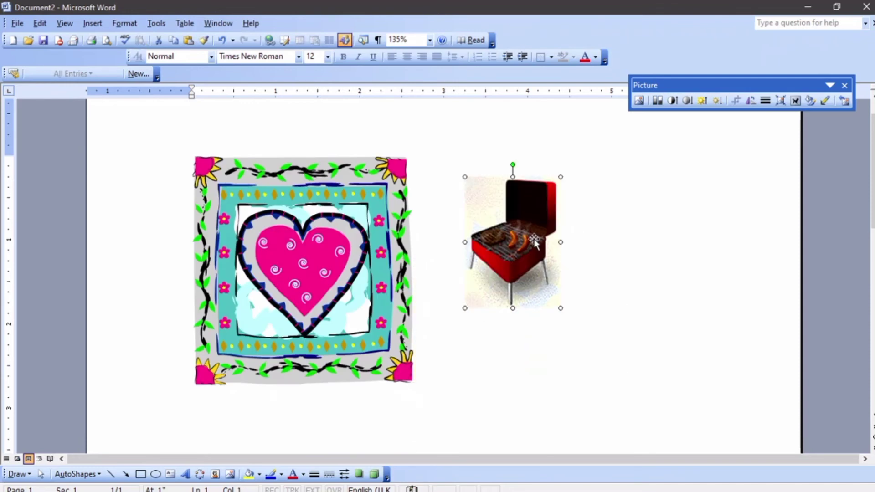
Set the grill picture's color mode to Grayscale in its picture formatting
right_click(508, 233)
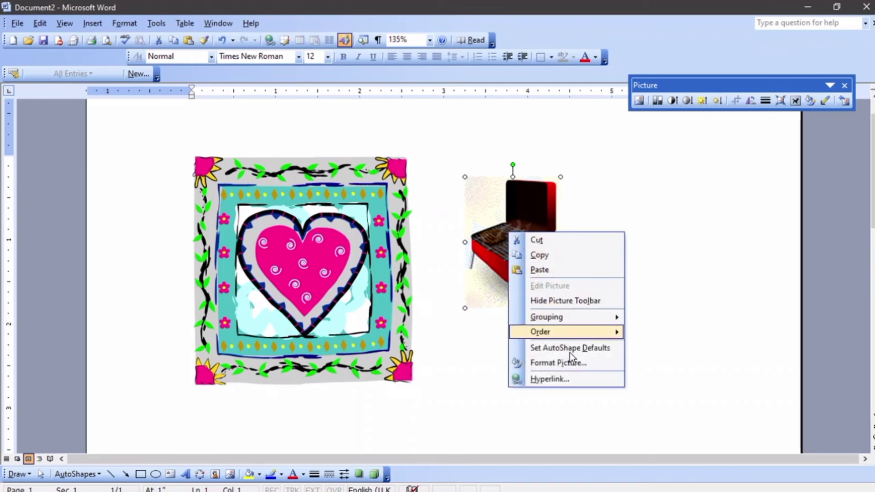
right_click(495, 227)
click(546, 357)
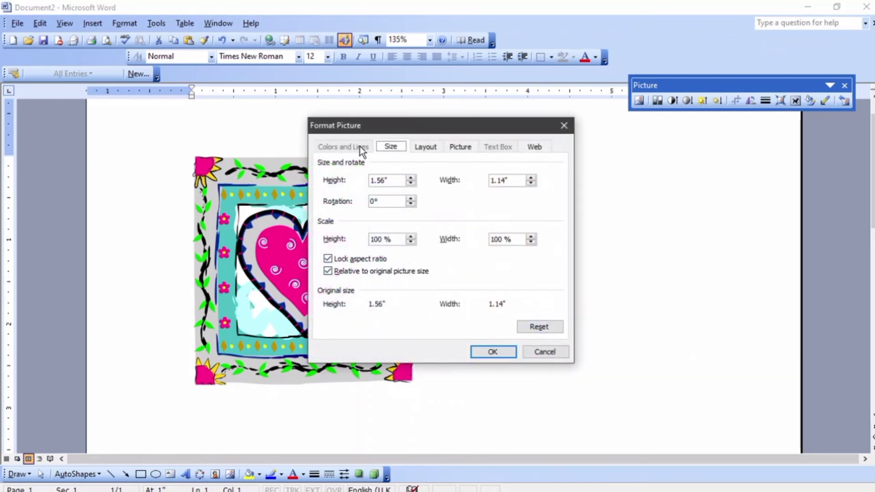
click(461, 148)
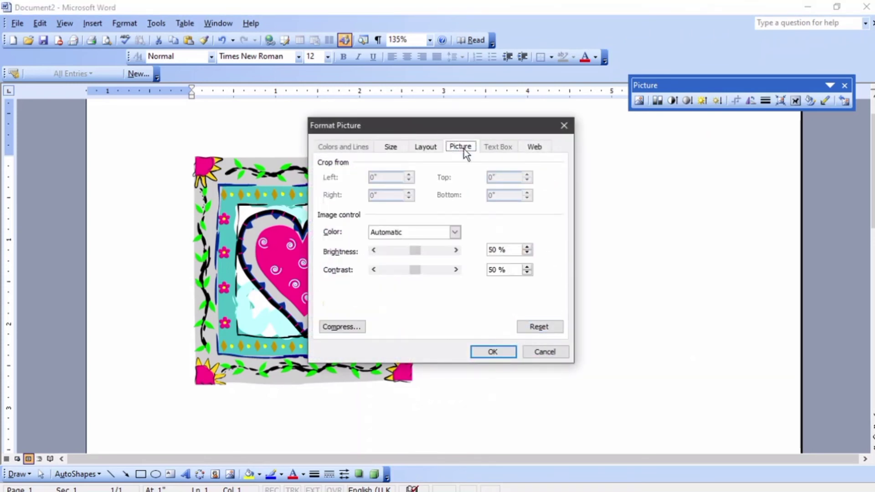
click(420, 235)
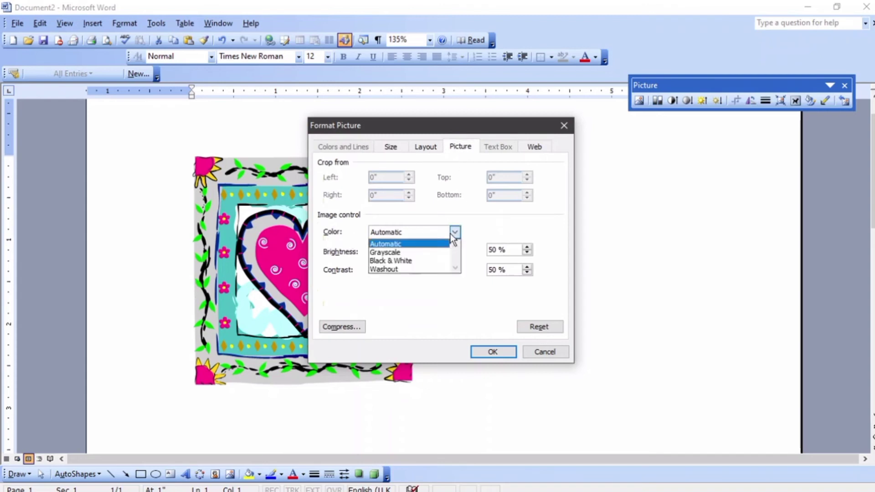
click(422, 250)
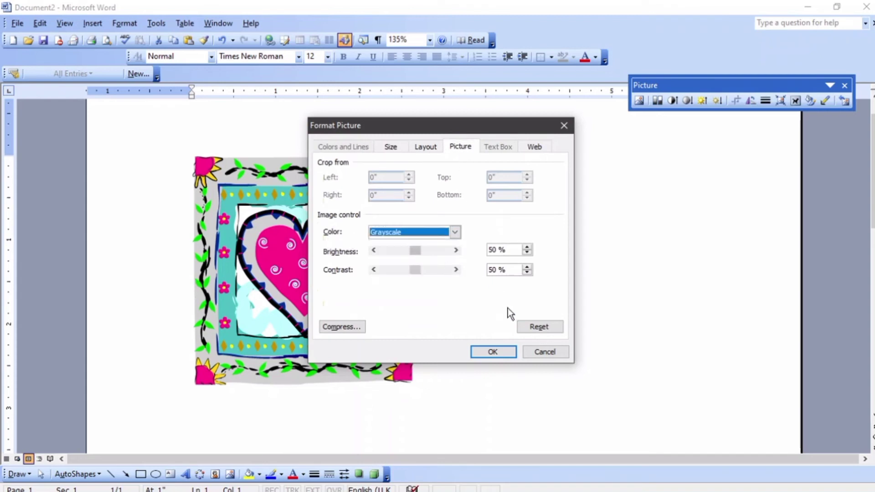
click(497, 353)
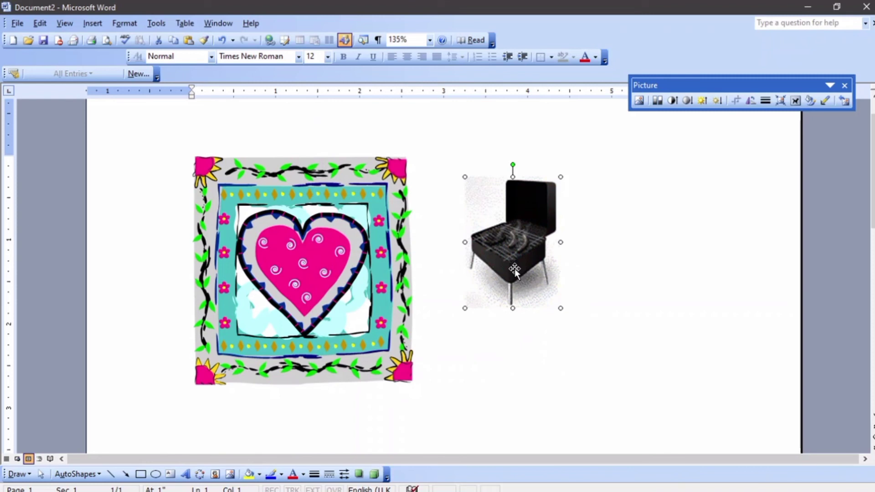
Set the grill picture's color mode back to Automatic
right_click(525, 206)
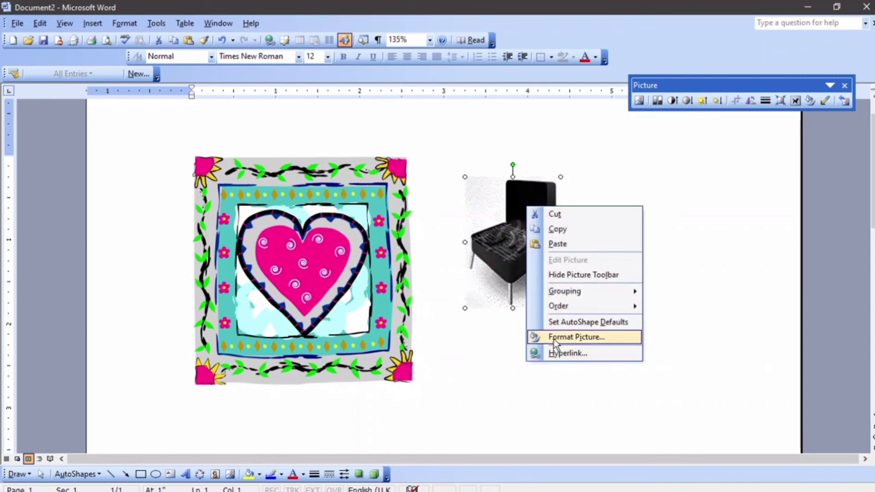
click(555, 336)
click(455, 232)
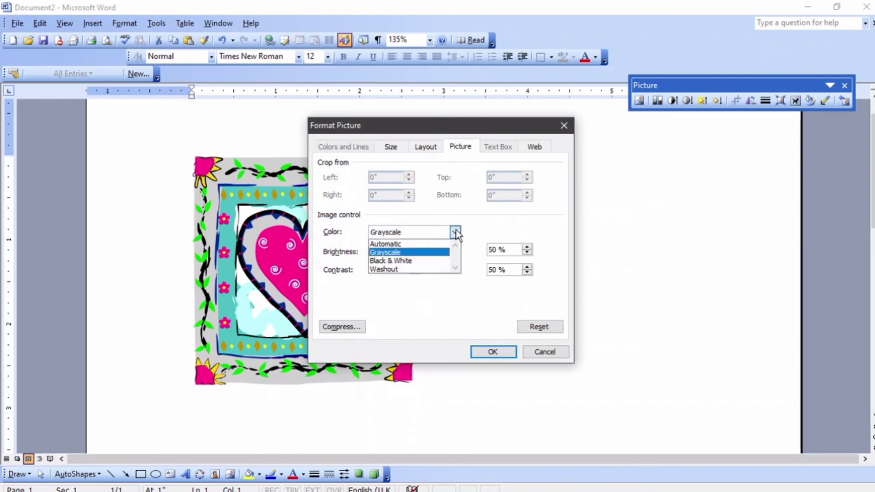
click(442, 252)
click(483, 351)
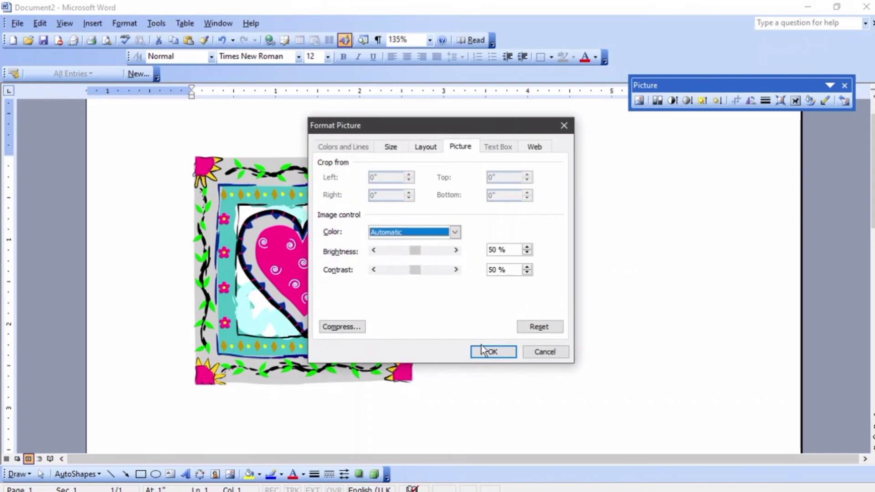
Set the grill picture's color mode to Black & White in its picture formatting
right_click(515, 269)
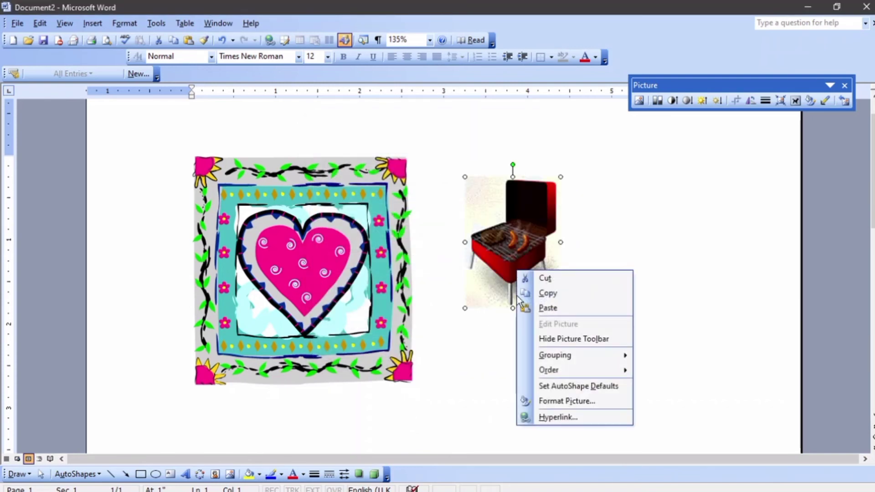
click(566, 401)
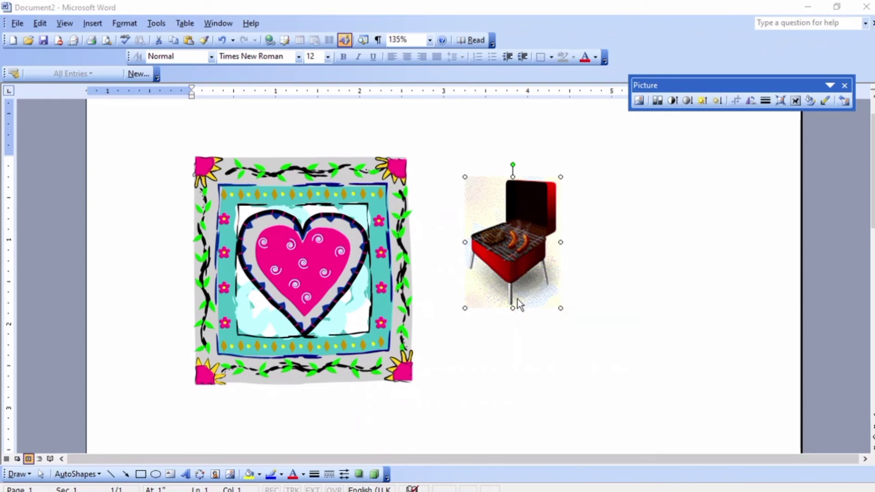
click(453, 232)
click(430, 260)
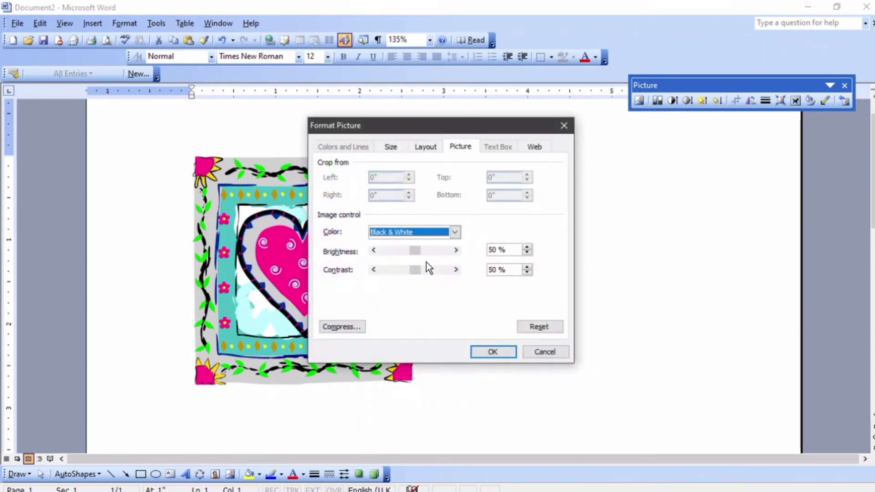
click(493, 351)
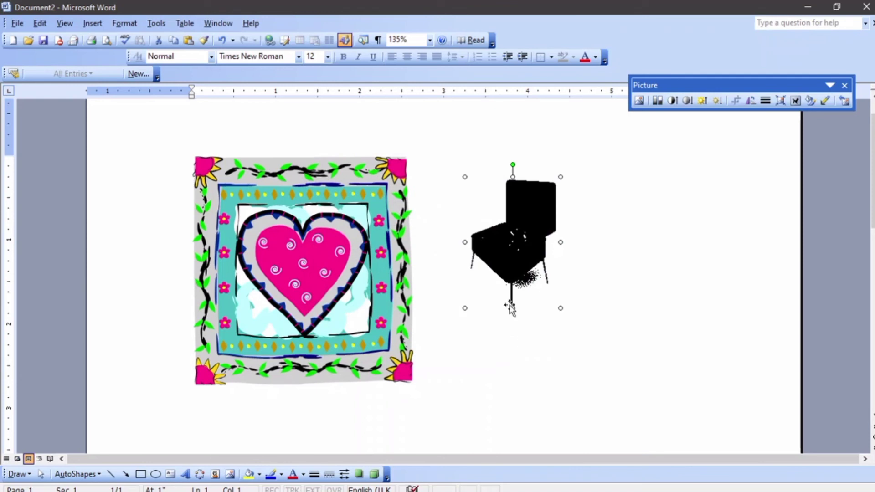
Reset the grill picture's color mode from Black & White to Automatic
right_click(518, 282)
click(566, 413)
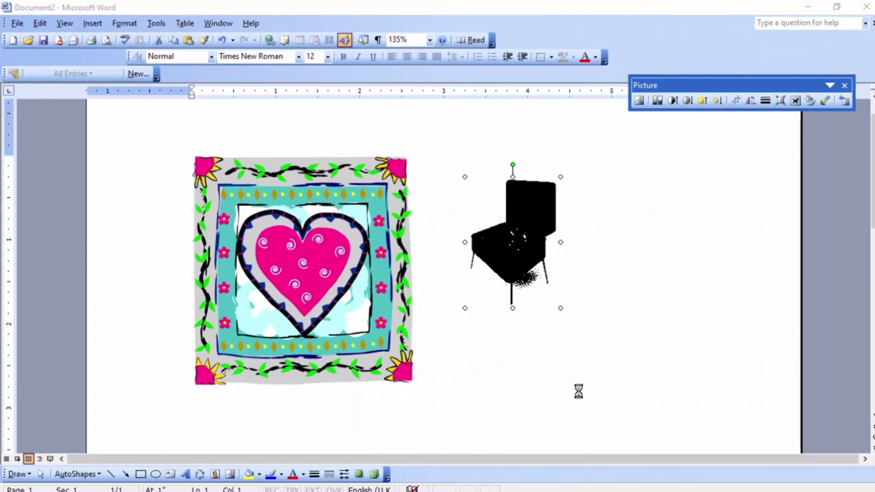
click(455, 233)
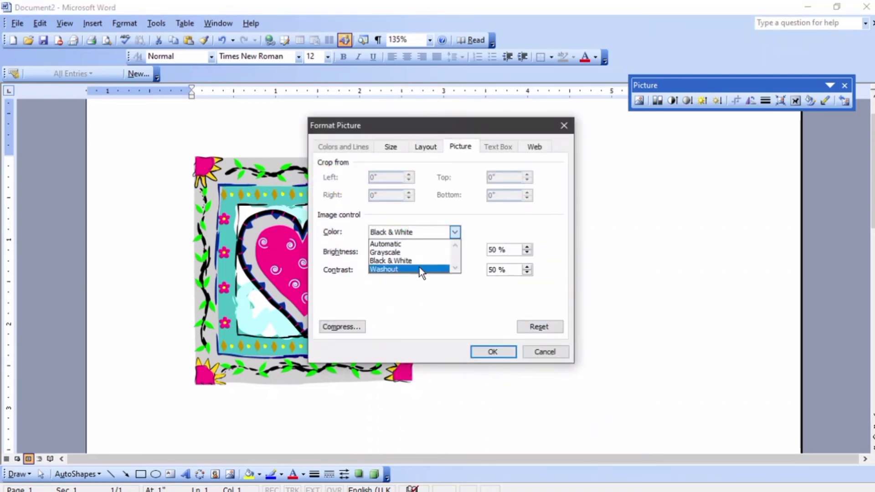
click(417, 242)
click(490, 352)
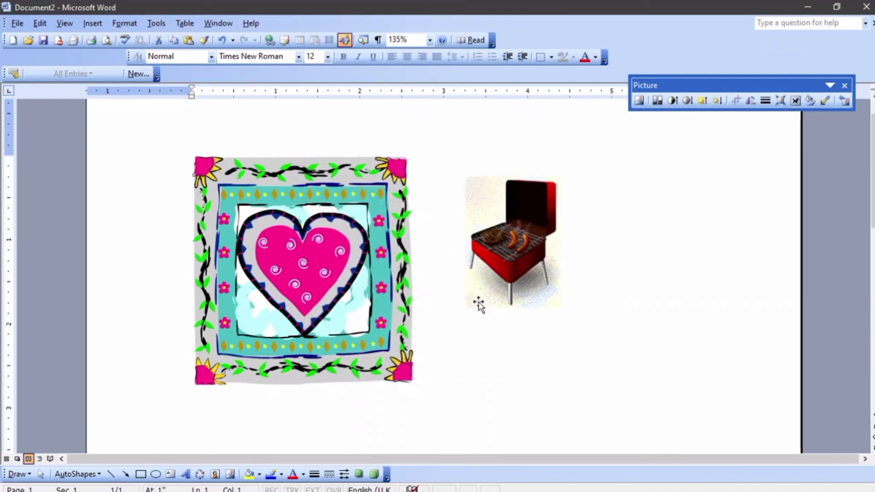
Apply the Washout color mode to the grill picture
right_click(494, 258)
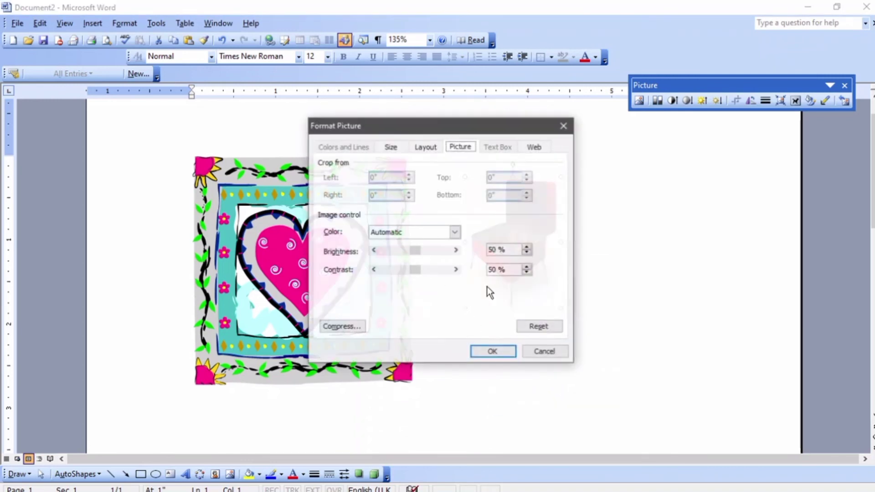
click(460, 233)
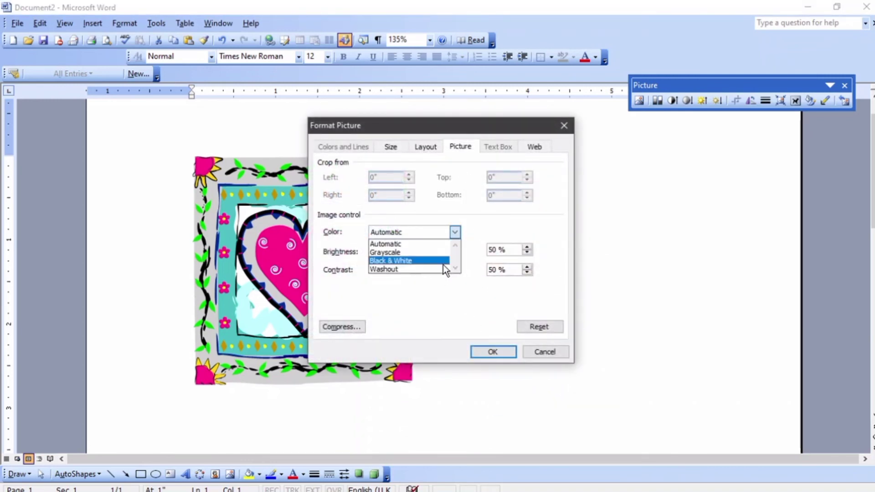
click(443, 267)
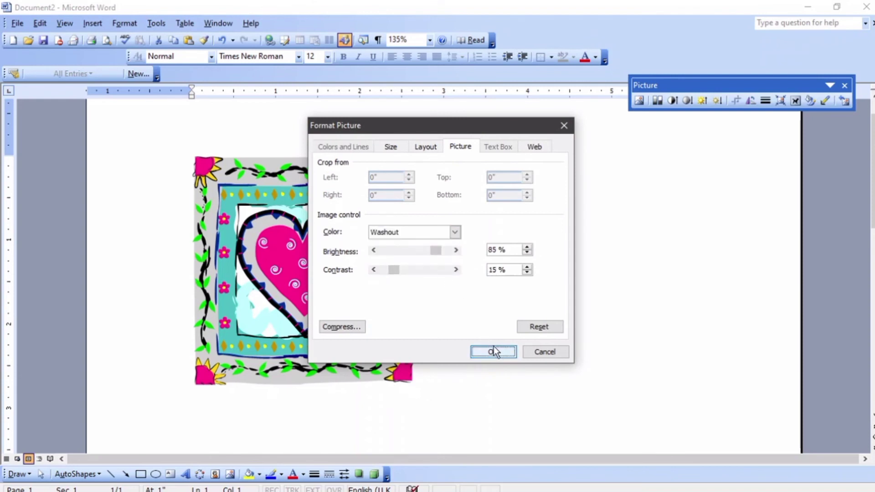
click(495, 349)
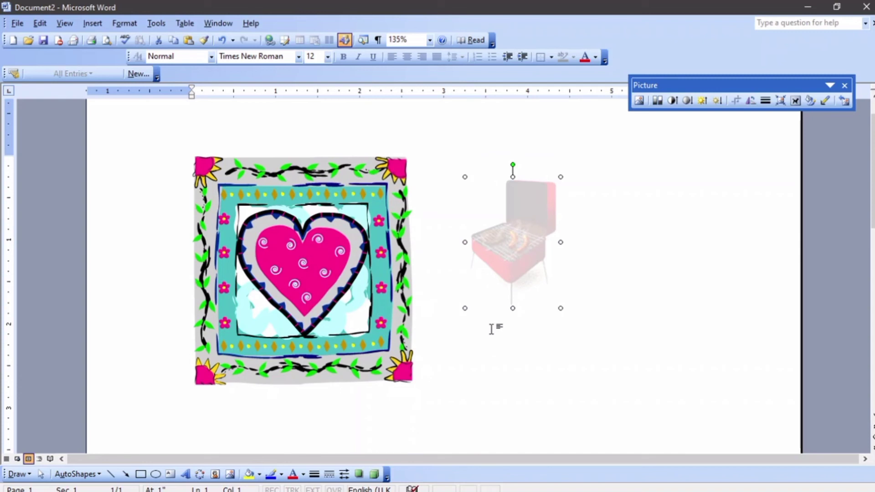
Delete the grill picture and the heart picture from the page
key(Delete)
click(368, 307)
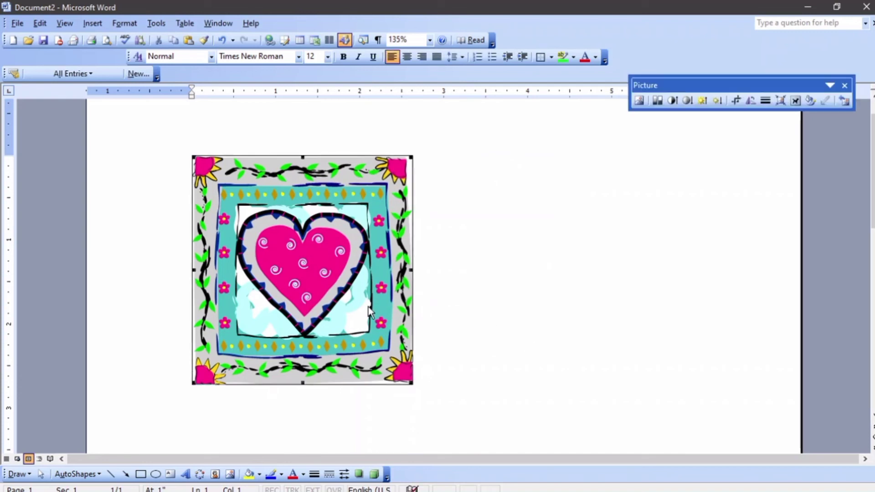
key(Delete)
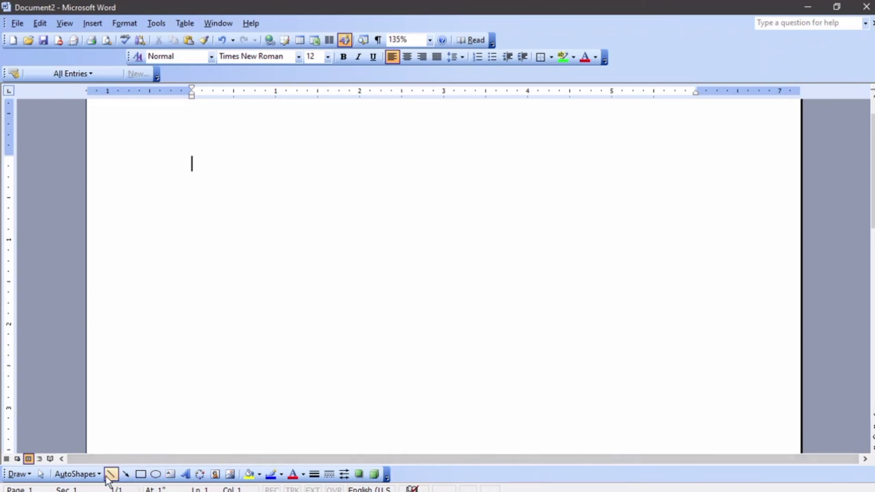
Draw an explosion AutoShape about 2.5 by 2 inches without the drawing canvas, and delete it
click(76, 474)
mouse_move(159, 435)
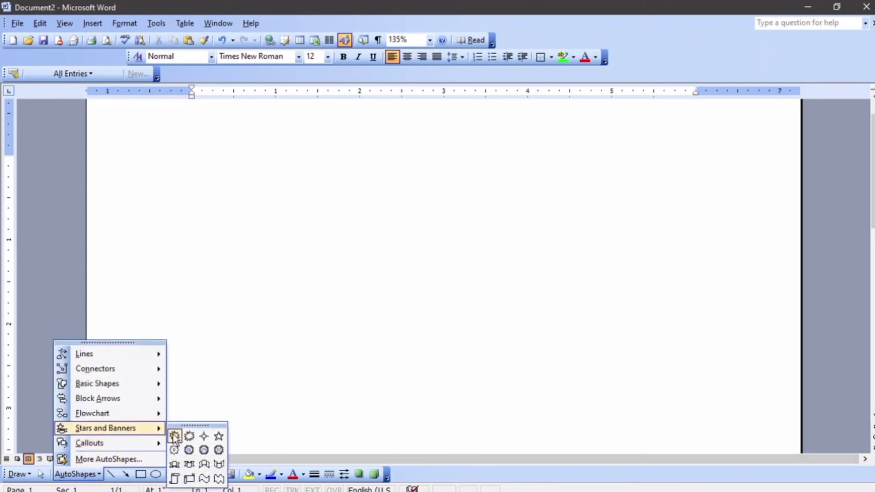
click(190, 436)
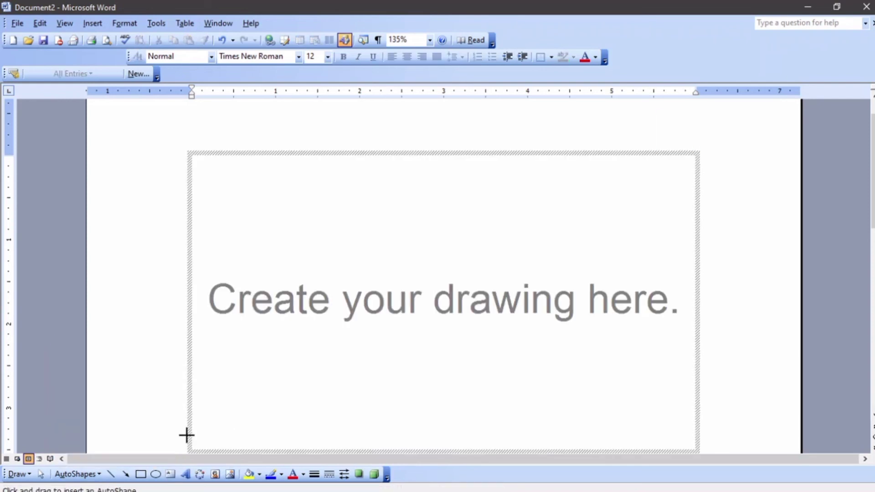
key(Escape)
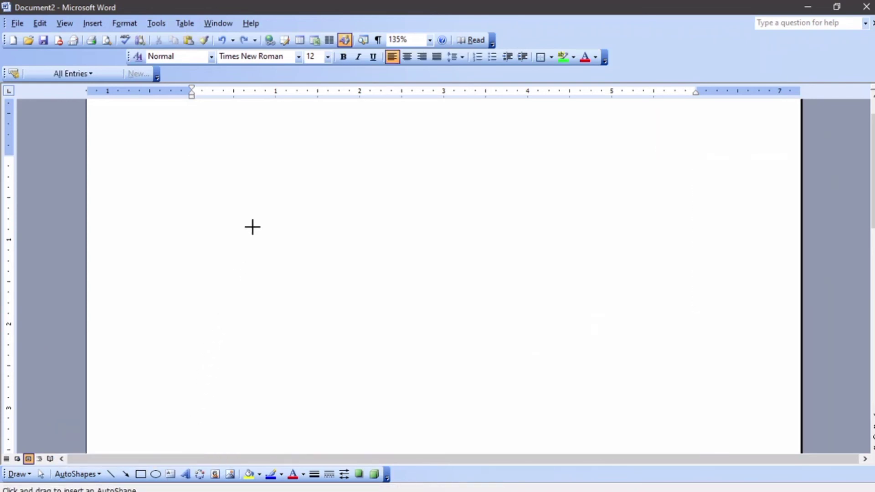
drag(253, 228, 465, 398)
click(416, 351)
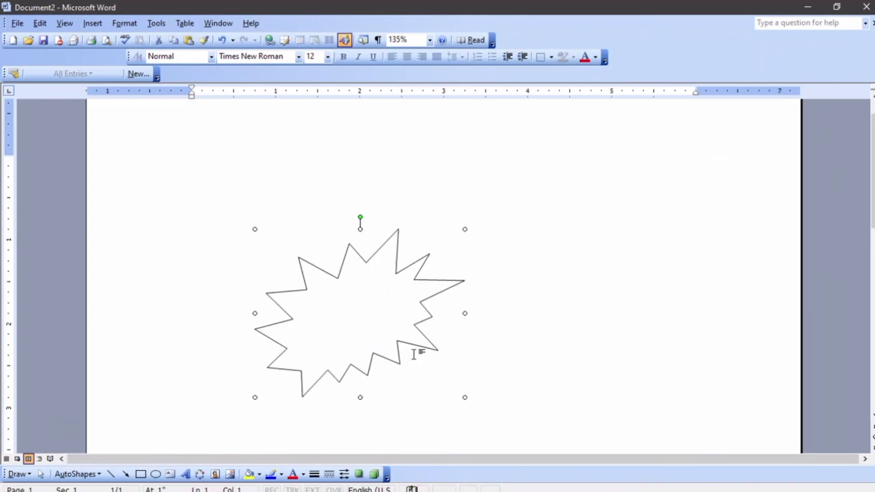
key(Delete)
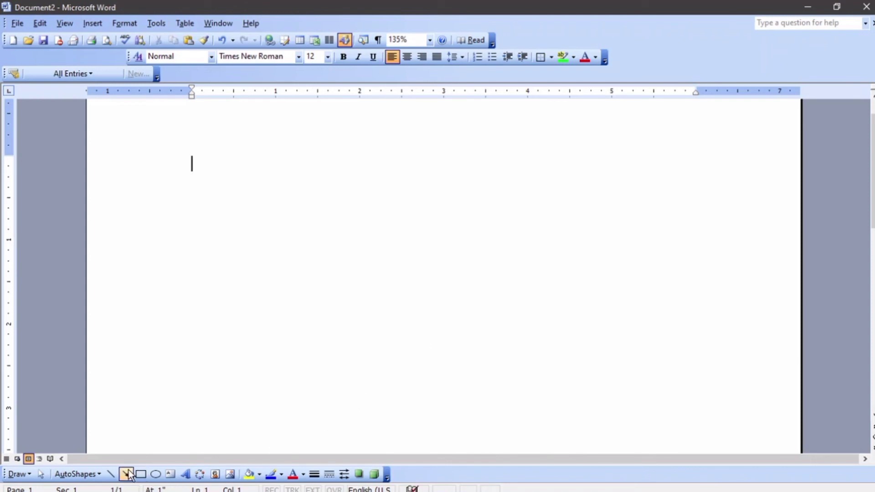
Draw an octagon AutoShape about 3.5 by 2.8 inches near the top of the page, without the drawing canvas
click(76, 473)
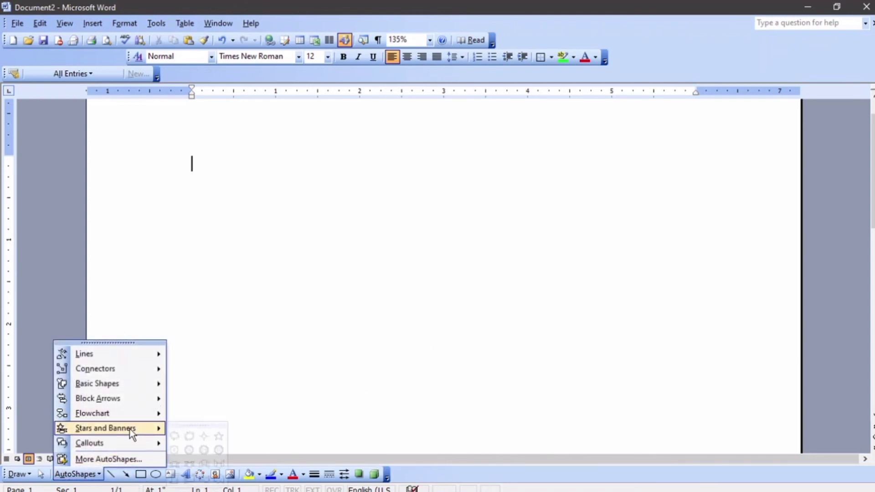
mouse_move(155, 386)
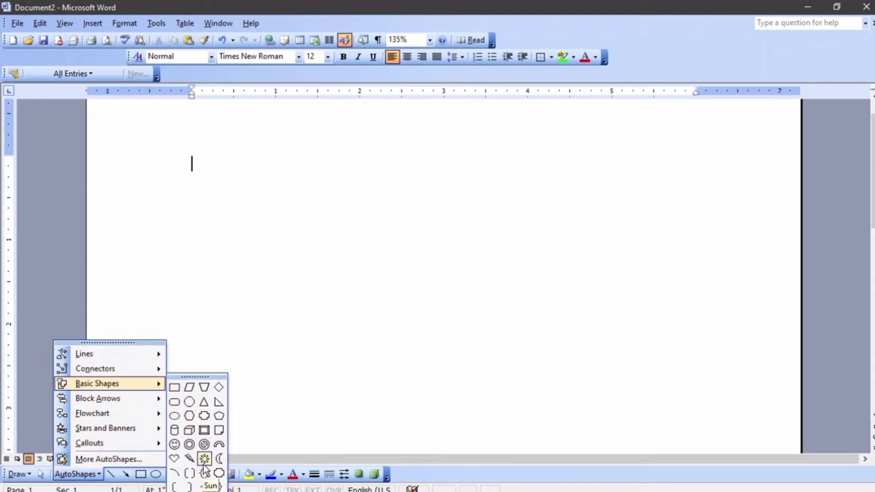
click(189, 415)
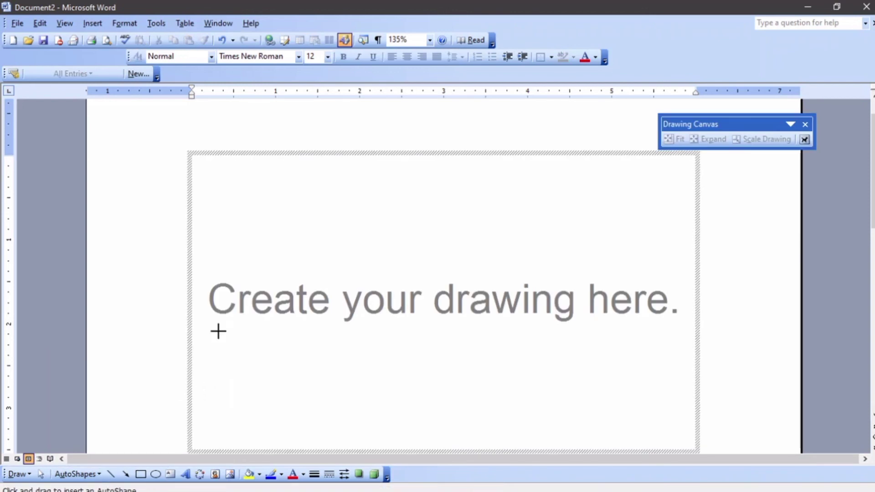
key(Escape)
mouse_move(234, 155)
mouse_down()
mouse_move(300, 351)
mouse_move(530, 387)
mouse_up()
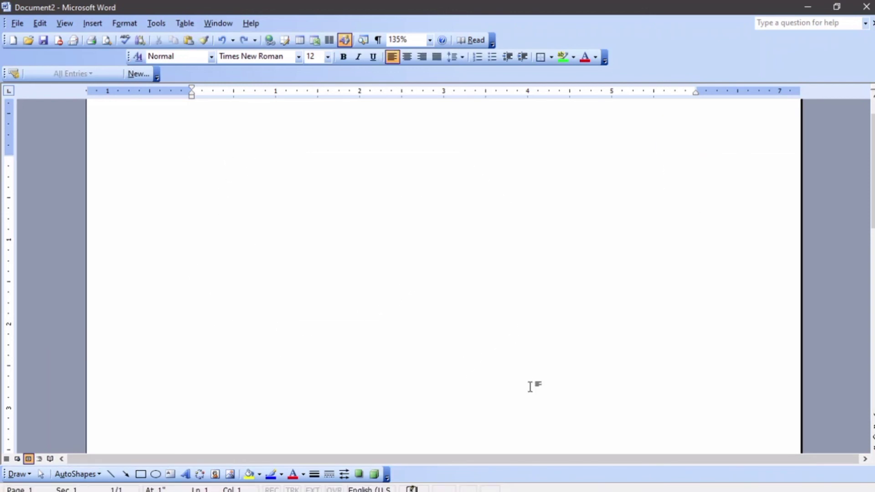
Fill the octagon with the barbecue grill picture AG00057_ from the PUB60COR folder, using a picture fill effect
right_click(342, 277)
click(398, 393)
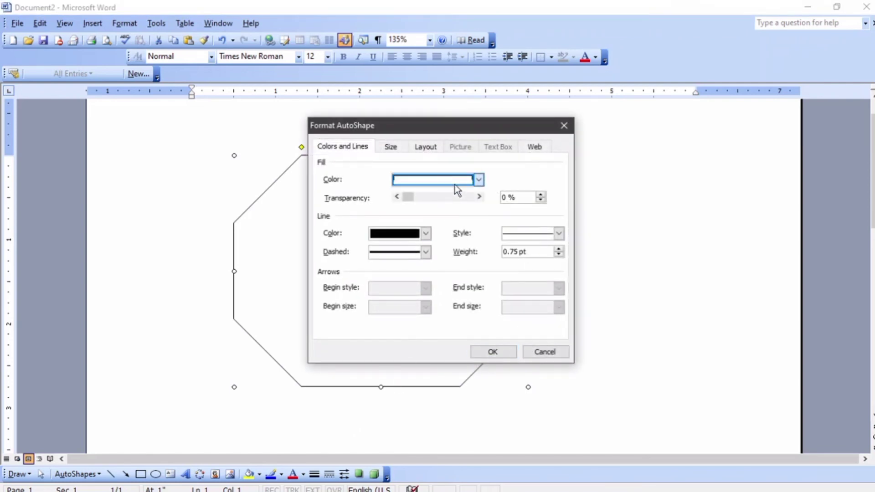
click(454, 183)
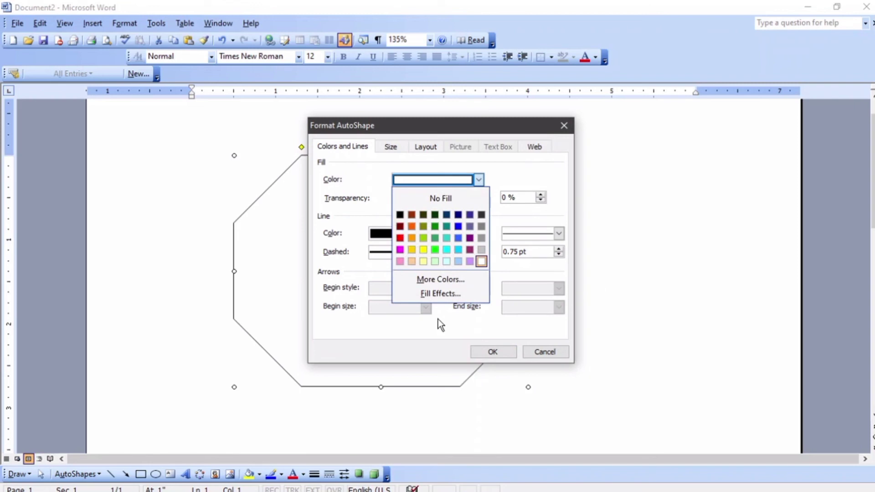
click(439, 293)
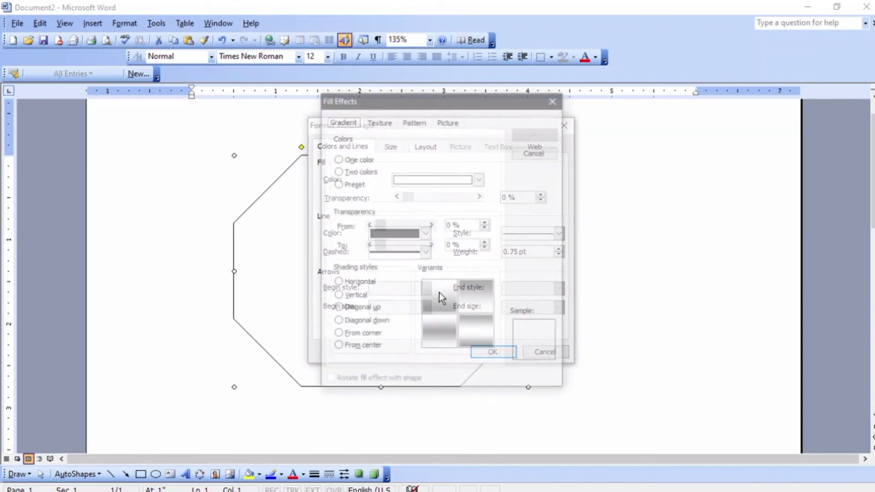
click(441, 123)
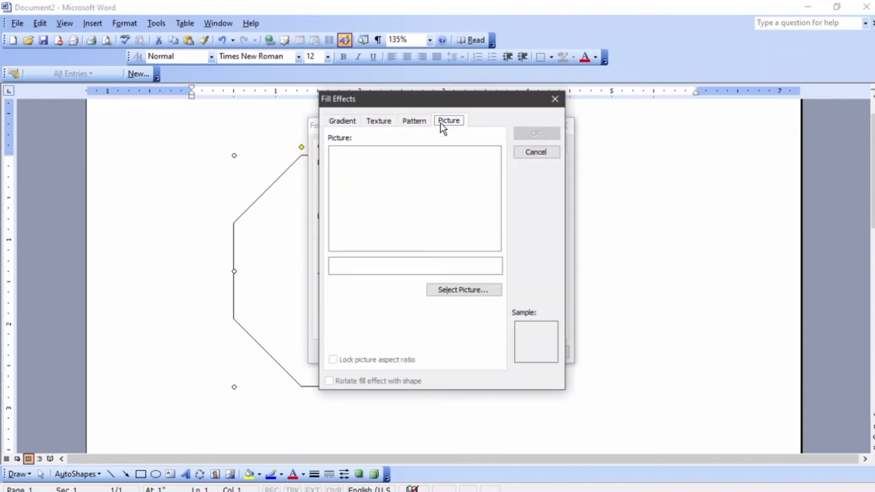
click(466, 291)
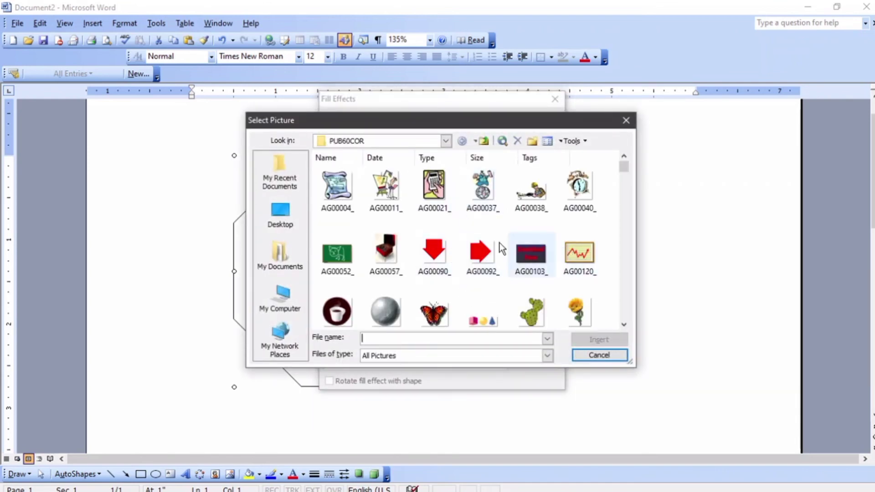
click(383, 255)
click(596, 339)
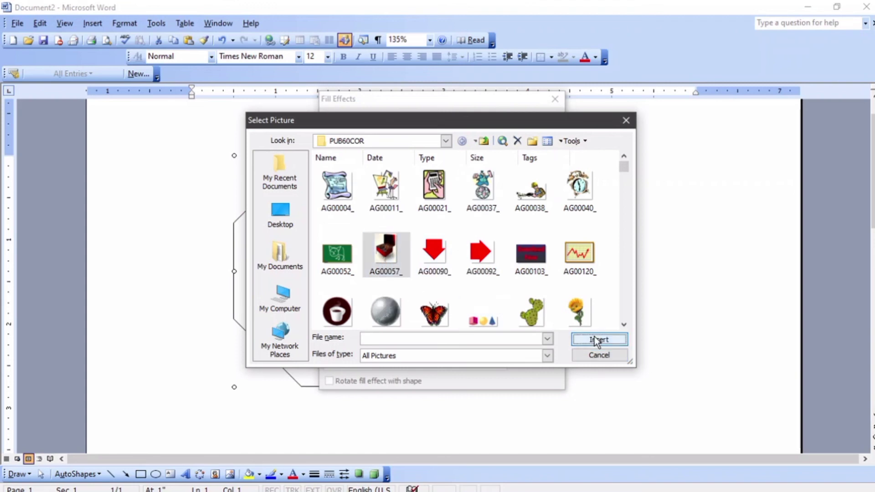
click(536, 137)
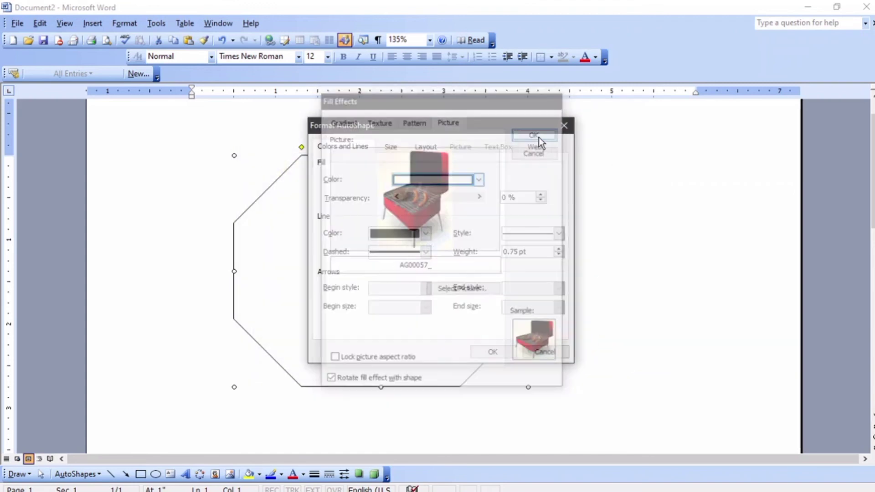
click(503, 349)
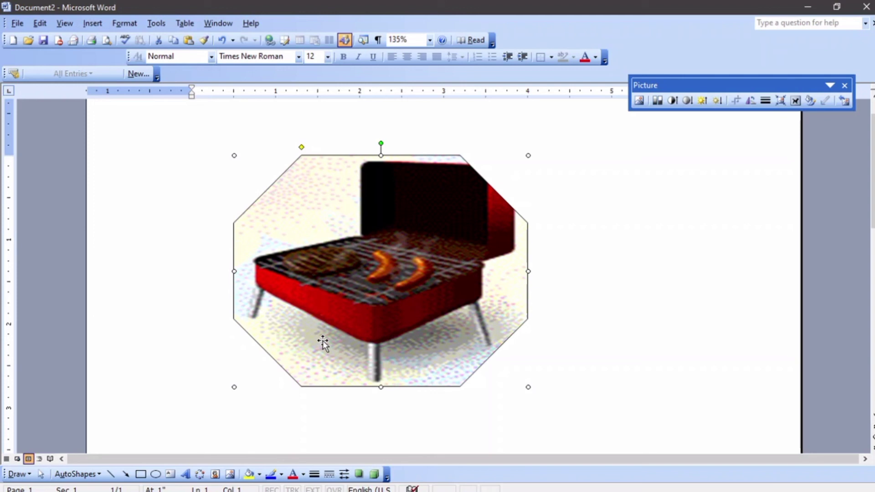
Delete the picture-filled octagon from the page
key(Delete)
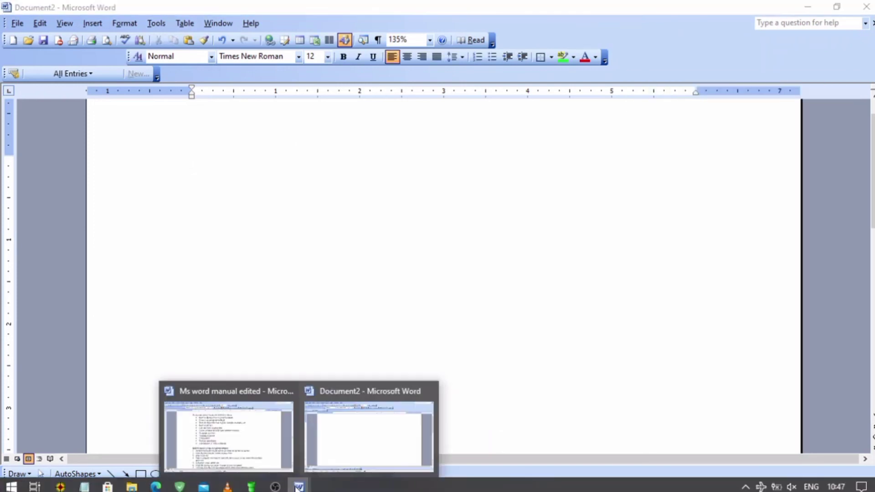
Copy the paragraph under the heading Resizing a Clip Picture in the Ms word manual edited document and return to Document2
click(255, 449)
scroll(254, 312, down, 6)
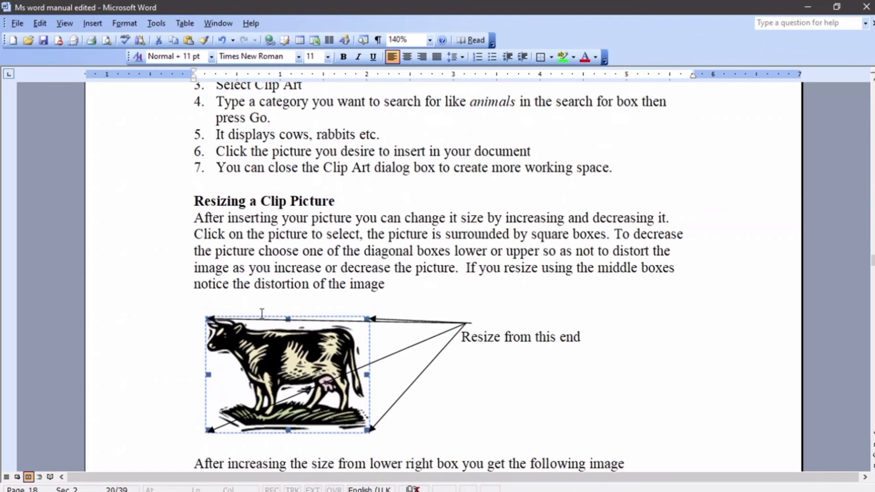
drag(388, 296, 185, 219)
right_click(238, 228)
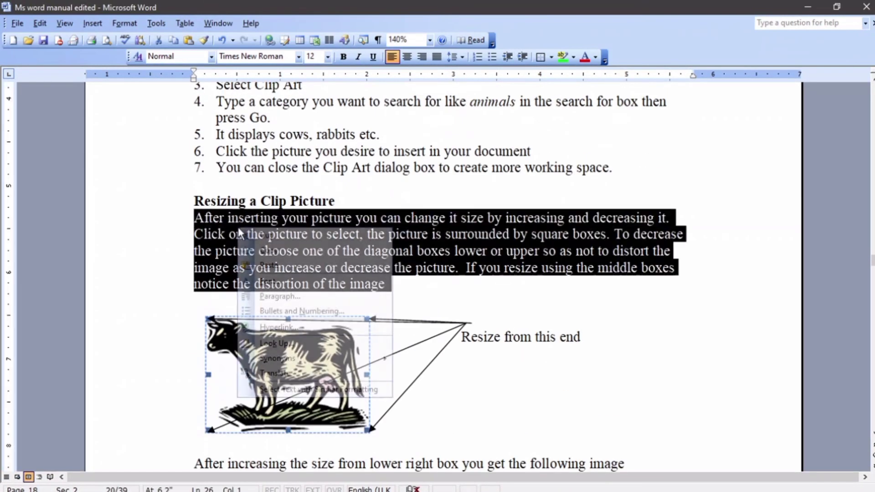
click(285, 252)
scroll(284, 254, up, 3)
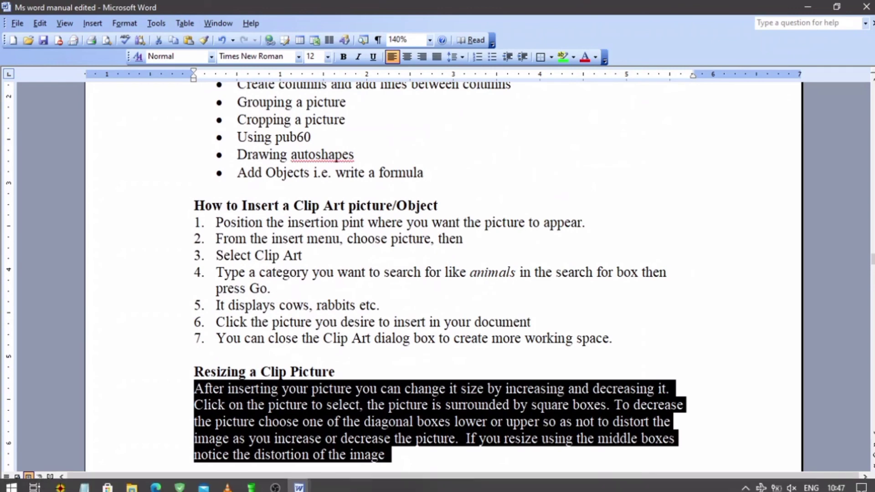
mouse_move(299, 486)
click(337, 431)
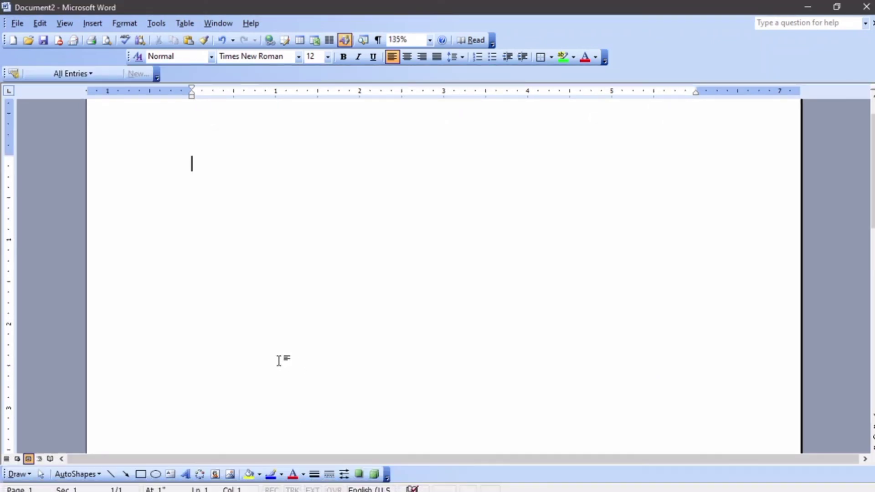
Paste the copied paragraph about resizing a picture at the start of the empty page
key(ctrl+v)
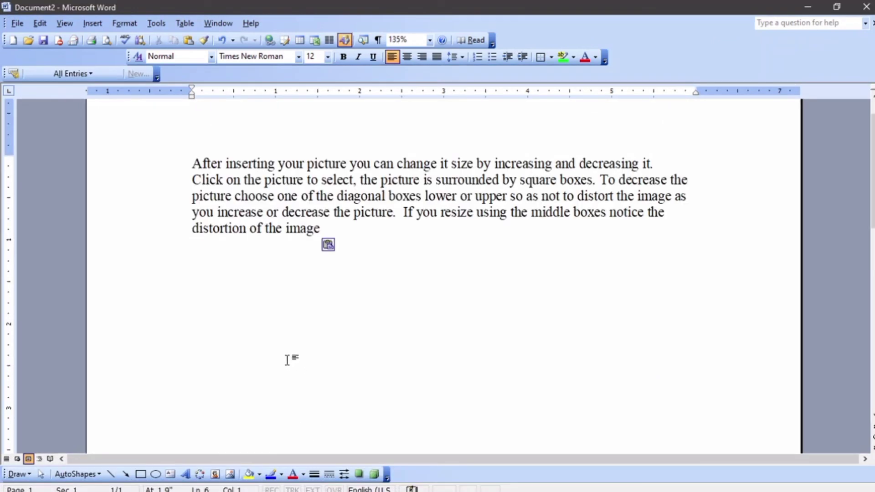
scroll(287, 357, up, 1)
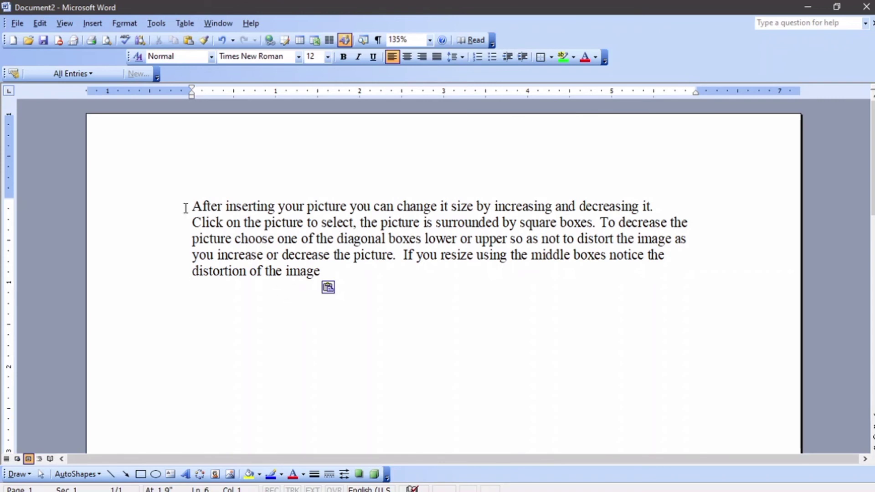
Set up four equal-width columns for the whole pasted paragraph, applied to the selected text
drag(192, 206, 322, 271)
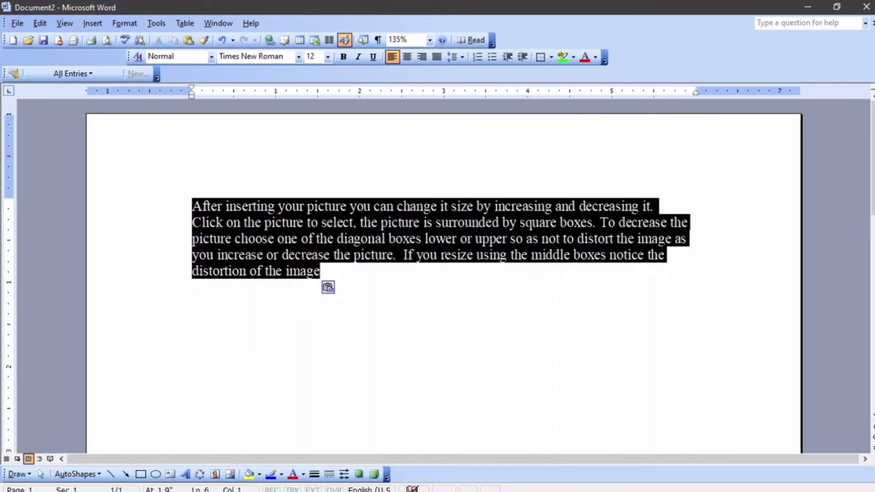
click(134, 27)
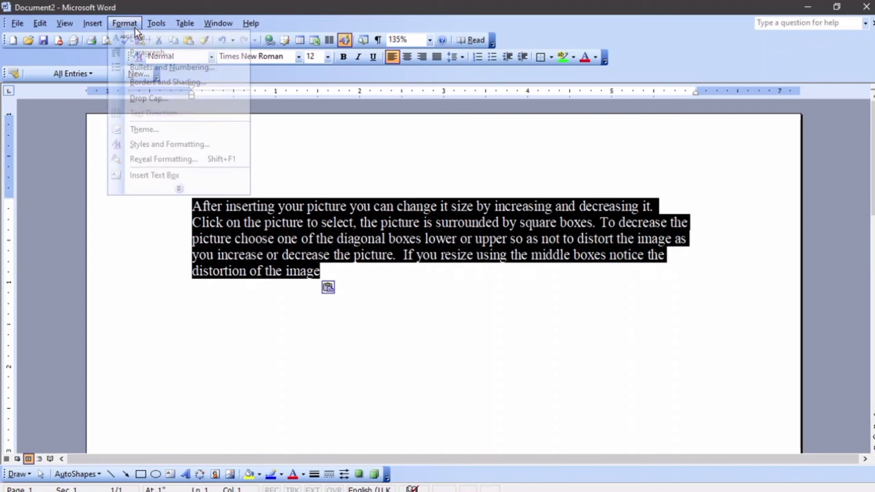
click(180, 190)
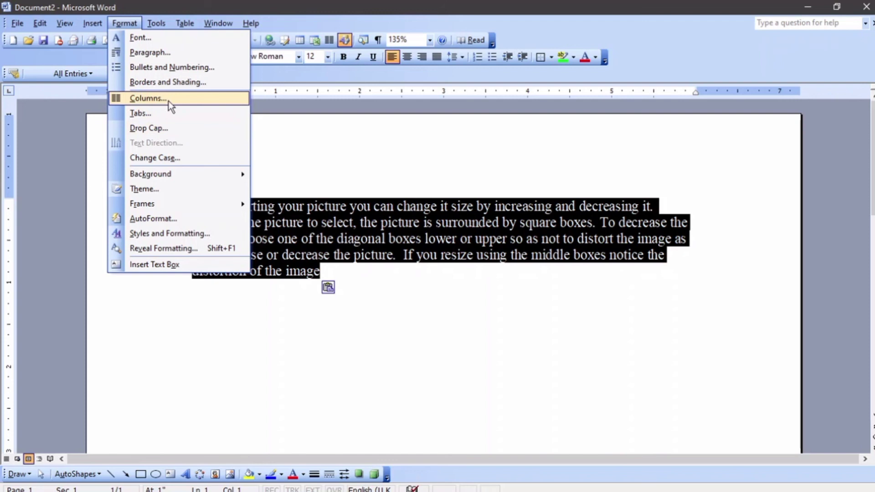
click(168, 101)
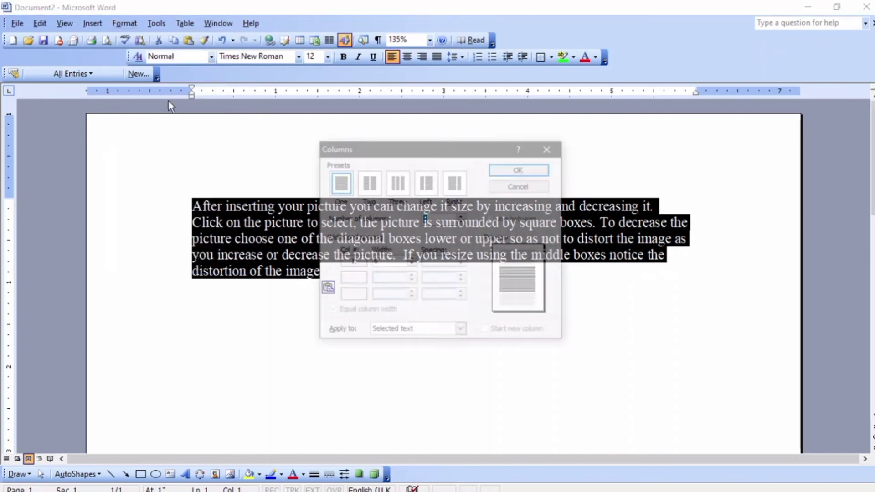
click(369, 184)
click(392, 185)
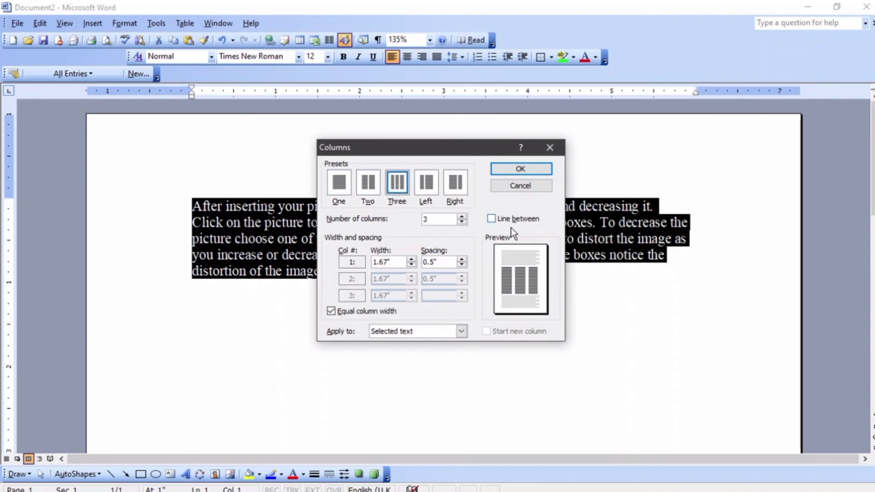
click(460, 216)
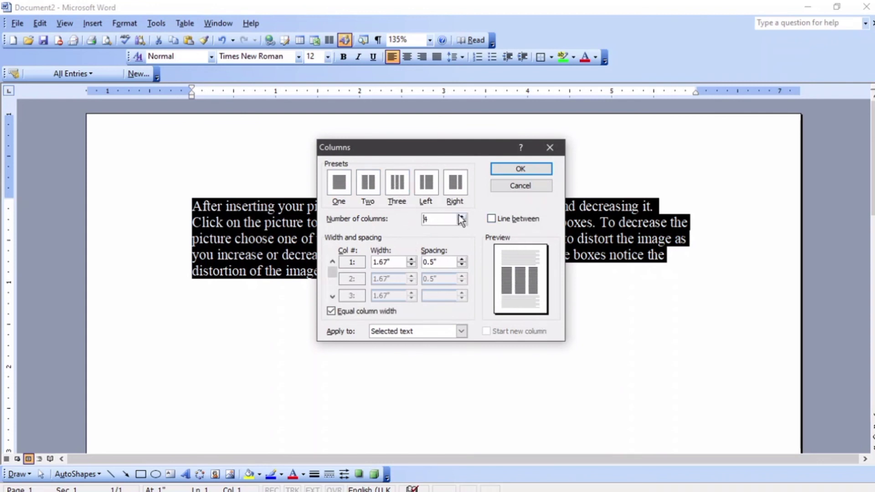
click(460, 217)
click(460, 217)
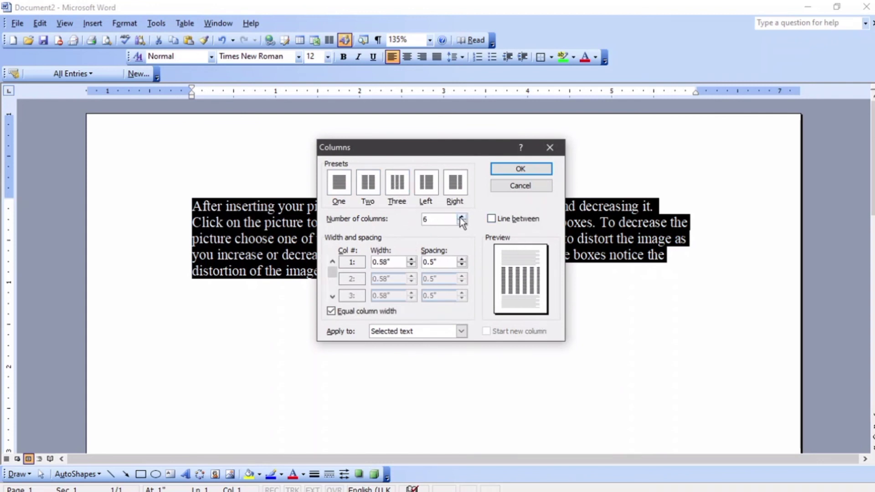
drag(446, 219, 380, 212)
text(4)
Add a line between the columns, apply the column layout and deselect the text
click(490, 218)
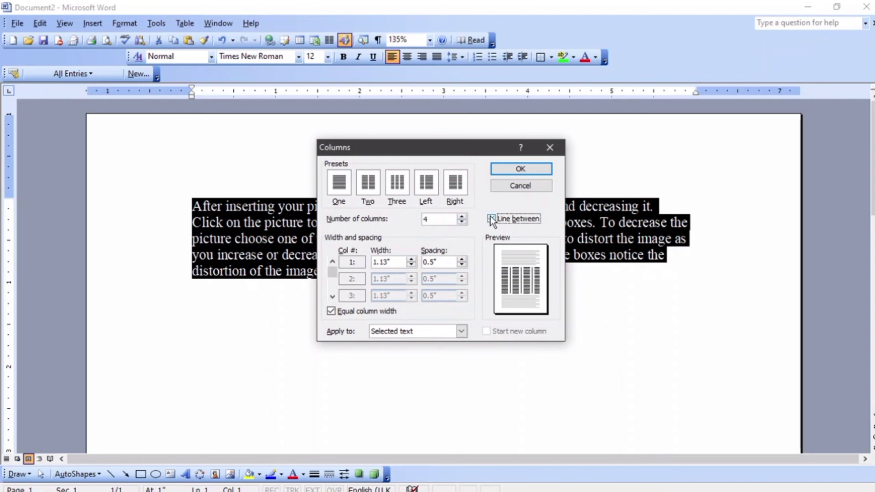
click(518, 170)
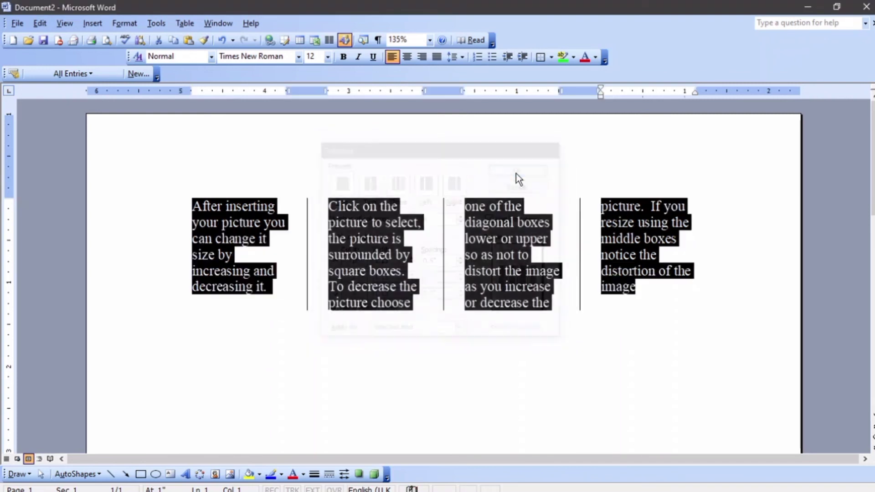
click(355, 331)
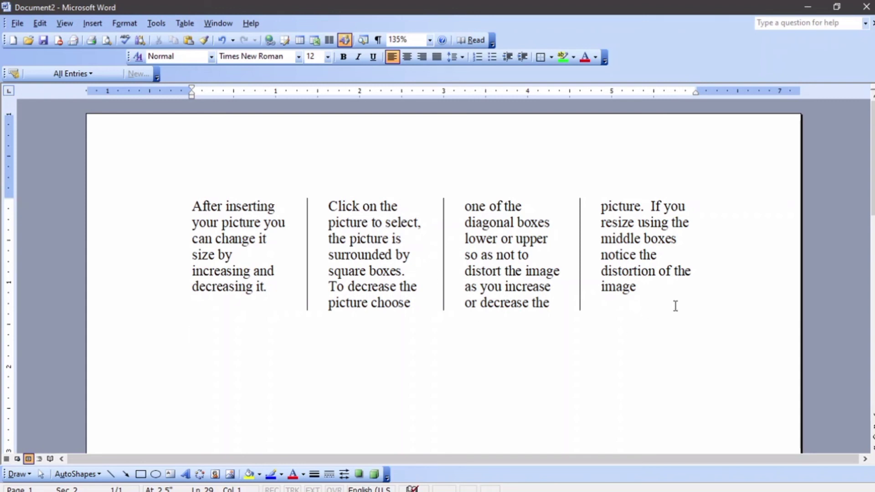
Delete all of the paragraph text in the four columns
drag(675, 307, 109, 191)
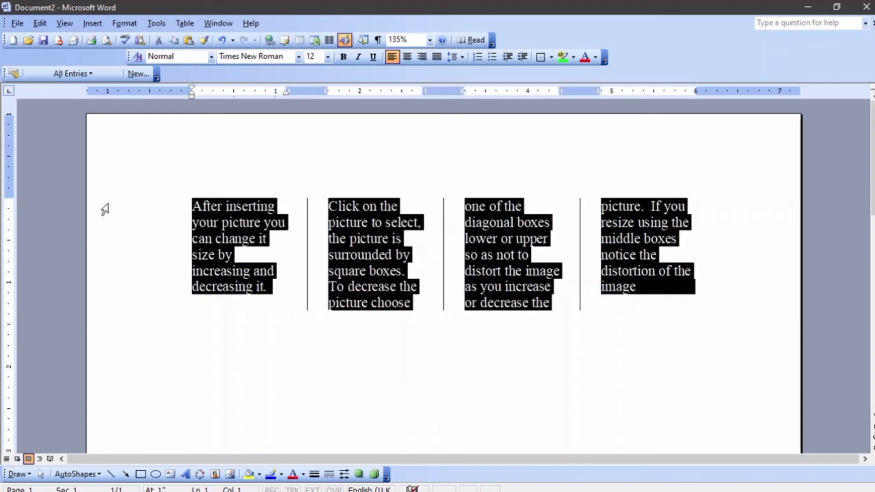
key(Delete)
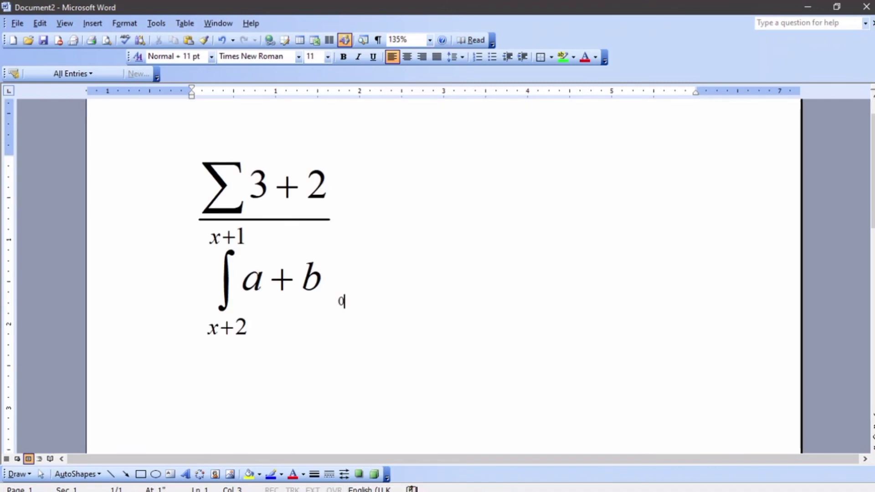
Remove the stray character after the large equation, leaving the insertion point beside the equation
key(BackSpace)
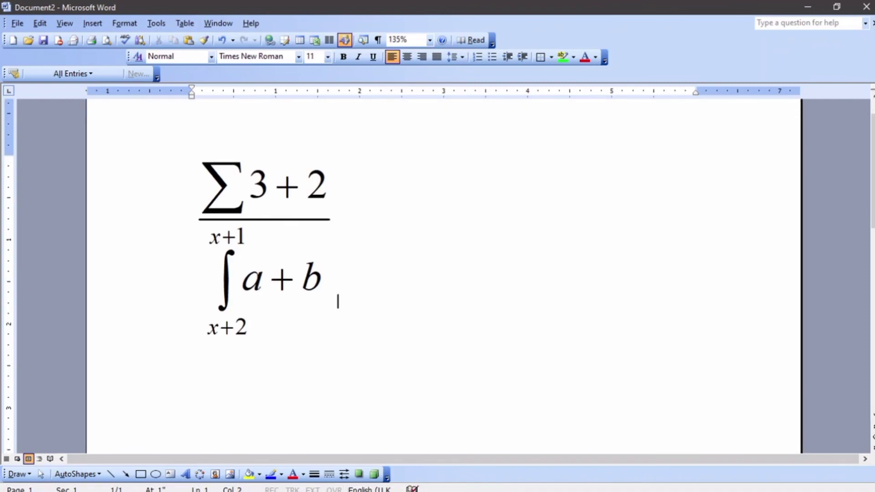
click(284, 257)
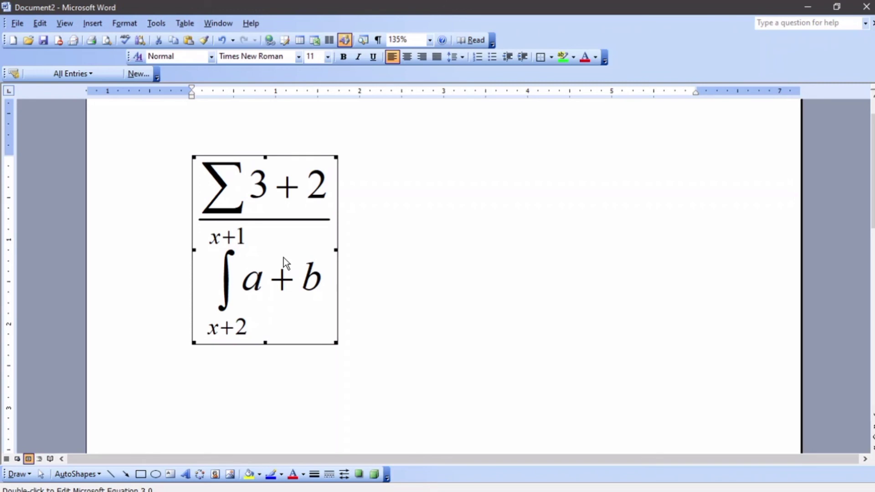
click(402, 259)
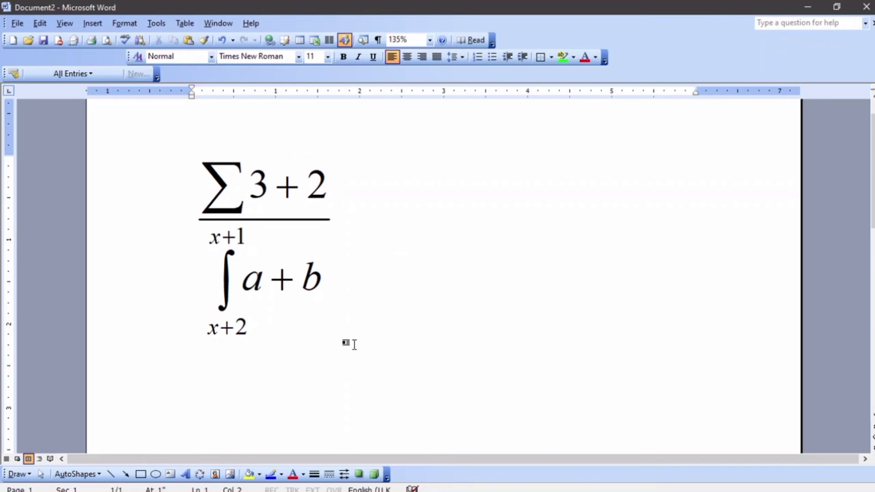
Insert a new Microsoft Equation 3.0 object on a new line below the large equation
key(Return)
click(87, 25)
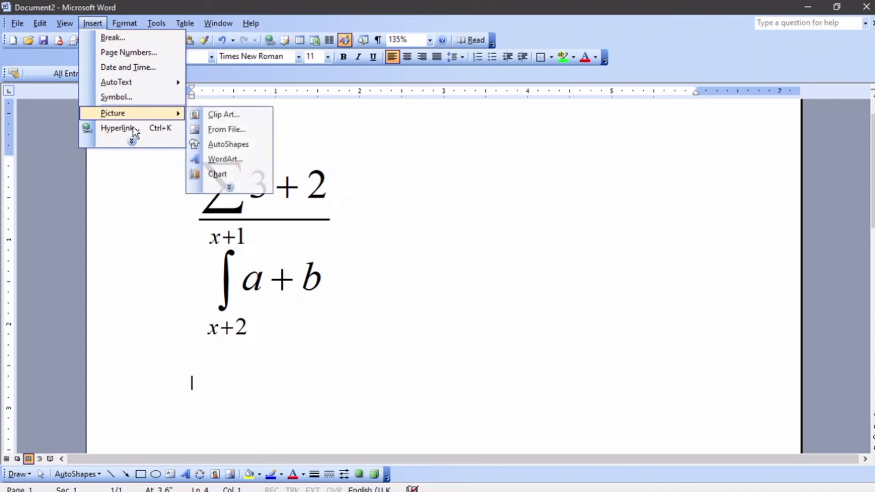
click(134, 144)
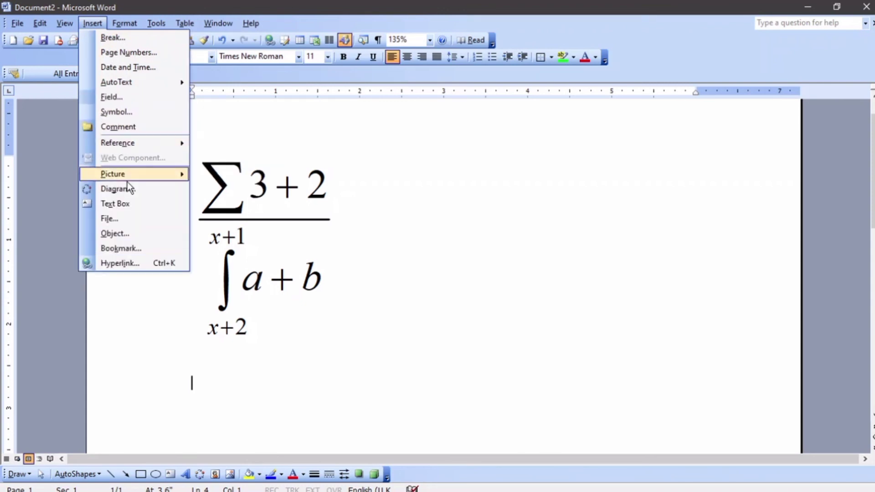
click(144, 233)
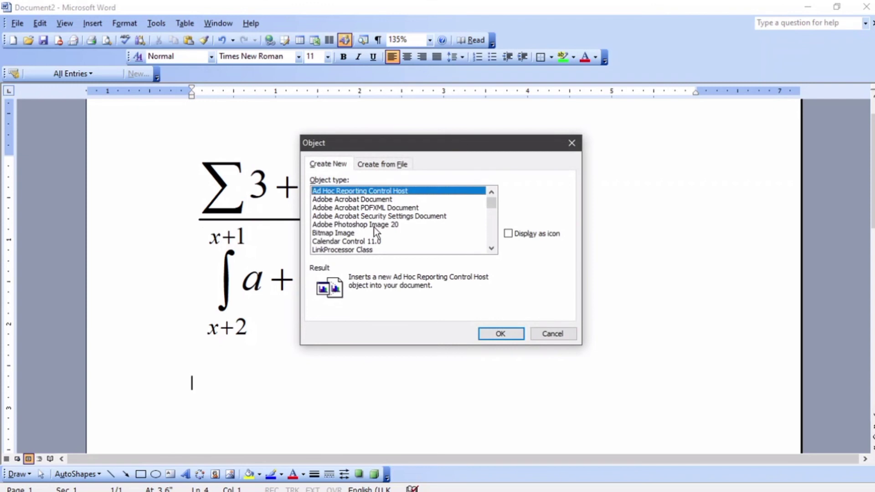
scroll(374, 227, down, 2)
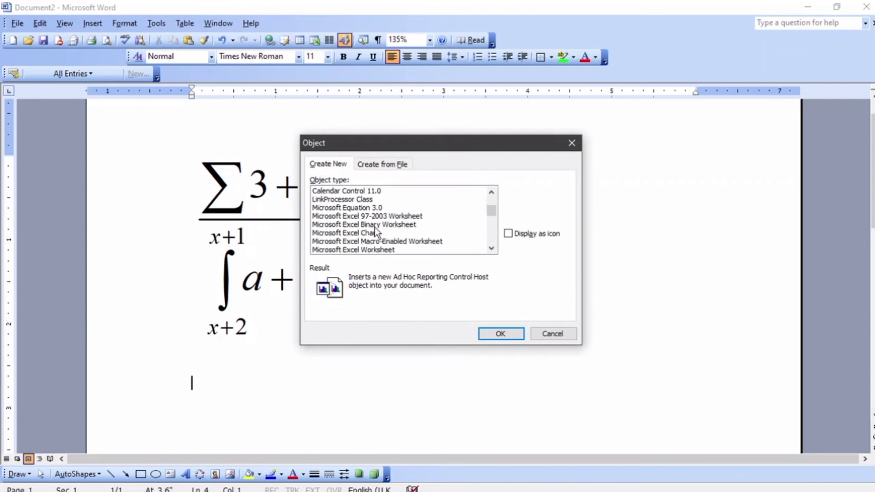
click(358, 209)
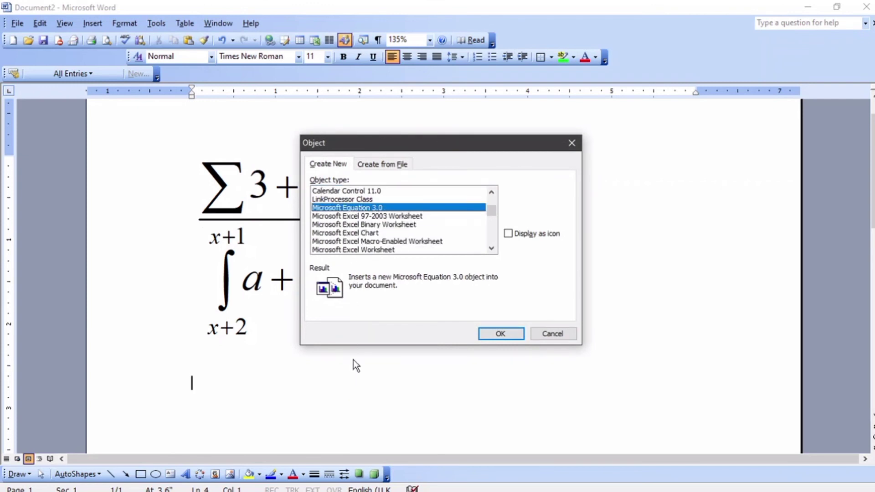
click(488, 333)
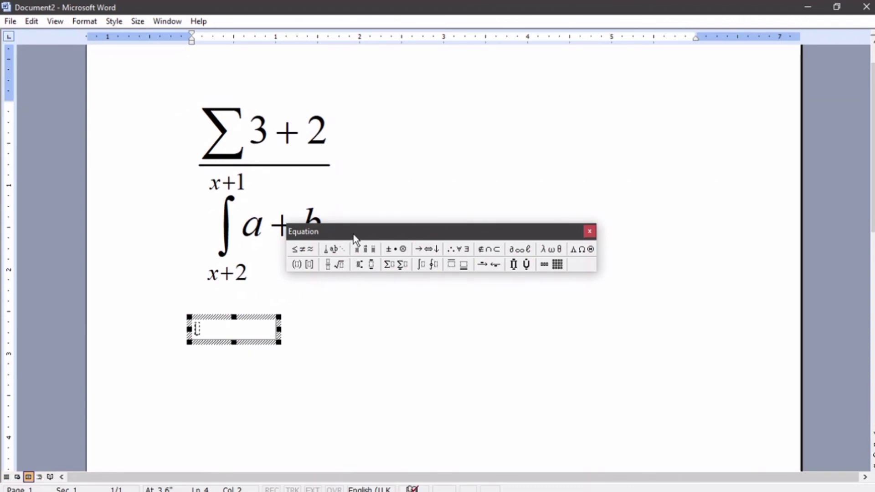
Add a full-size fraction to the new equation with a summation without limits of 3+2 as its numerator
click(326, 265)
click(329, 279)
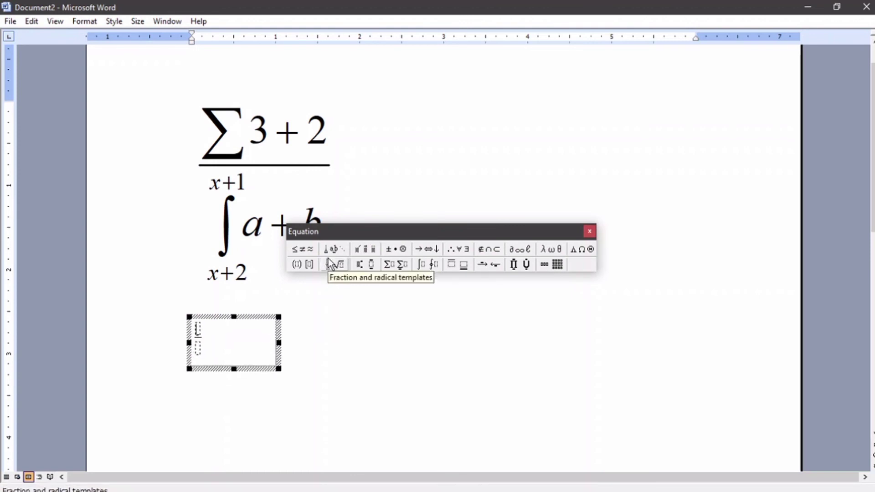
click(391, 264)
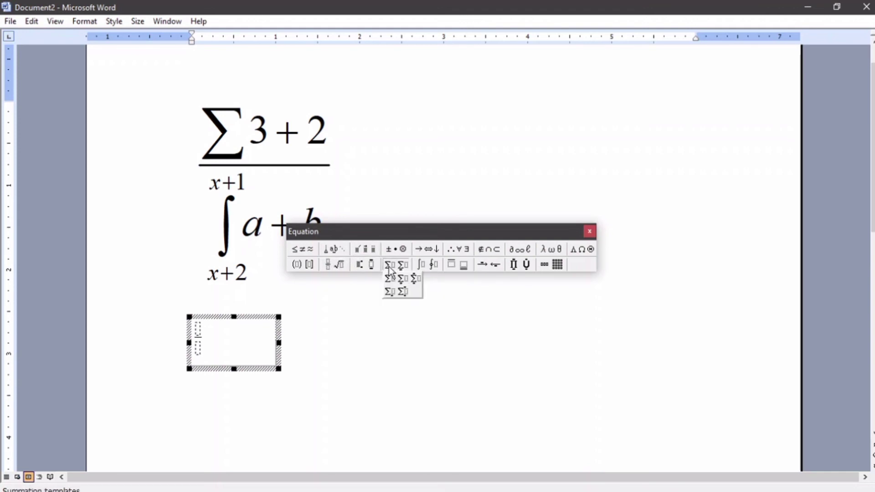
click(390, 278)
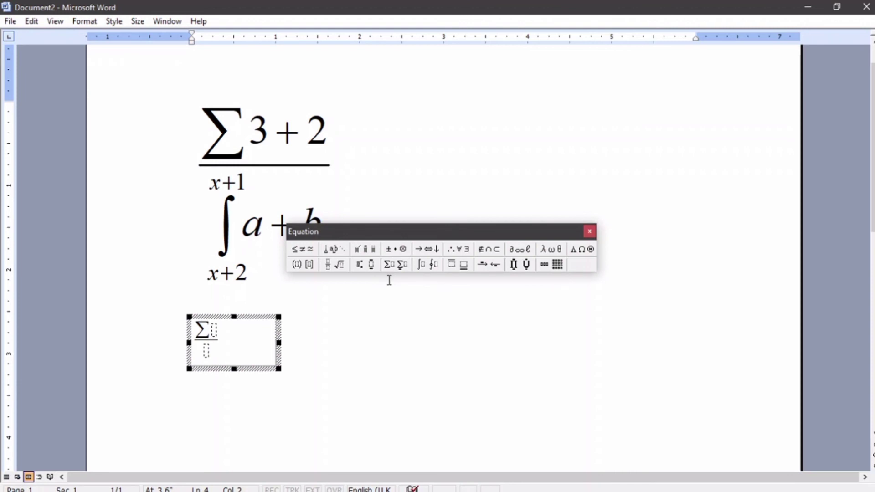
text(3+2)
Insert a definite integral with overscript and underscript limits in the denominator and enter x+1 as its upper limit
click(216, 350)
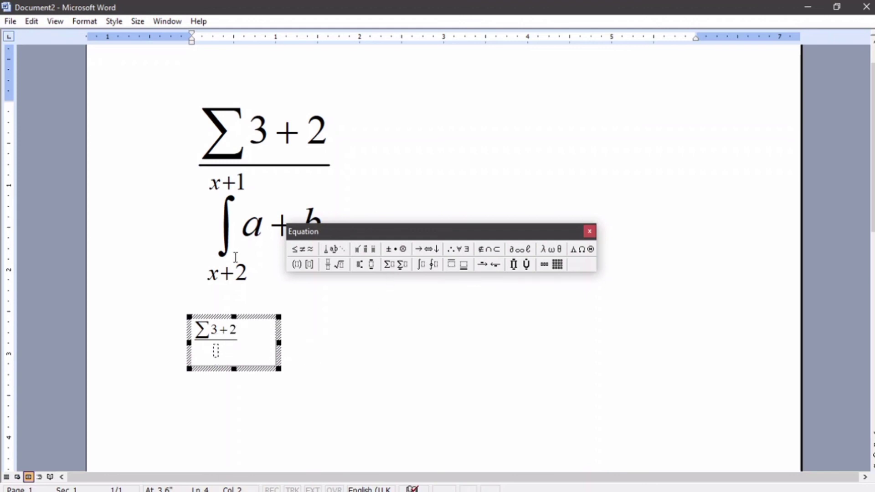
click(423, 265)
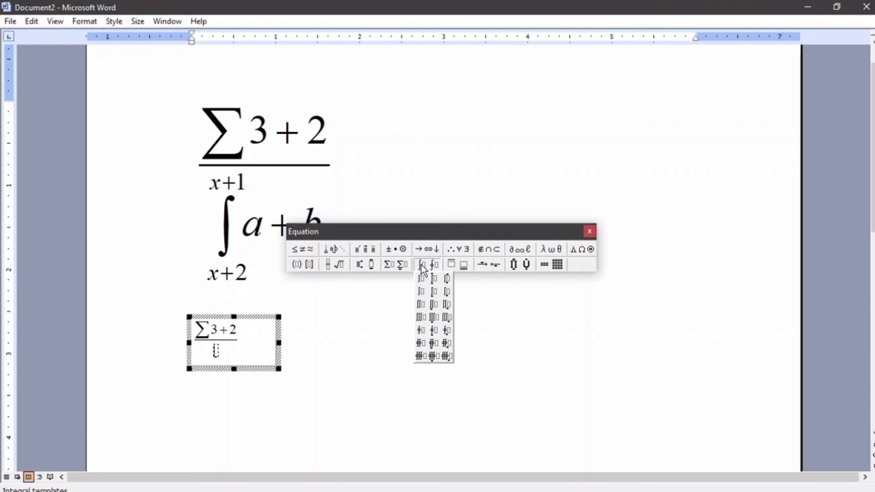
mouse_move(419, 254)
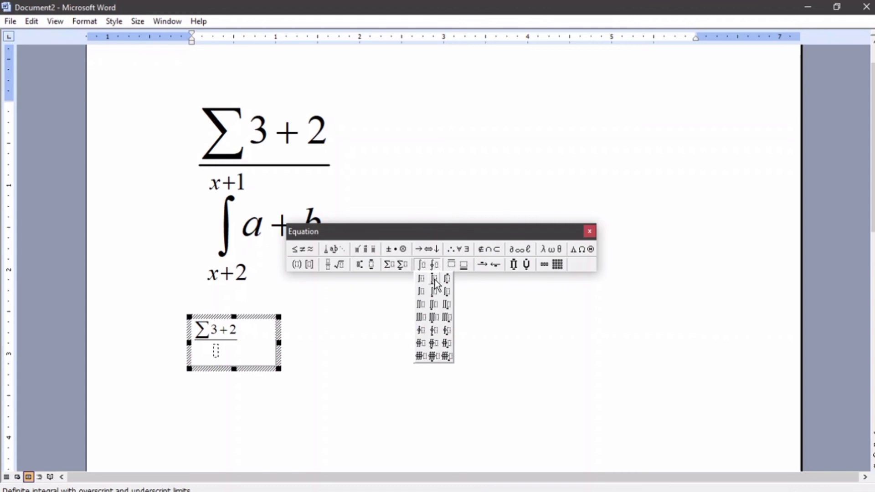
click(434, 279)
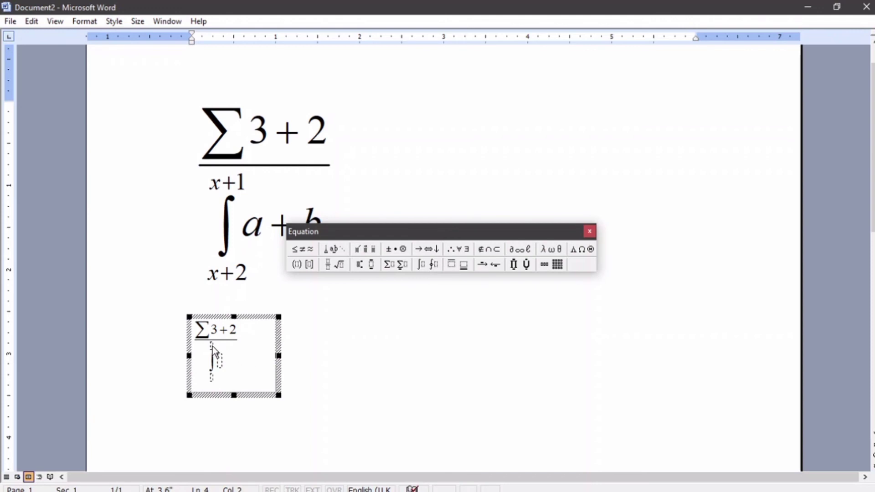
text(x+1)
Enter x+2 as the integral's lower limit and a+b as its integrand, and finish editing the equation
click(214, 380)
text(x+)
text(2)
text(a)
text(+)
text(b)
click(332, 385)
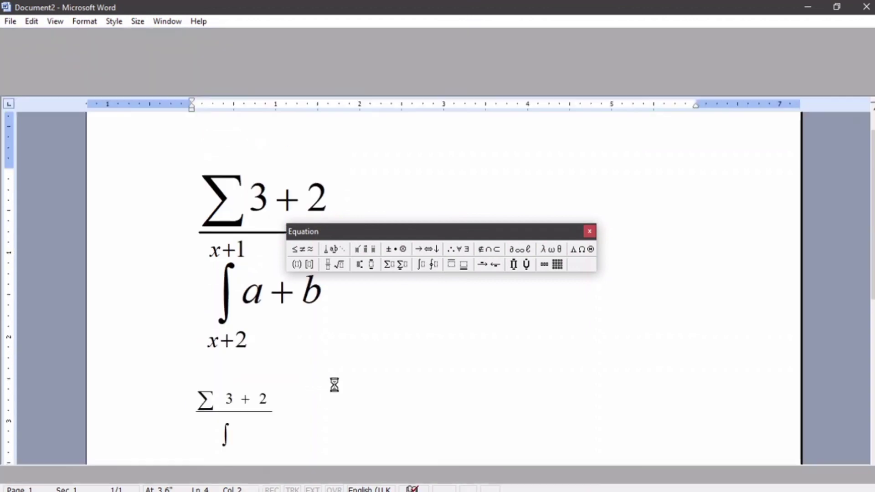
scroll(292, 379, down, 2)
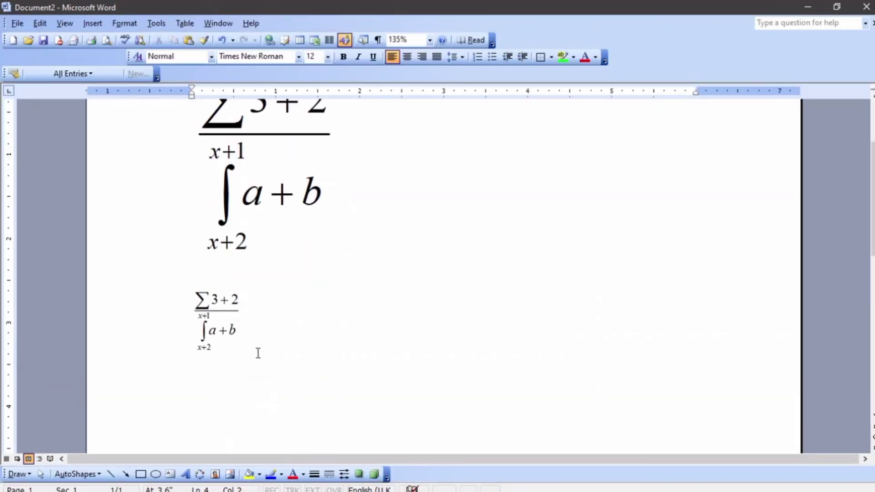
click(238, 337)
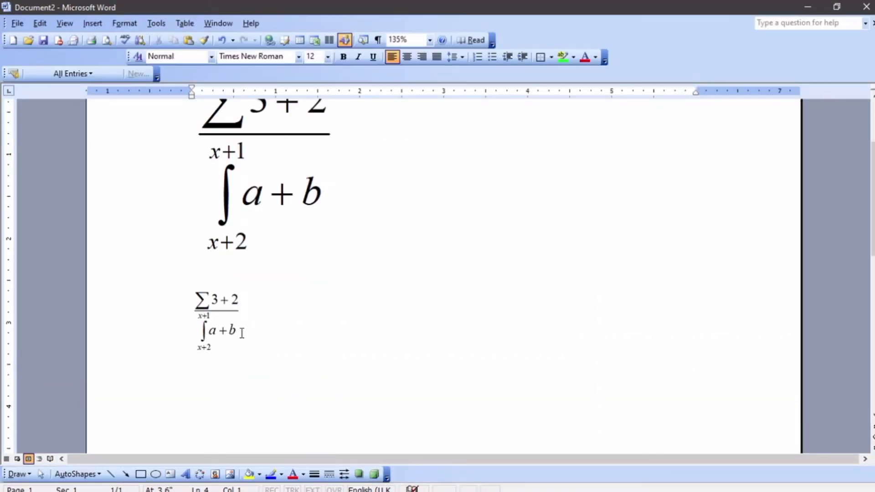